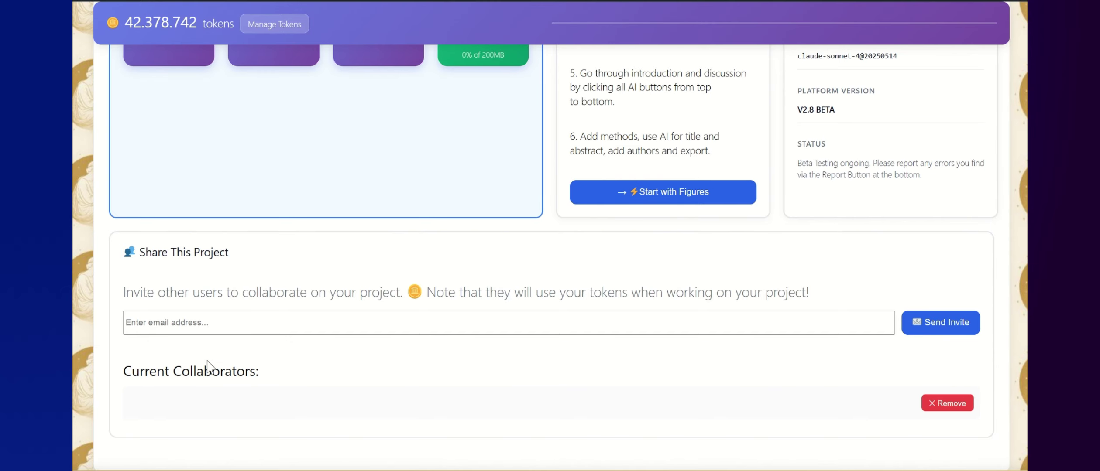
Review the project overview's sharing section, quick start instructions and AI provider setting.
click(226, 323)
scroll(829, 377, up, 5)
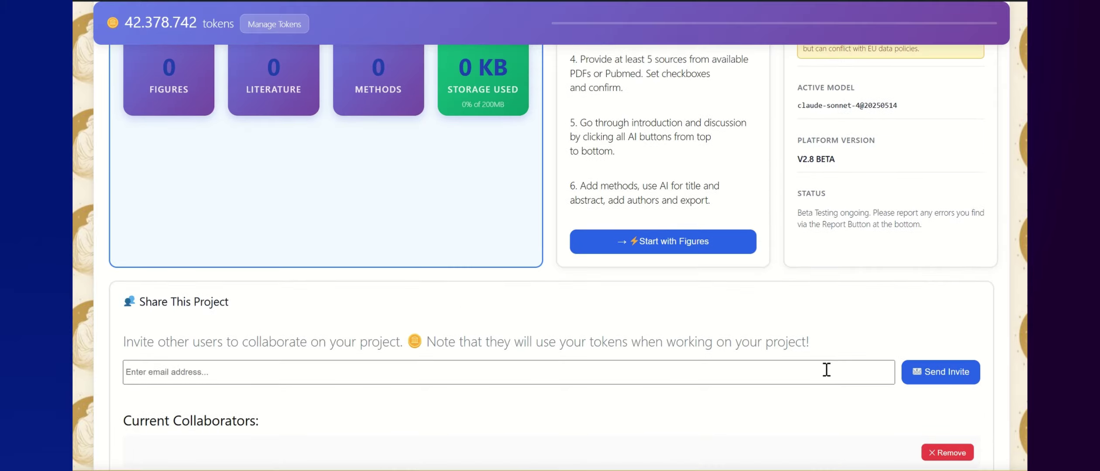
scroll(826, 371, up, 2)
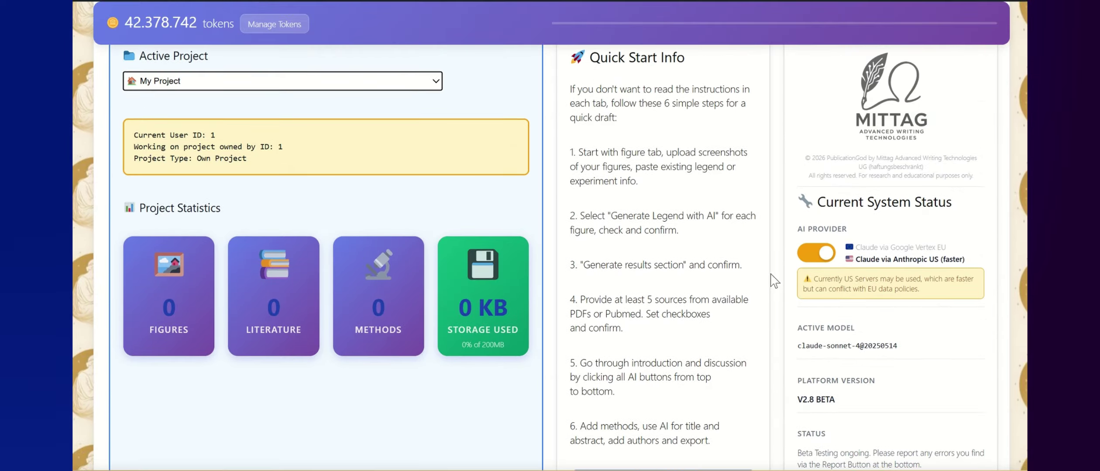
click(815, 261)
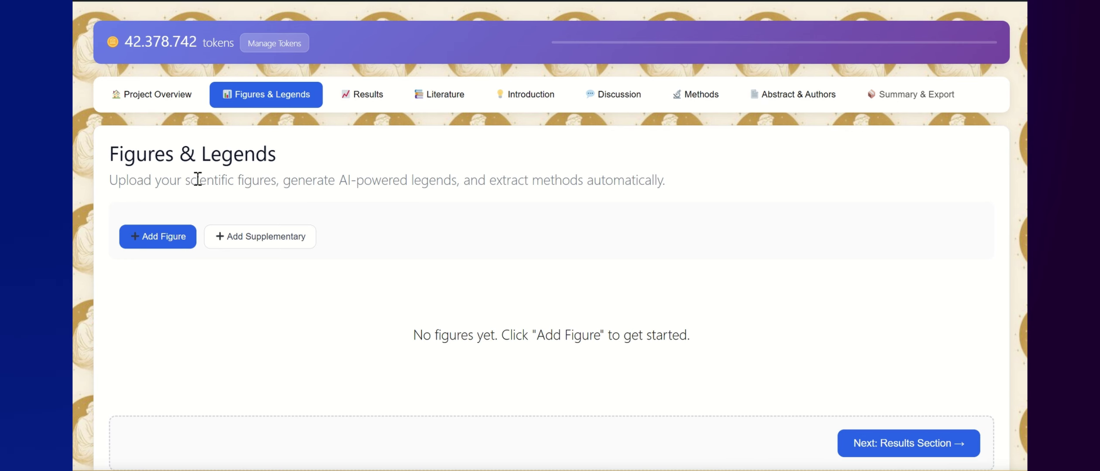
Upload Fig1Screenshot.png as a main figure in Figures & Legends, with the copied Fig 1 legend as its caption.
click(168, 245)
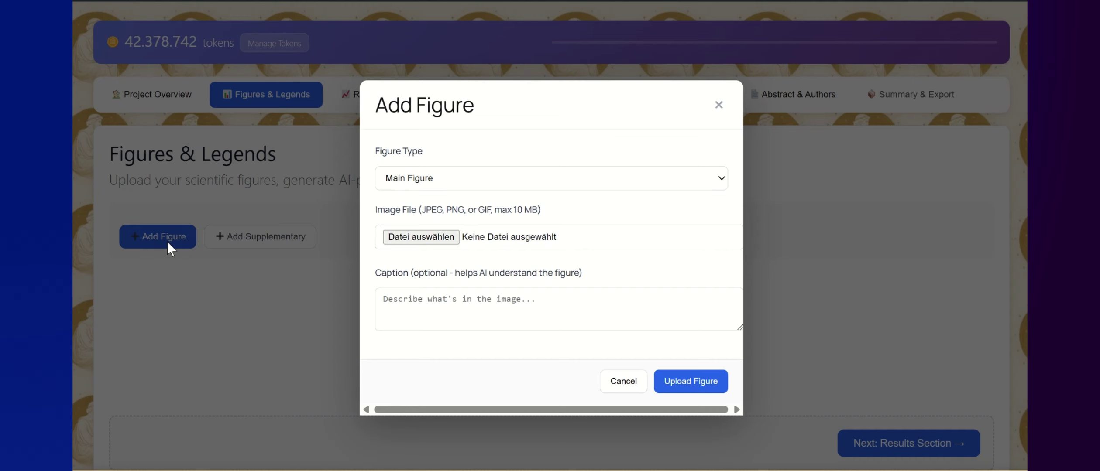
click(446, 240)
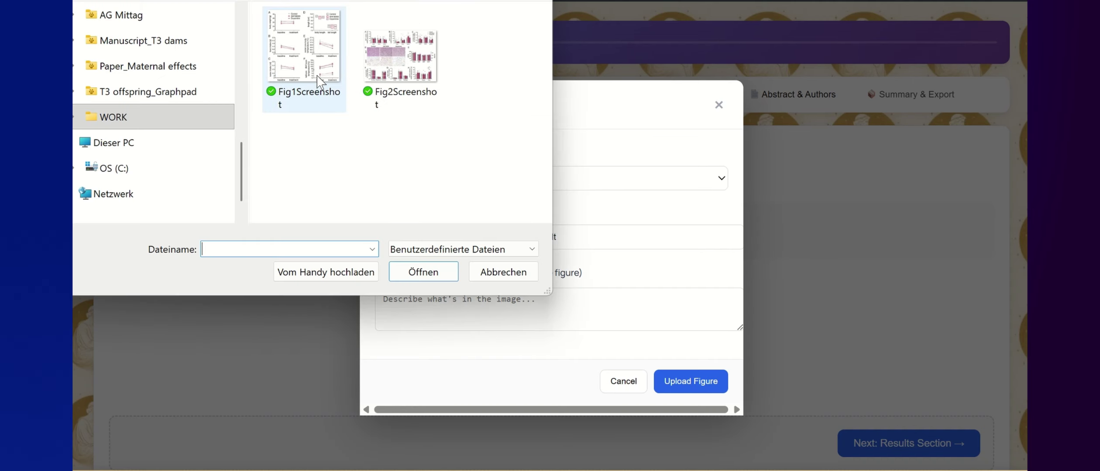
click(321, 81)
click(427, 271)
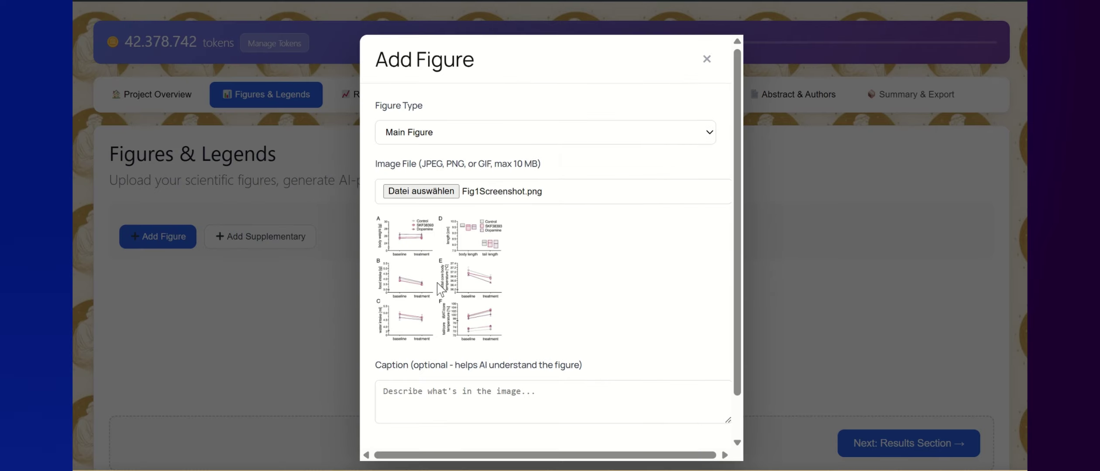
scroll(462, 351, down, 1)
click(461, 349)
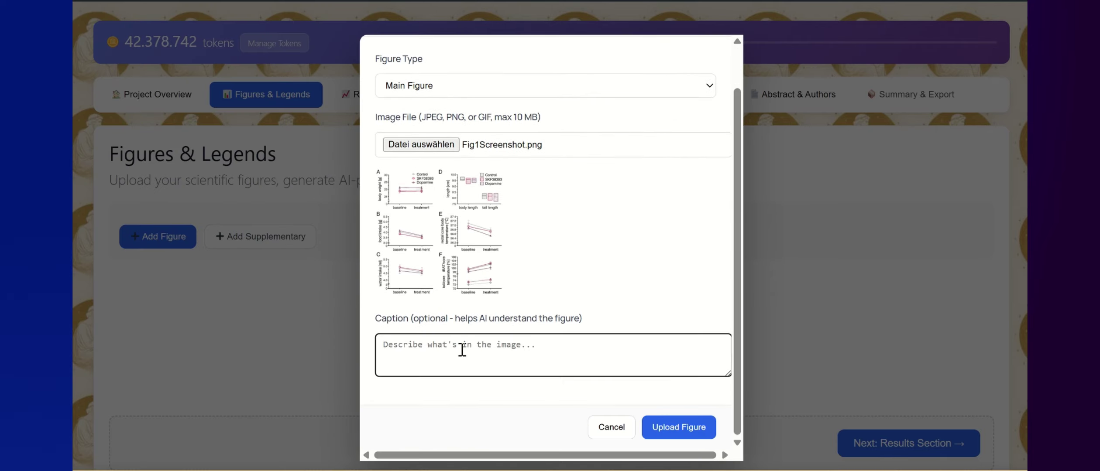
key(ctrl+v)
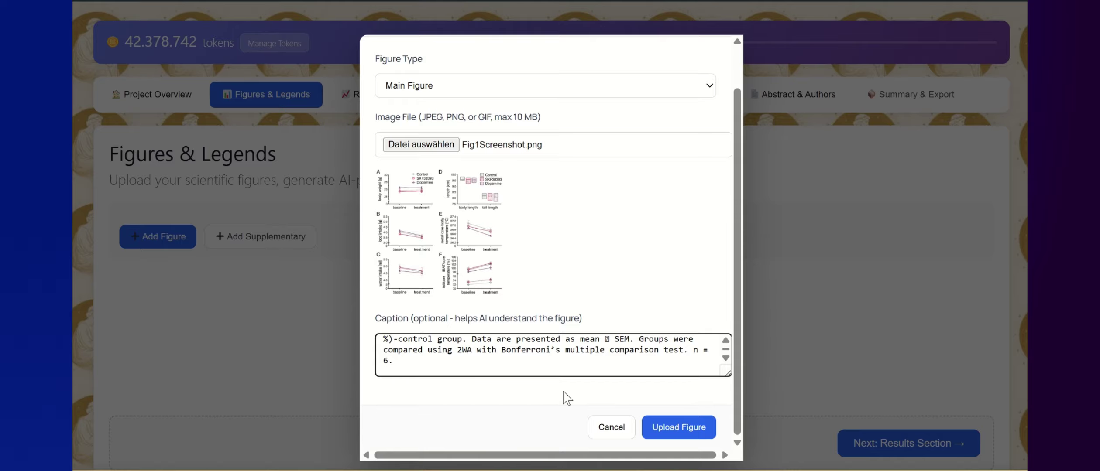
click(674, 429)
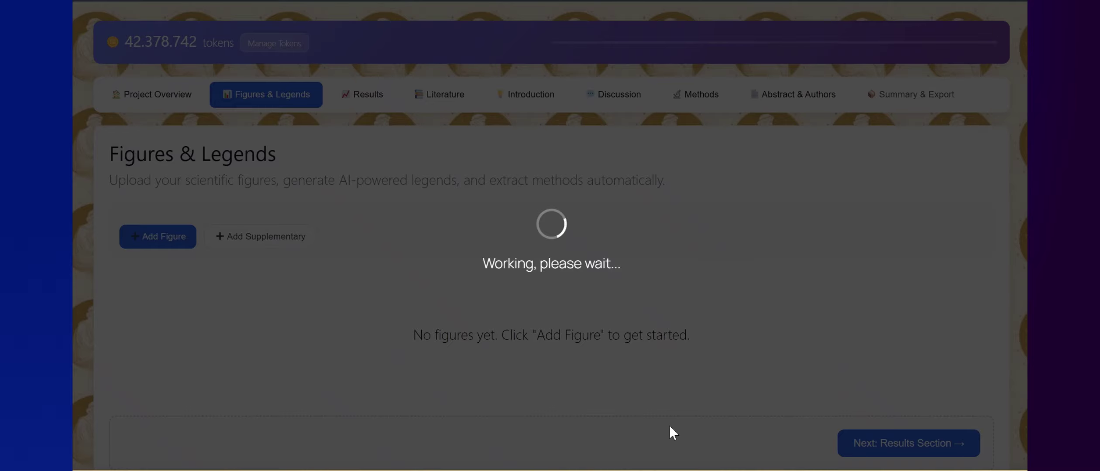
Expand Figure 1 and have the AI analyze it and generate its legend.
scroll(561, 351, down, 2)
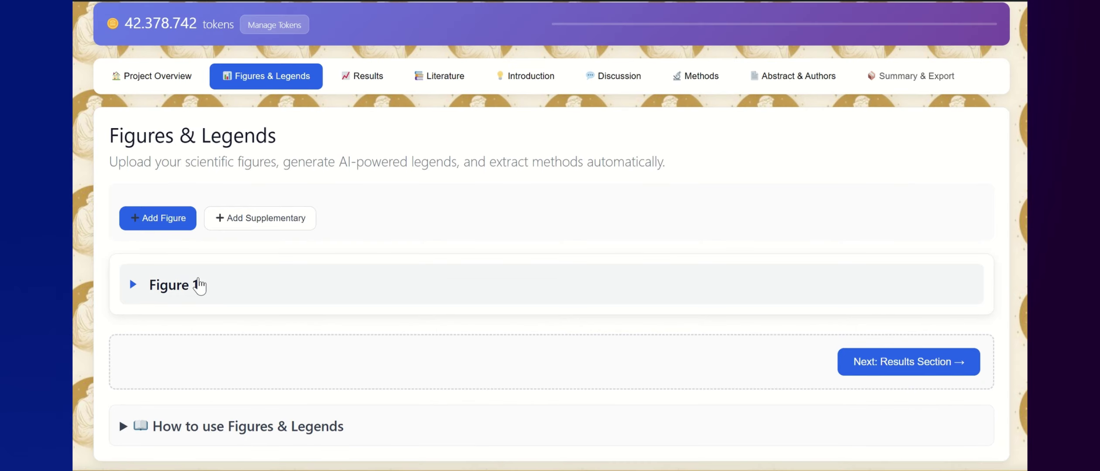
click(197, 282)
scroll(425, 274, down, 7)
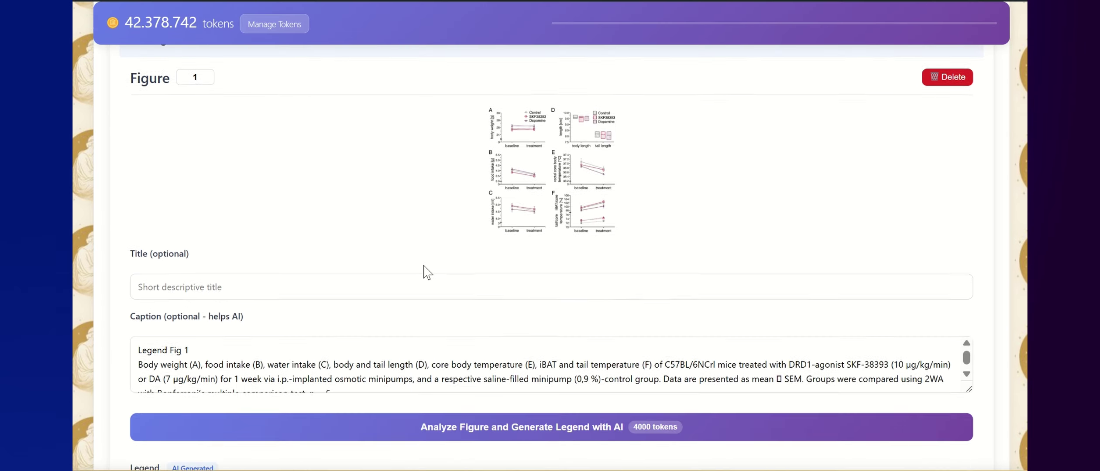
scroll(425, 266, down, 1)
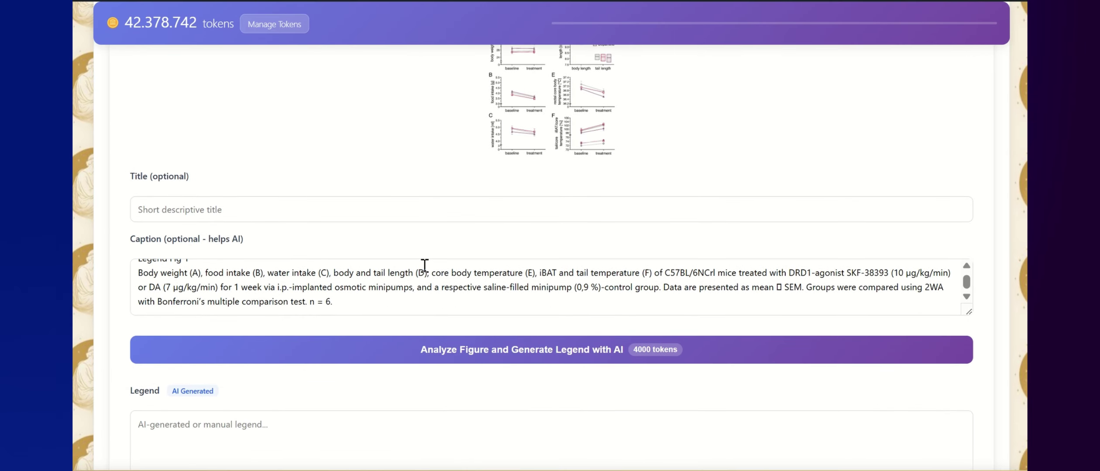
scroll(430, 401, down, 2)
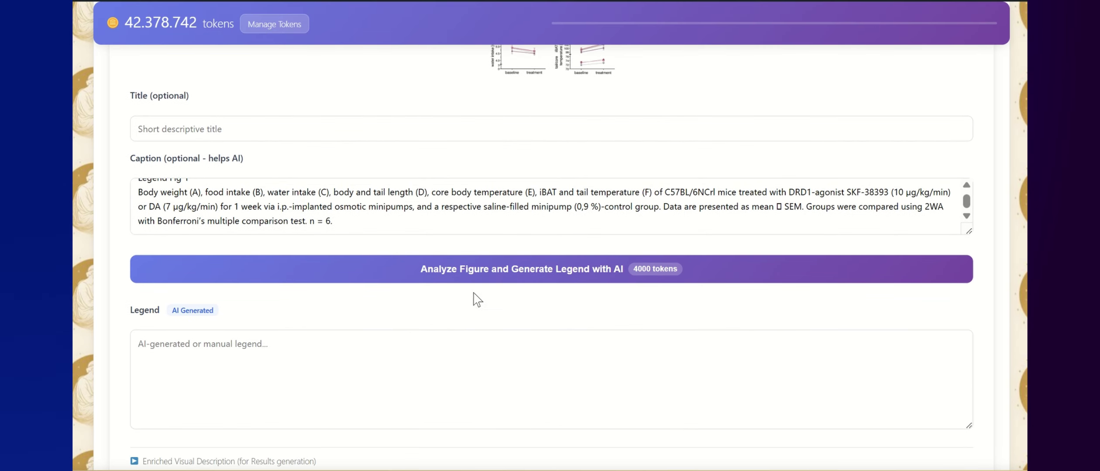
click(493, 273)
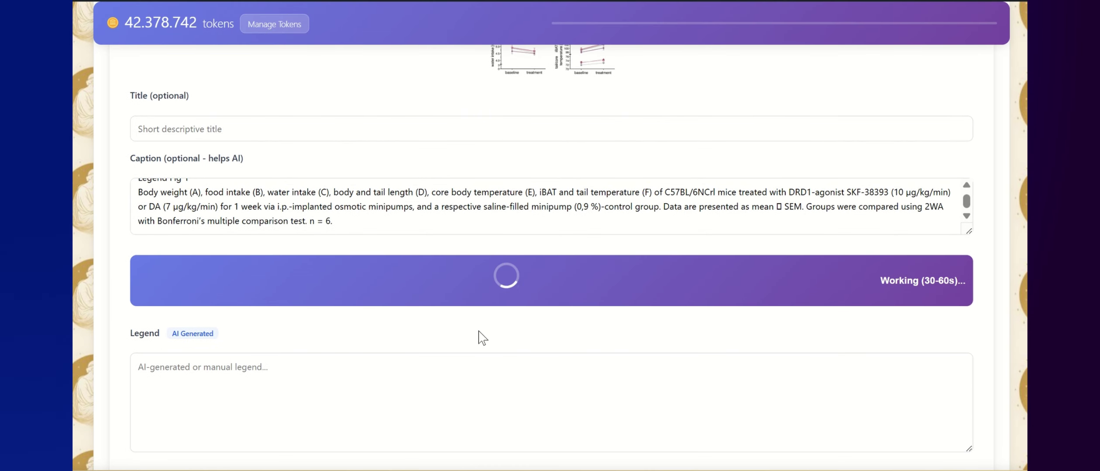
scroll(481, 336, down, 2)
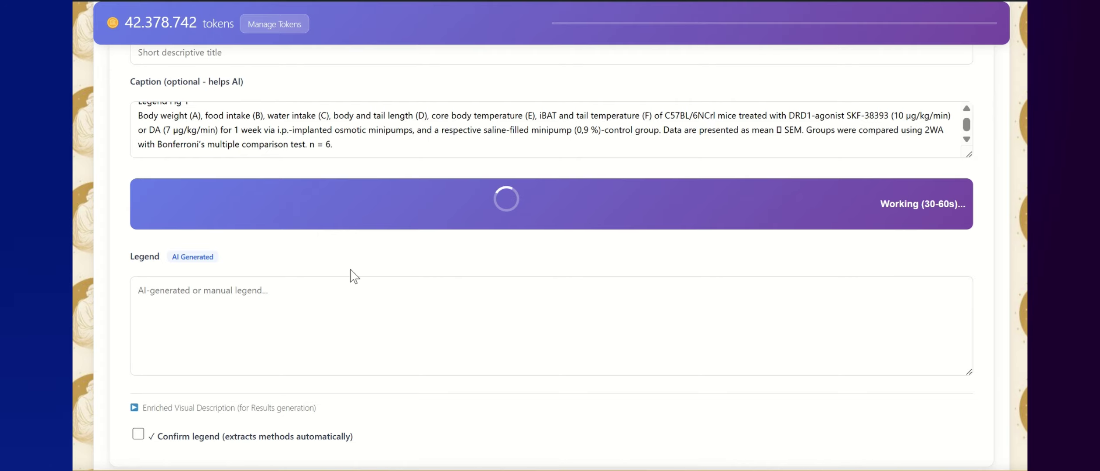
Check Figure 1's generated legend and enriched visual description, and confirm the legend.
scroll(388, 287, down, 1)
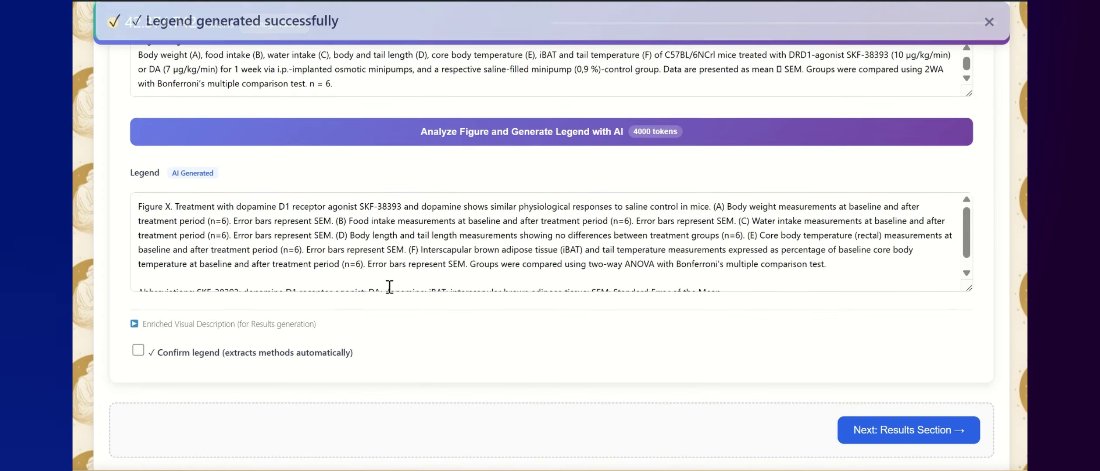
scroll(389, 287, down, 1)
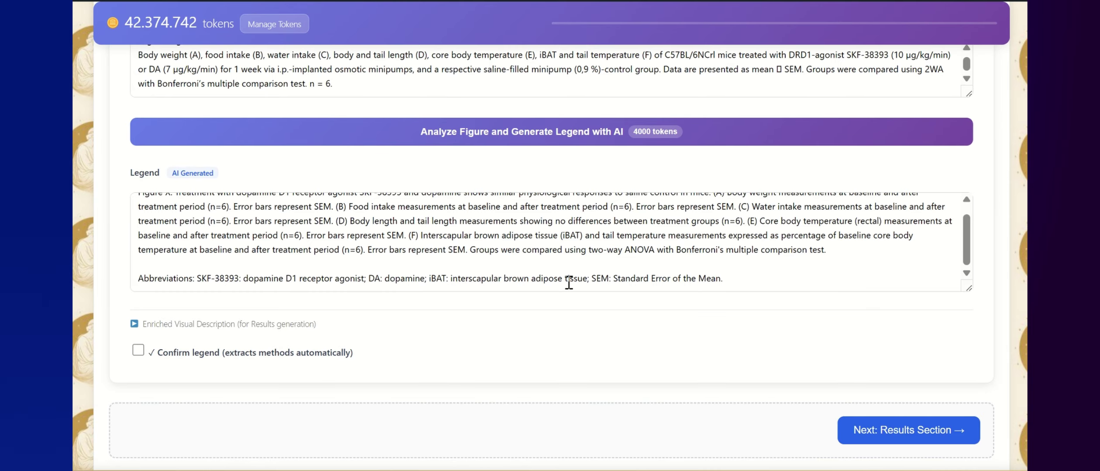
click(296, 332)
scroll(466, 257, down, 1)
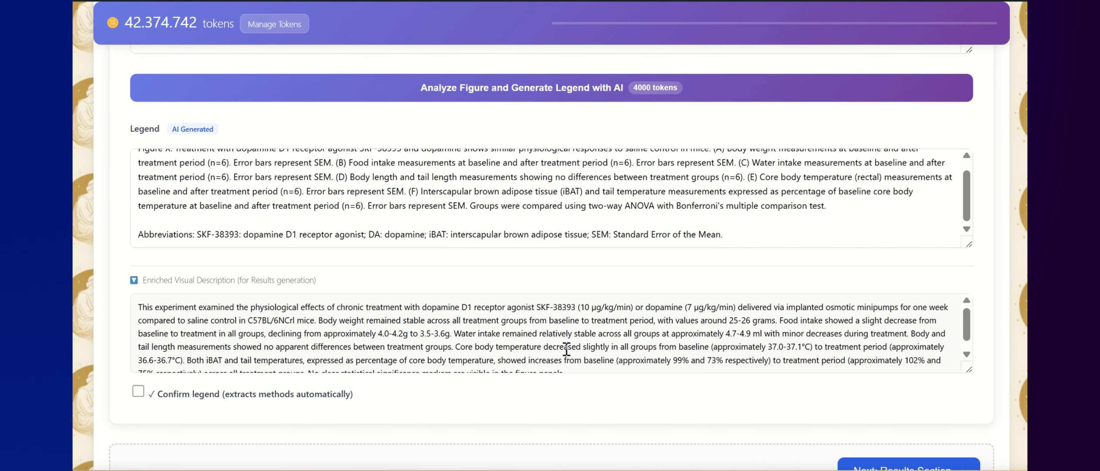
scroll(566, 349, down, 1)
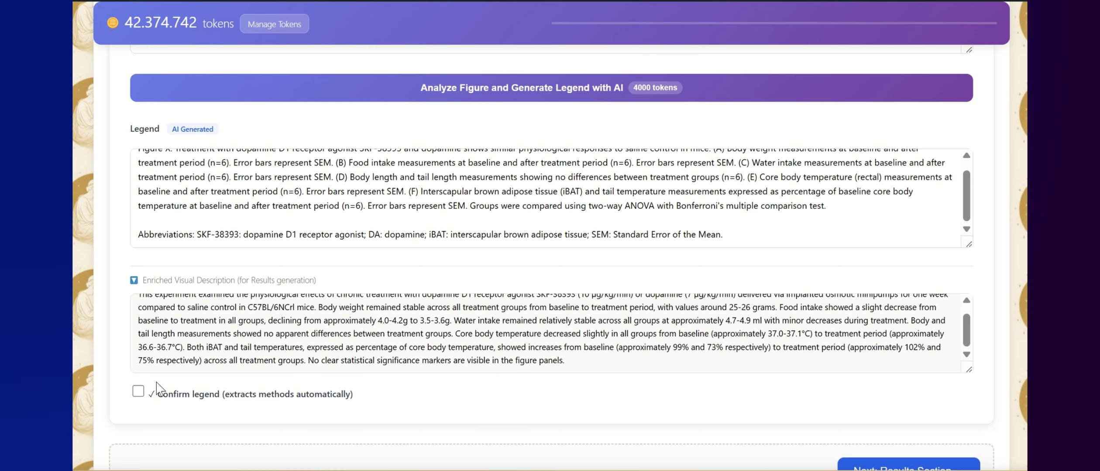
click(138, 392)
Collapse Figure 1 and start adding another main figure with Fig2Screenshot.png as its image file.
scroll(364, 274, up, 3)
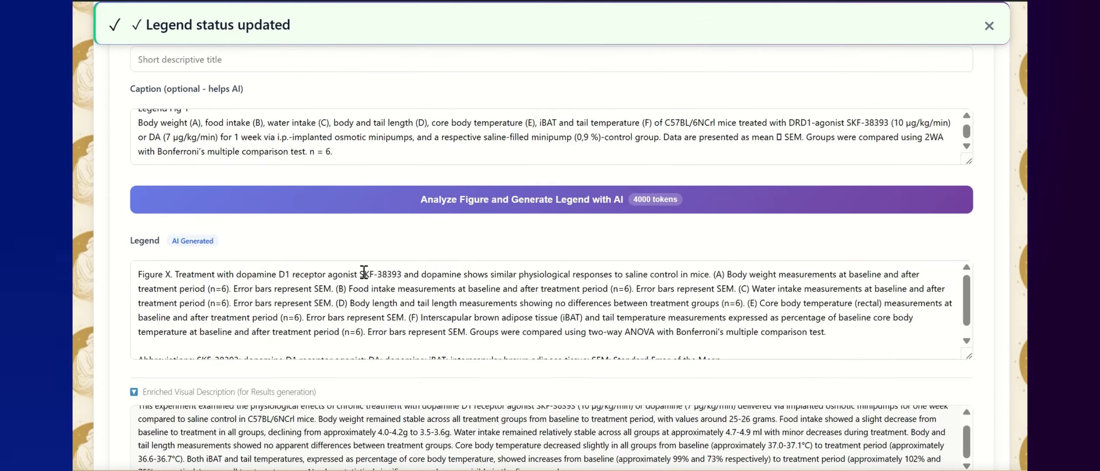
scroll(363, 274, up, 8)
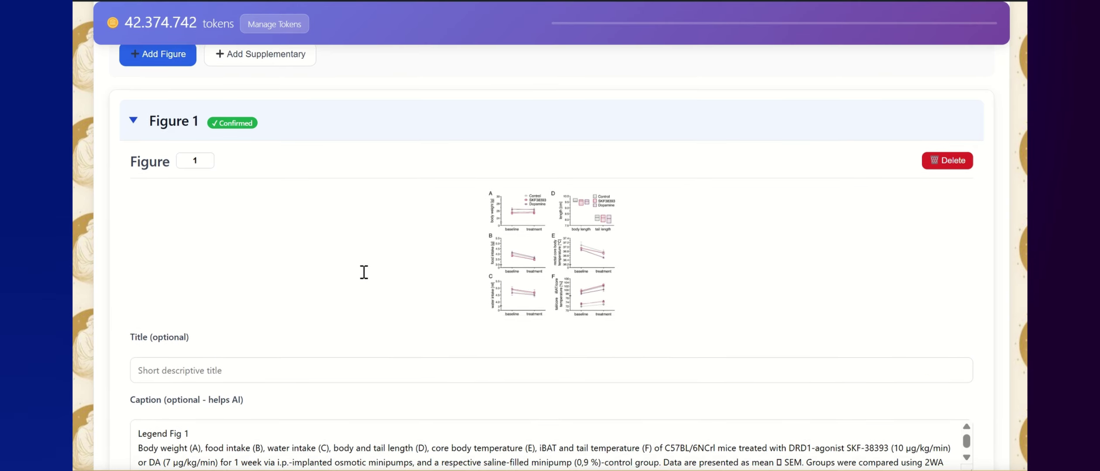
click(134, 129)
click(162, 69)
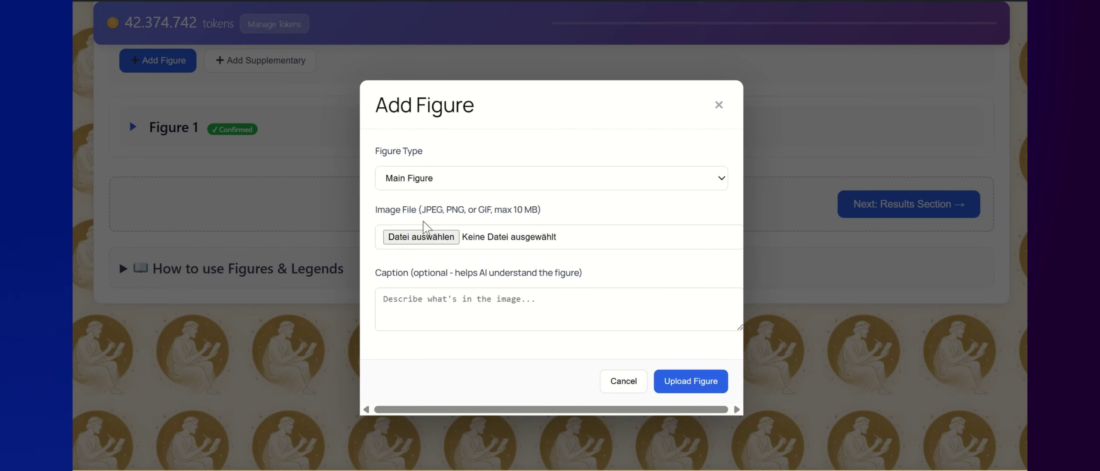
click(418, 240)
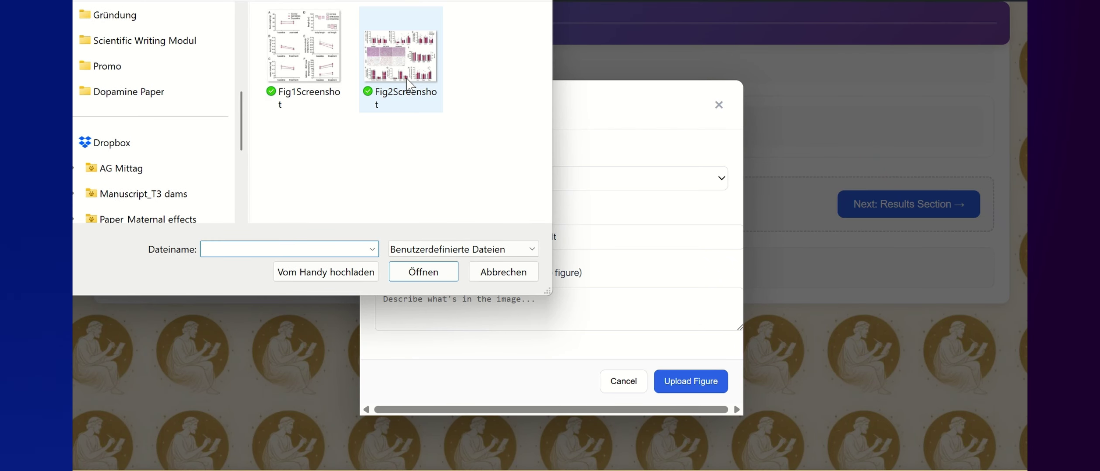
click(407, 79)
double_click(406, 80)
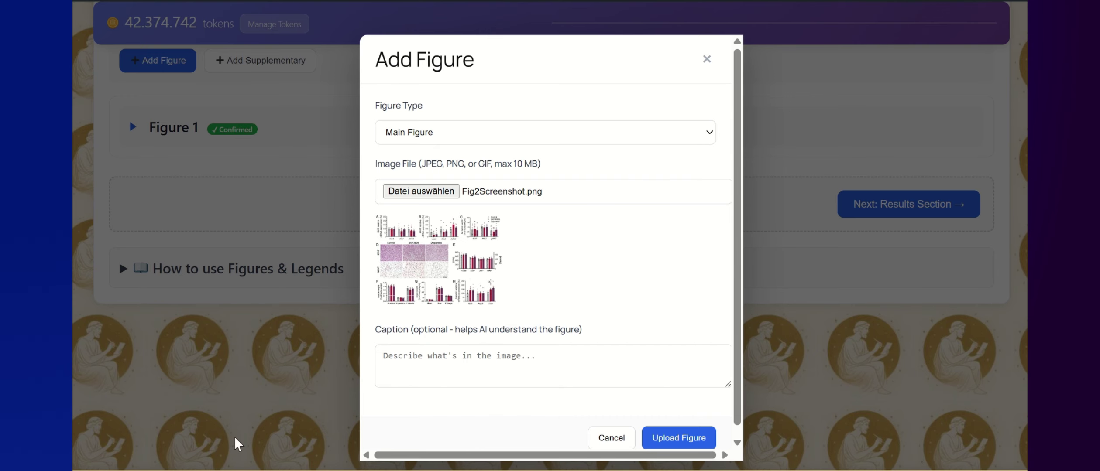
Copy the Legend Fig 2 text from the Word document into the new figure's caption and upload the figure.
key(alt+Tab)
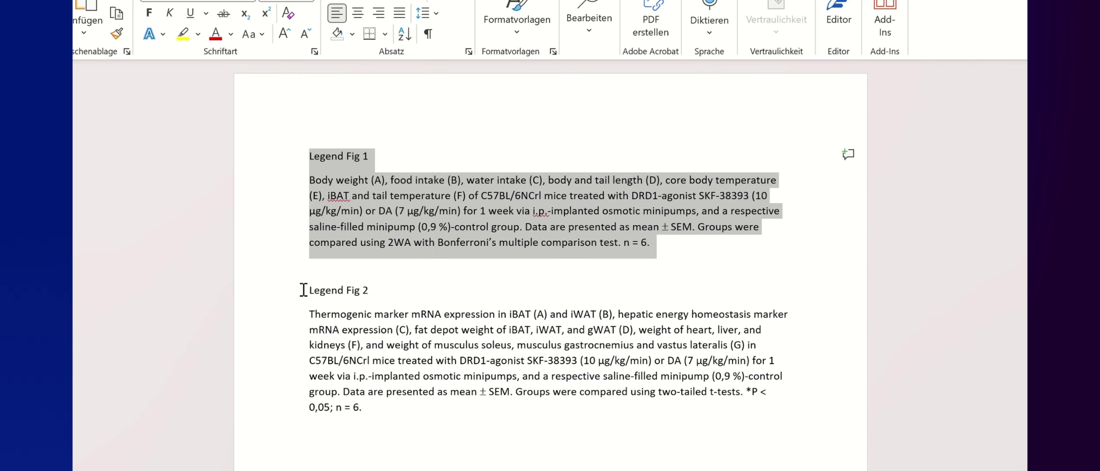
drag(298, 294, 326, 409)
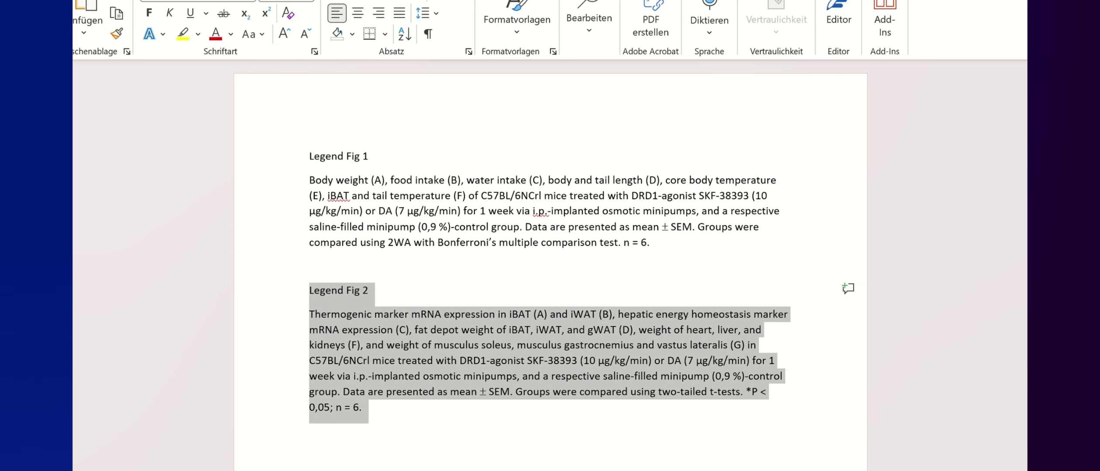
key(alt+Tab)
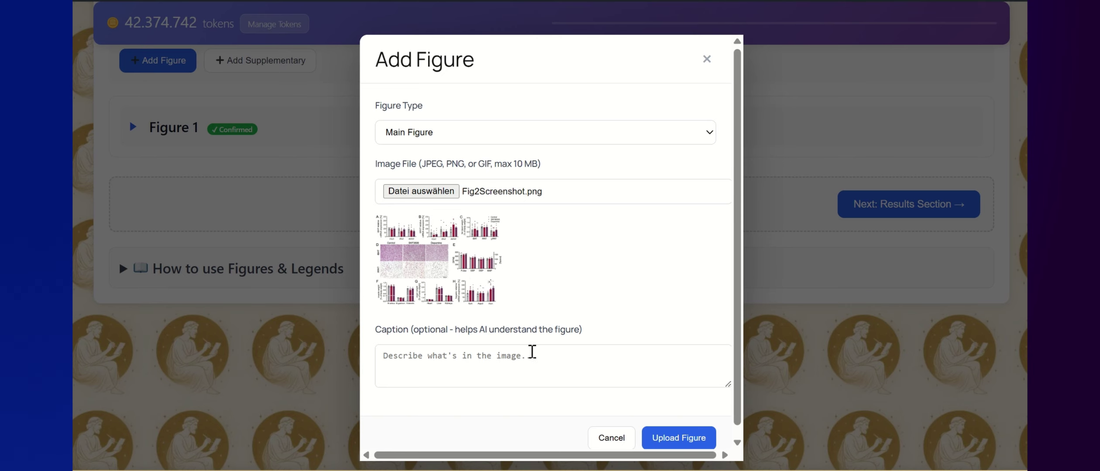
click(531, 354)
key(ctrl+v)
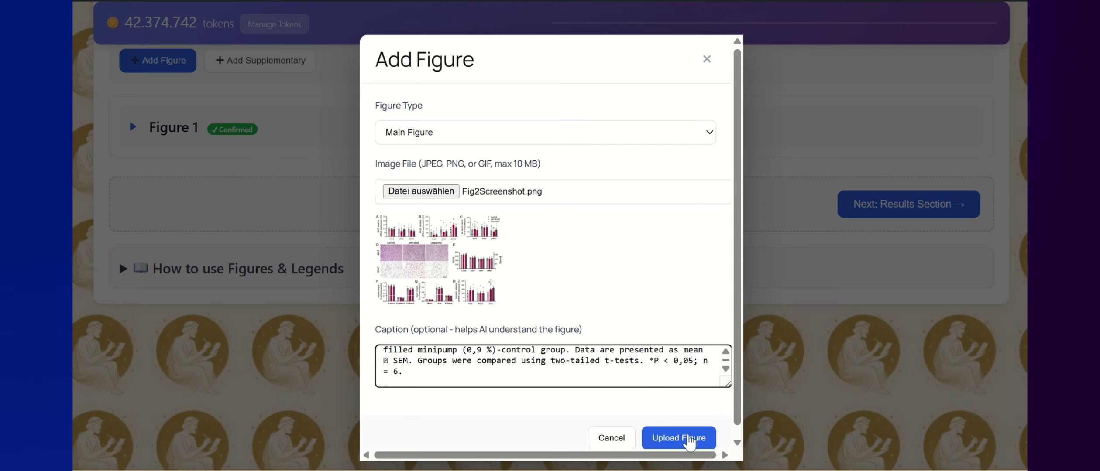
click(688, 437)
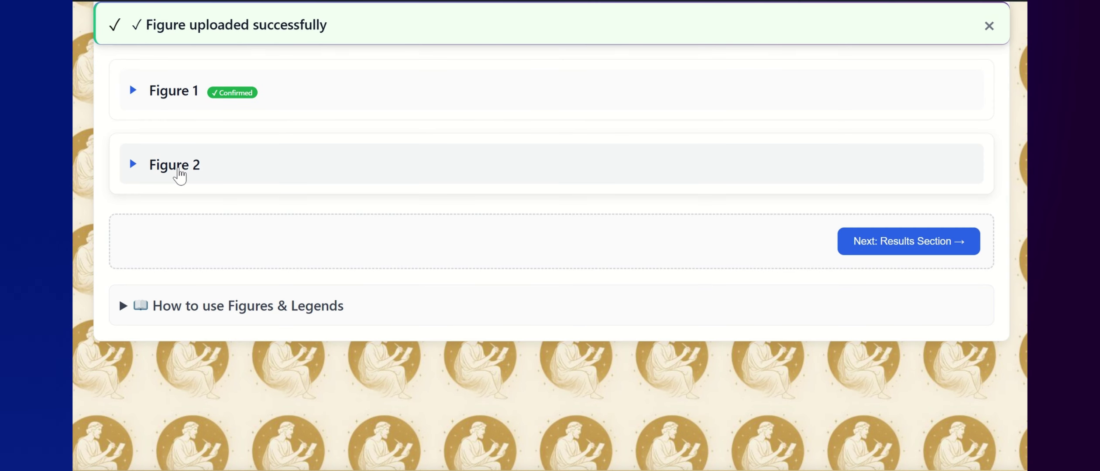
Expand Figure 2 and have the AI analyze it and generate its legend.
click(176, 171)
scroll(467, 186, down, 5)
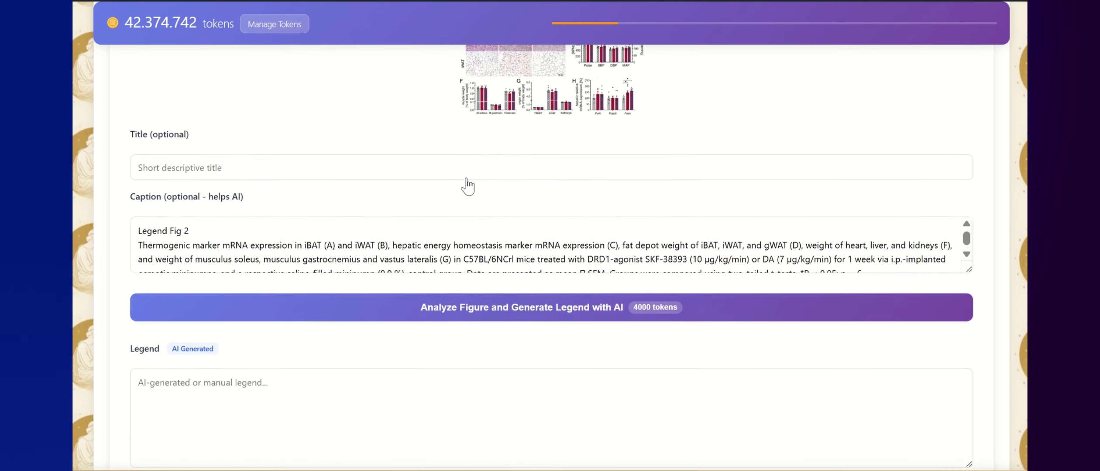
click(486, 311)
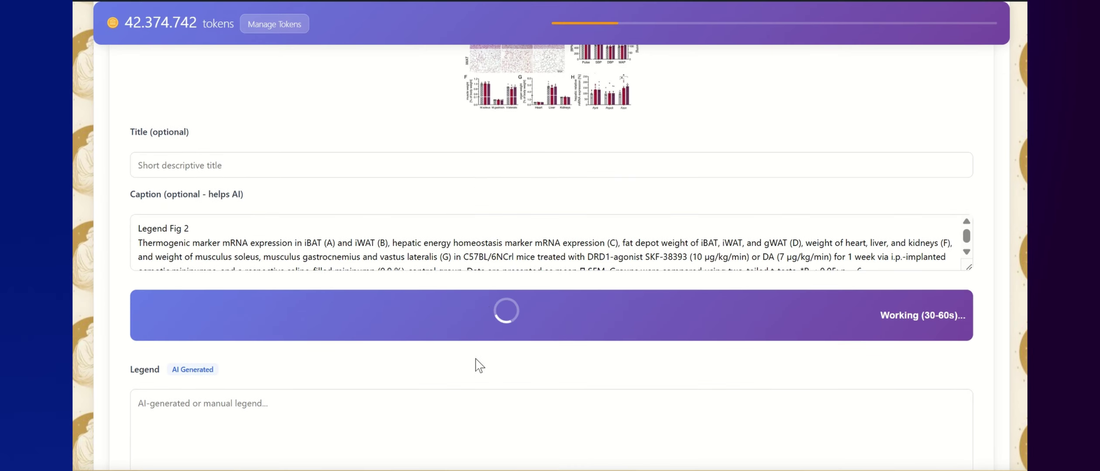
scroll(474, 368, down, 3)
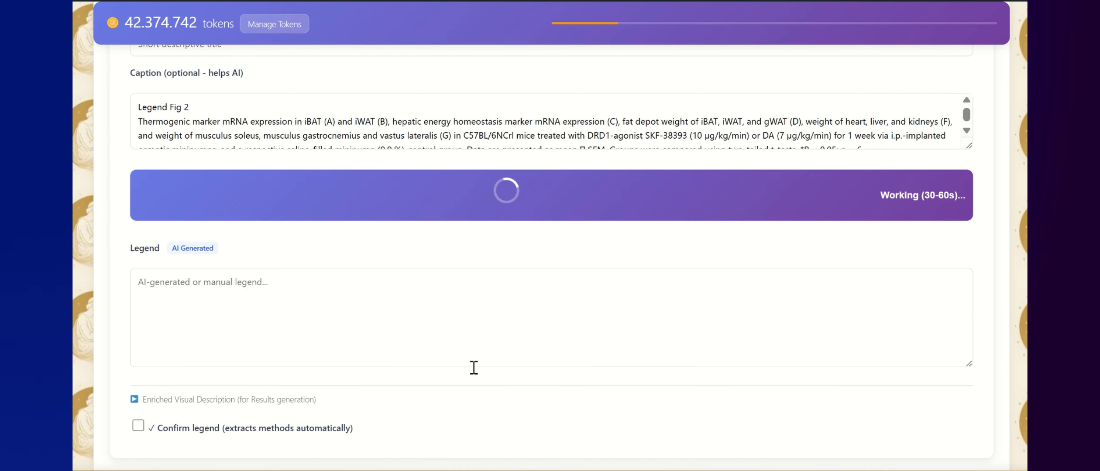
scroll(473, 368, down, 1)
Reword the iBAT sentence in Figure 2's enriched visual description to say "no significant changes", removing "marked by asterisks, particularly for Dio2 expression".
scroll(474, 373, down, 1)
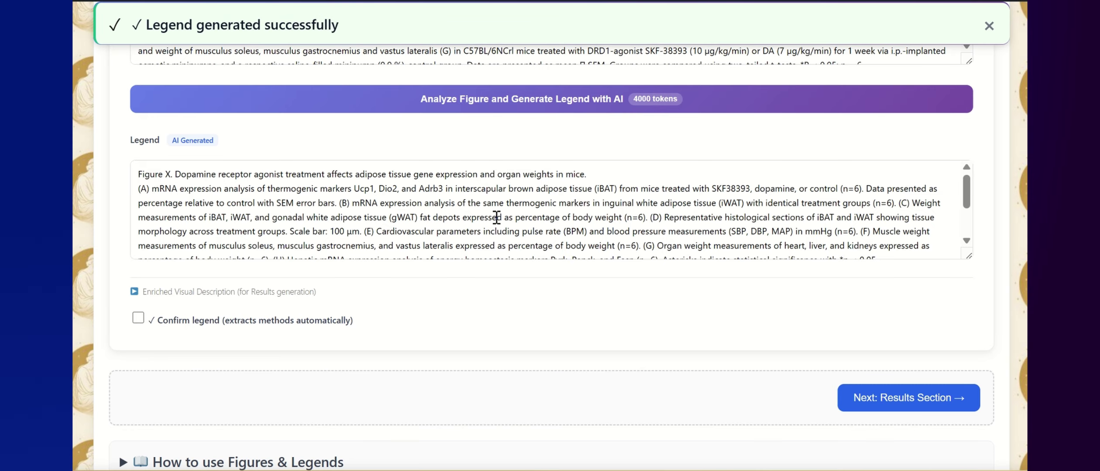
scroll(496, 217, down, 1)
scroll(496, 217, down, 1)
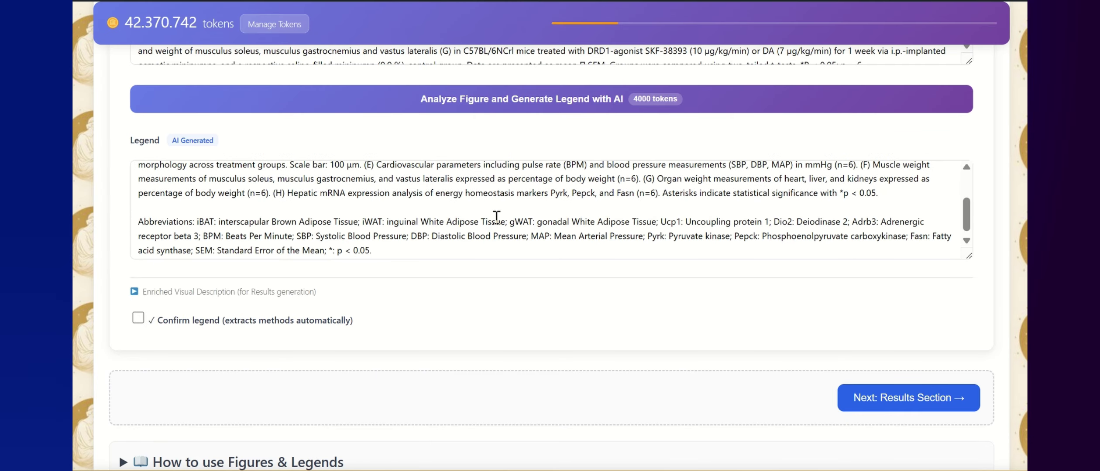
click(219, 291)
scroll(412, 308, down, 2)
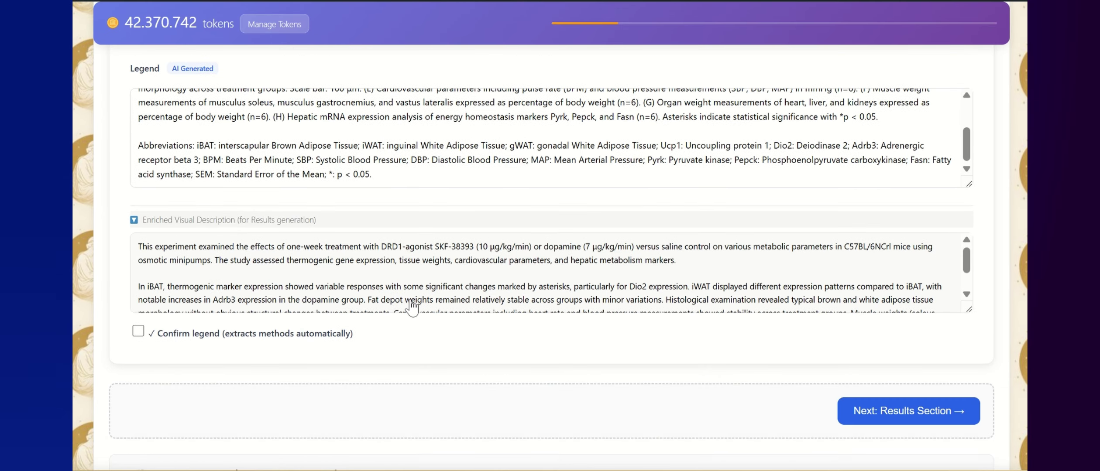
scroll(497, 239, down, 2)
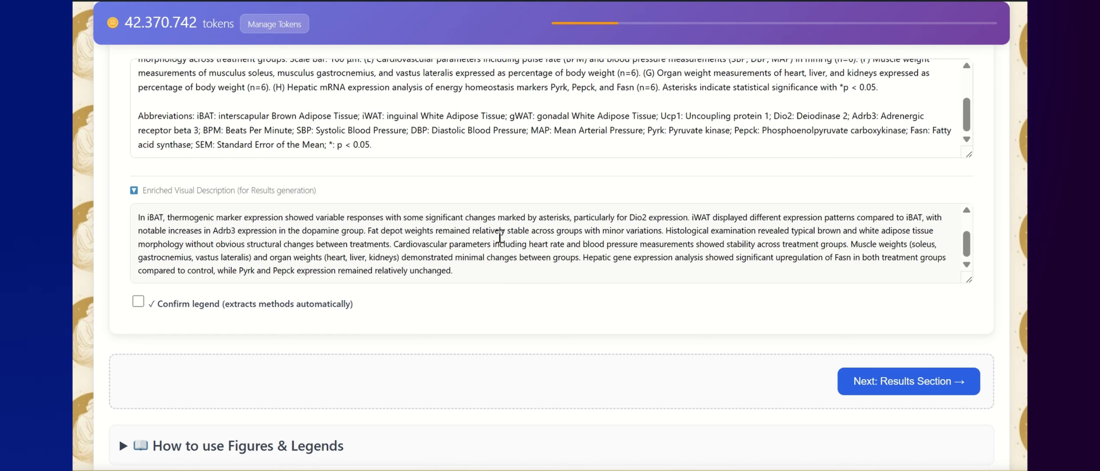
click(411, 216)
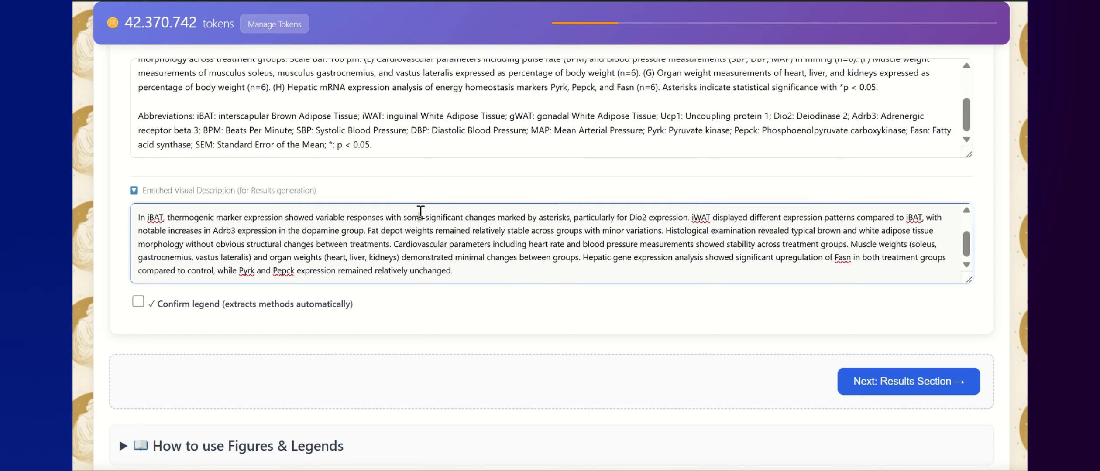
double_click(415, 216)
text(no)
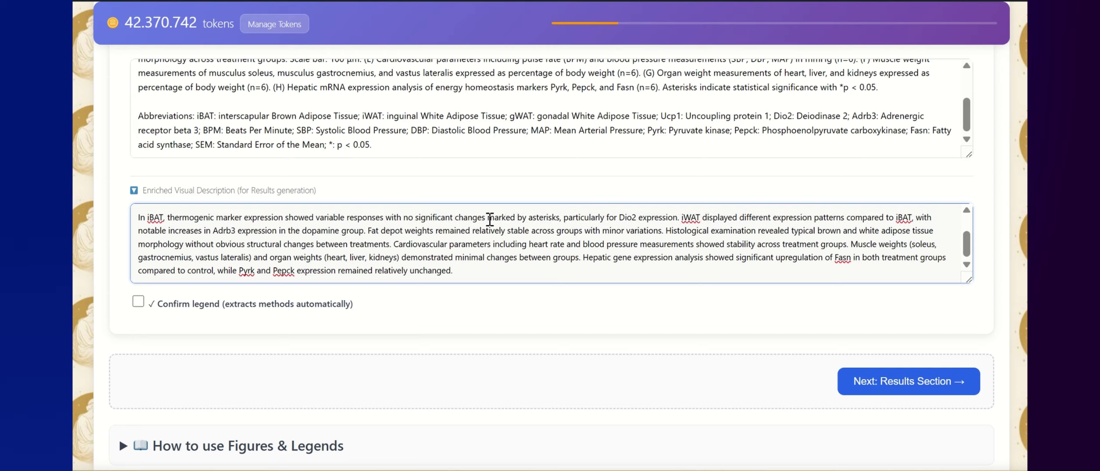
drag(486, 217, 678, 218)
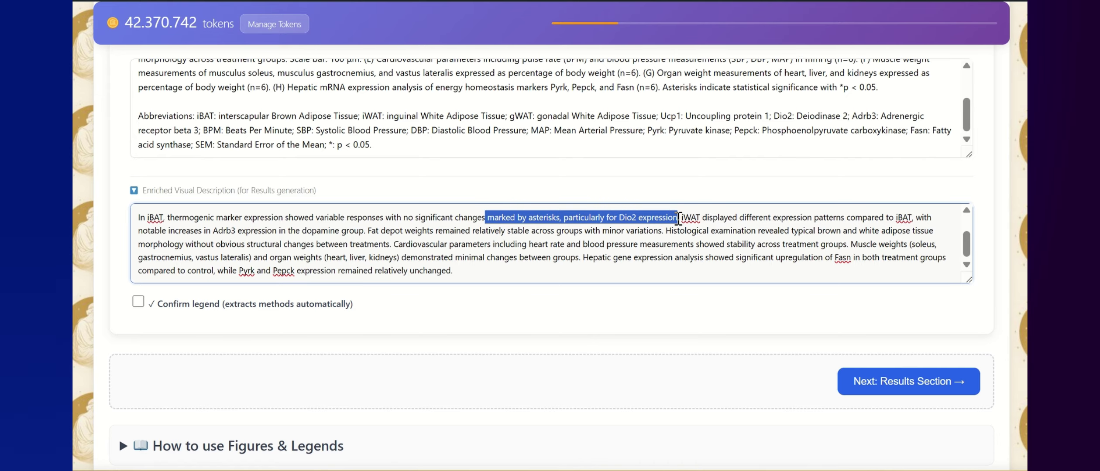
key(BackSpace)
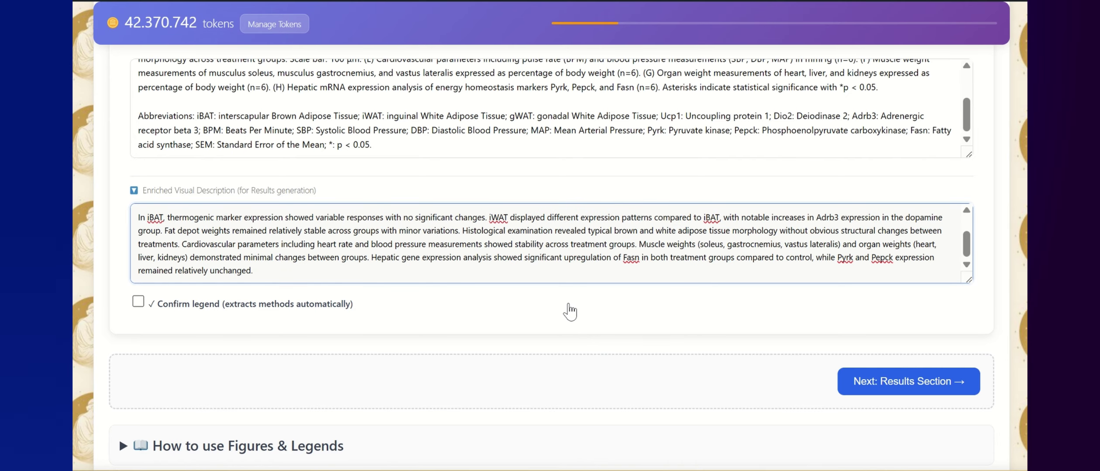
Confirm Figure 2's legend and collapse the figure.
click(146, 295)
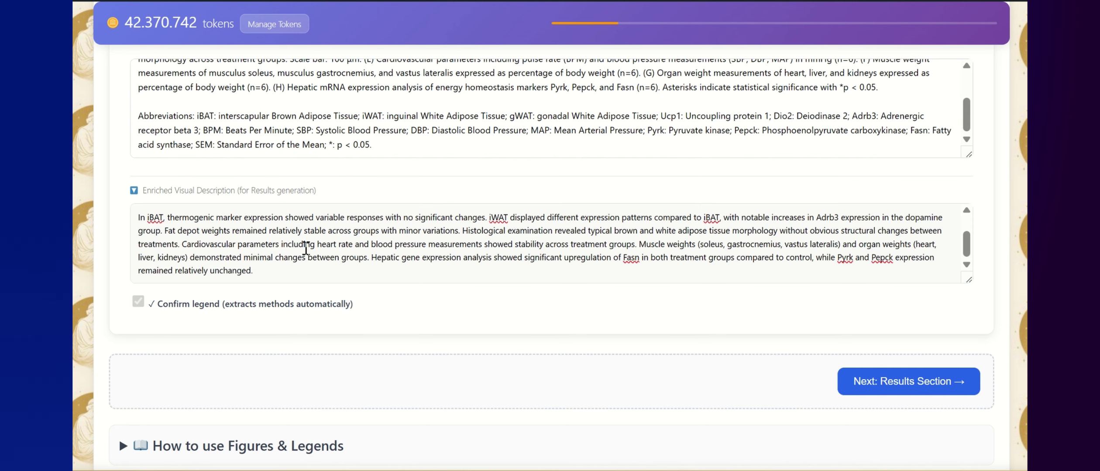
scroll(306, 248, up, 5)
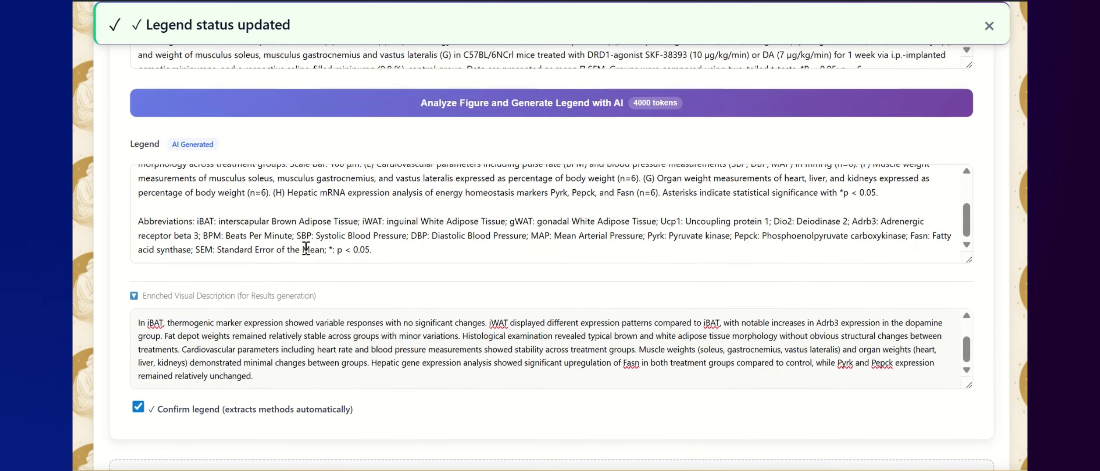
scroll(308, 253, up, 5)
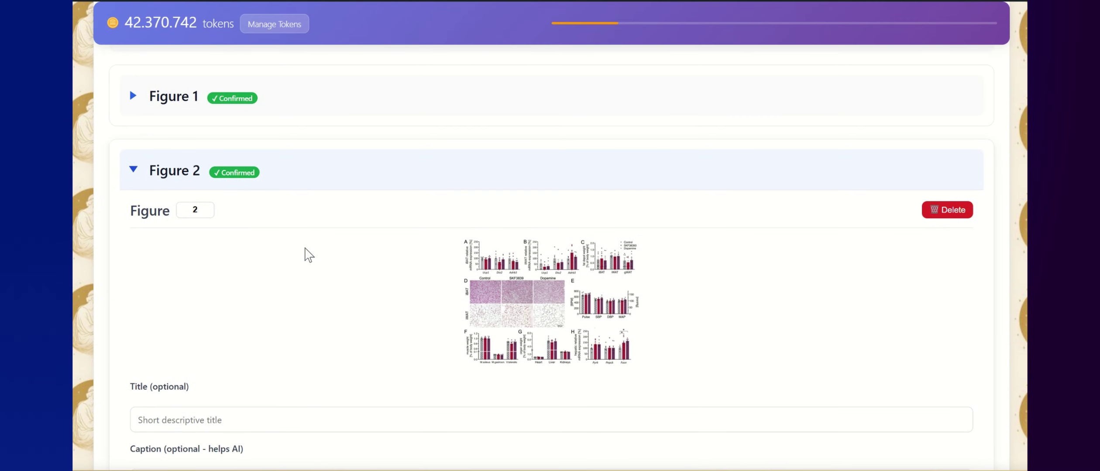
click(137, 169)
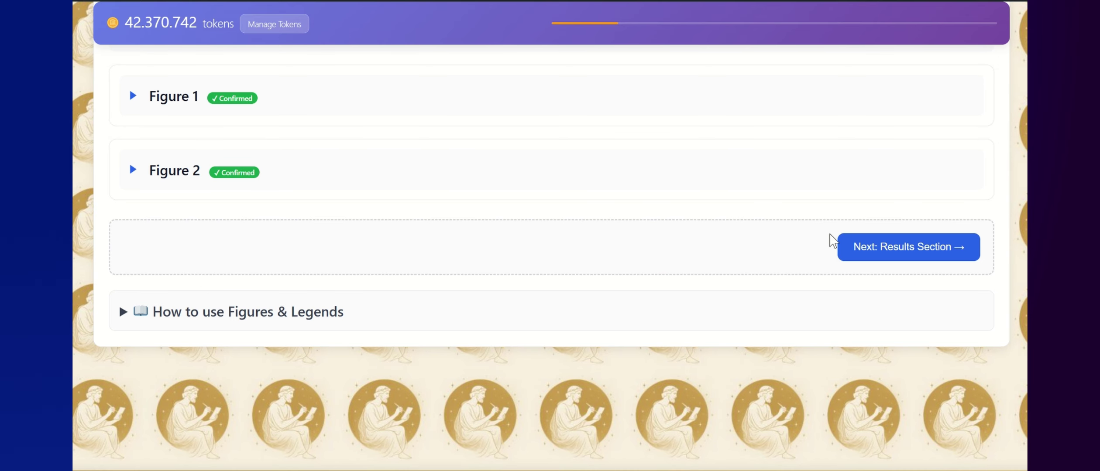
Generate the manuscript's results section from the confirmed figure legends, read it through to the end and confirm the results.
click(844, 248)
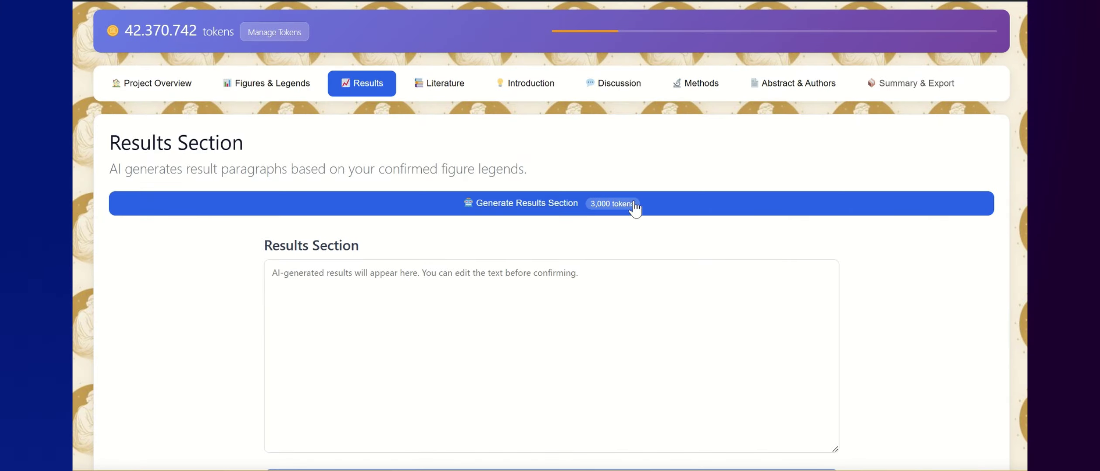
click(510, 209)
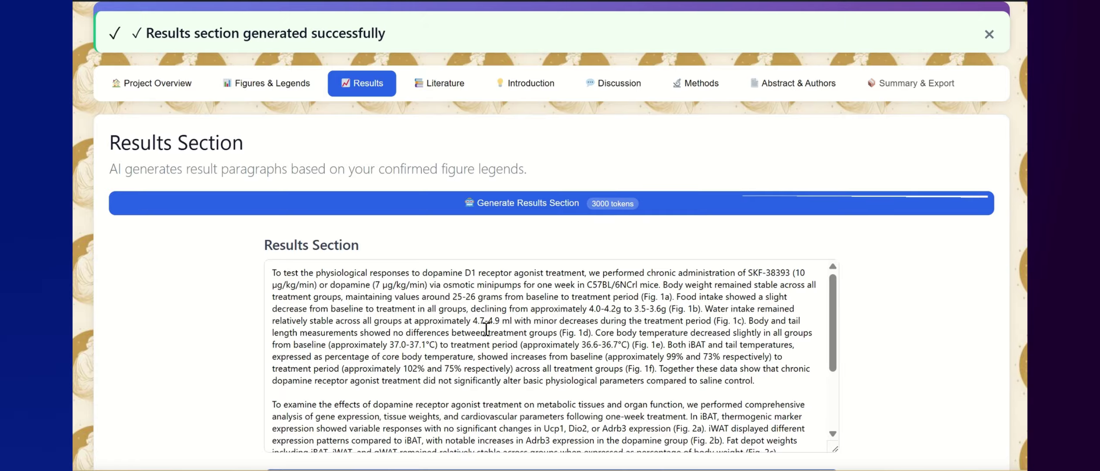
scroll(486, 330, down, 1)
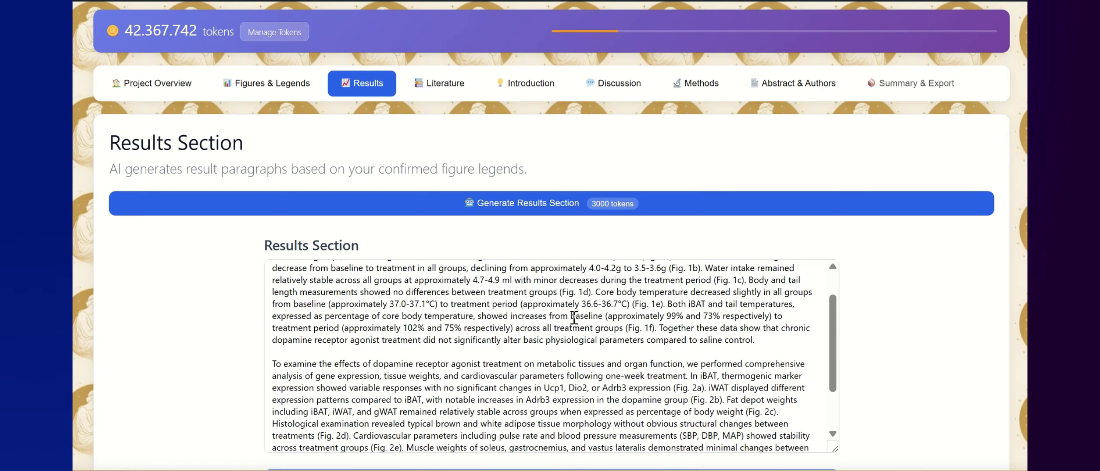
scroll(549, 355, down, 1)
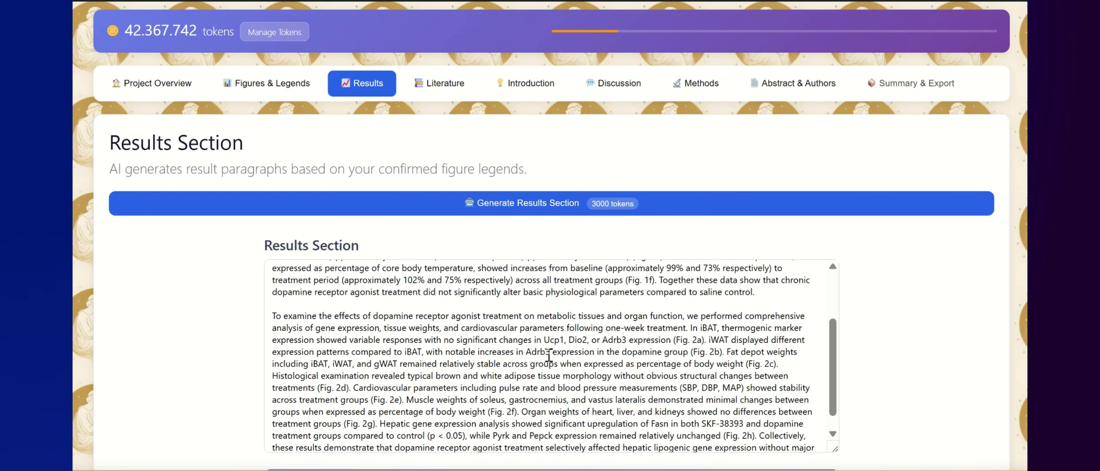
scroll(527, 397, down, 1)
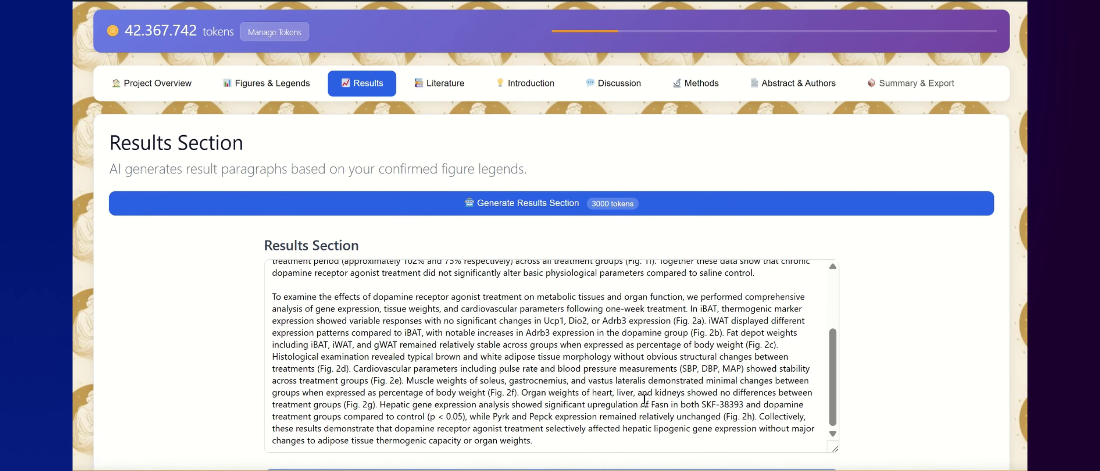
scroll(591, 424, down, 3)
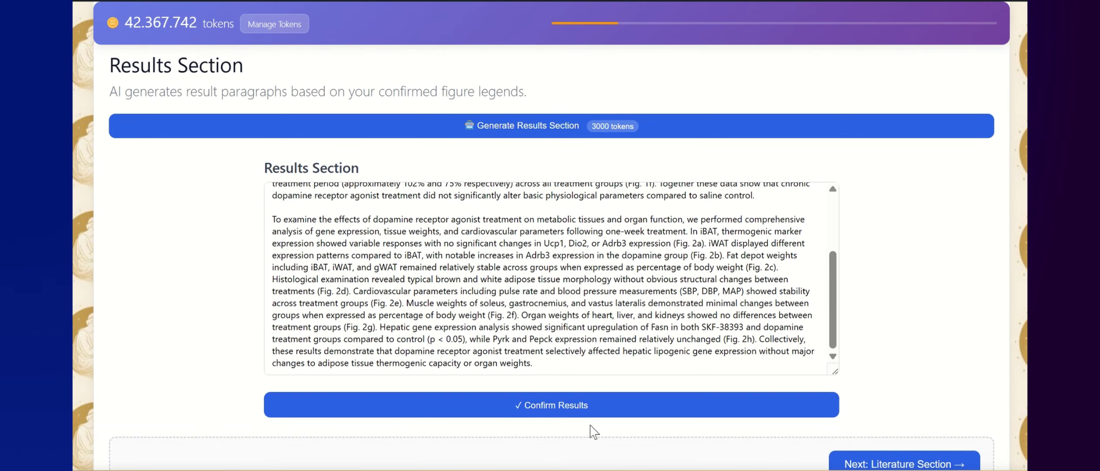
scroll(593, 432, down, 1)
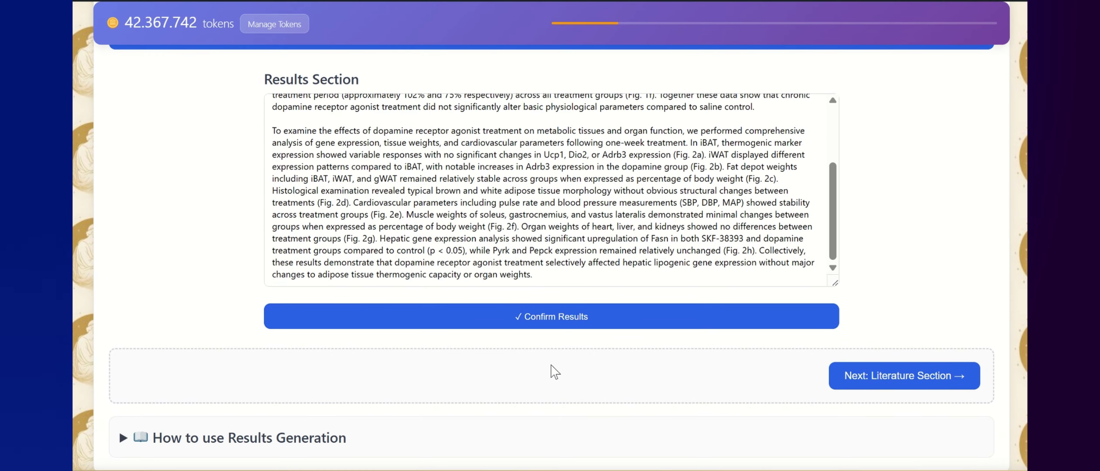
click(545, 323)
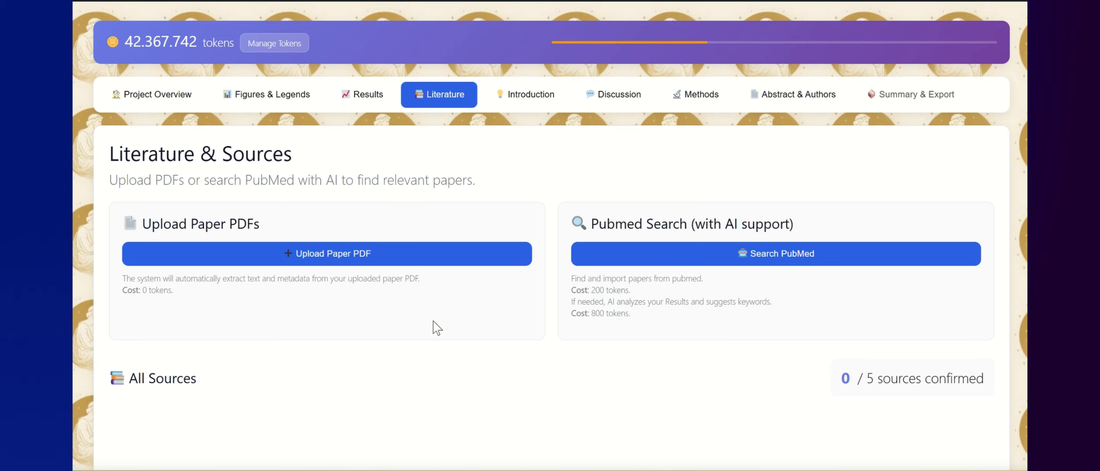
Upload the 2016 Breaking BAT JoE paper PDF as a literature source.
click(336, 260)
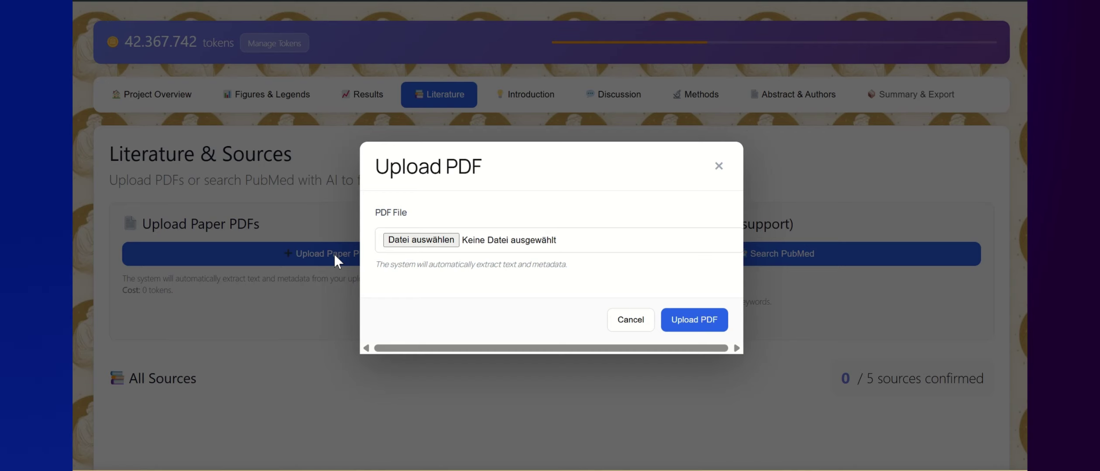
click(400, 244)
double_click(398, 41)
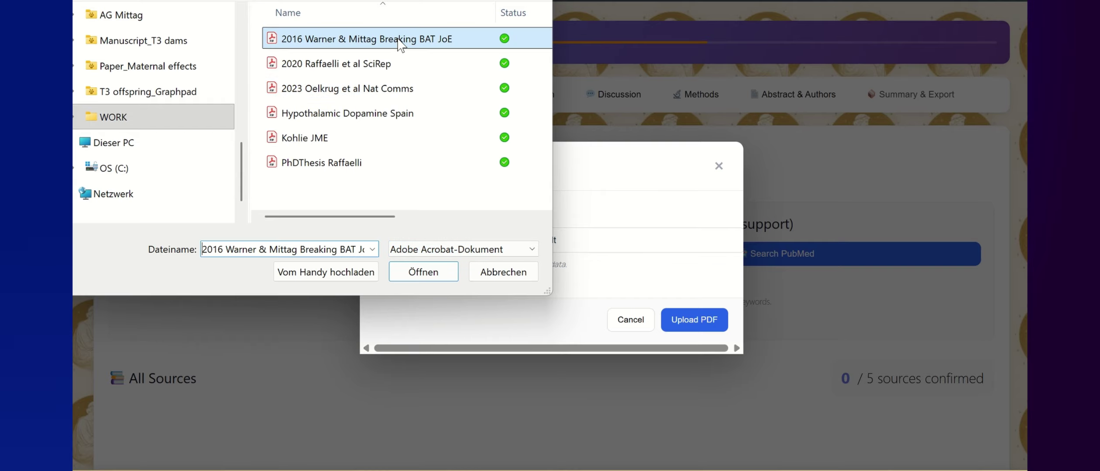
click(685, 318)
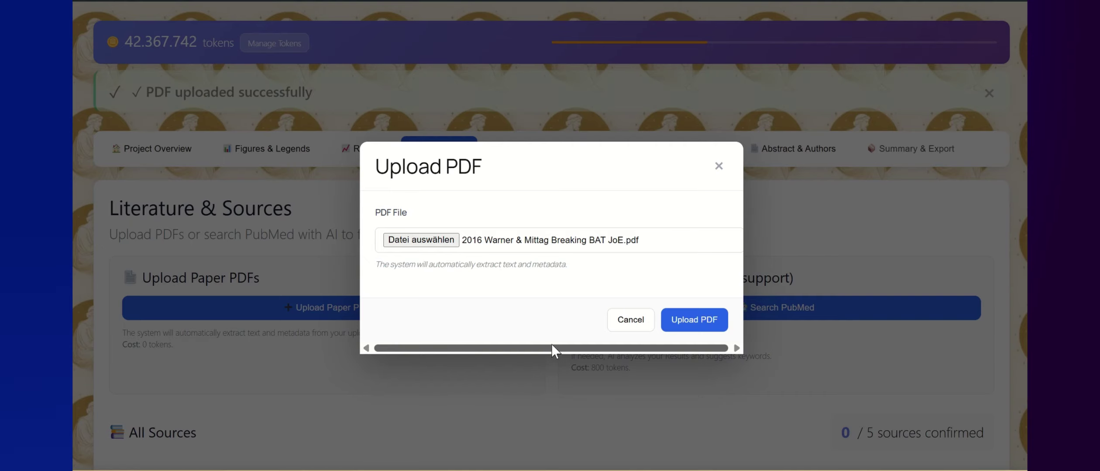
Expand the "Breaking BAT: can browning create a better white?" source and set its Trustworthy and Relevance ratings to 10.
scroll(550, 351, down, 3)
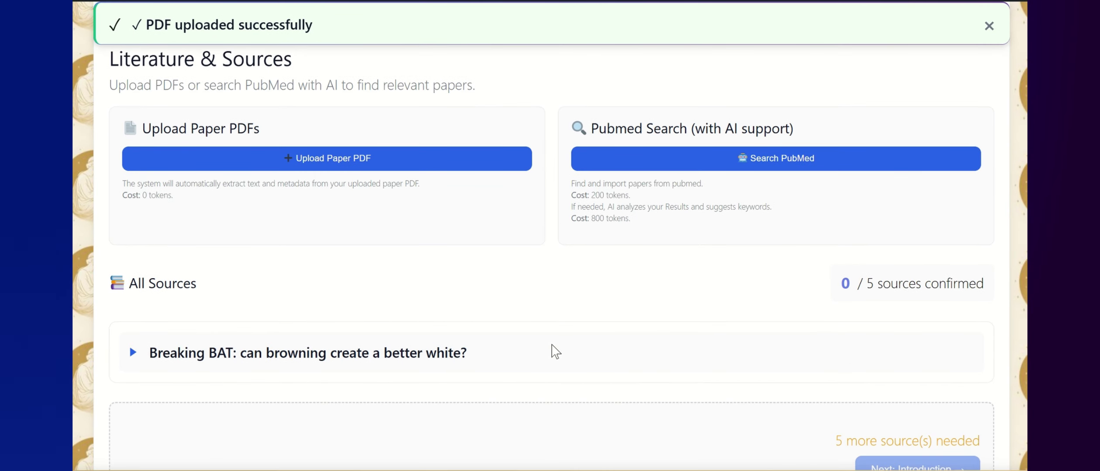
click(508, 351)
scroll(508, 350, down, 3)
scroll(511, 343, down, 8)
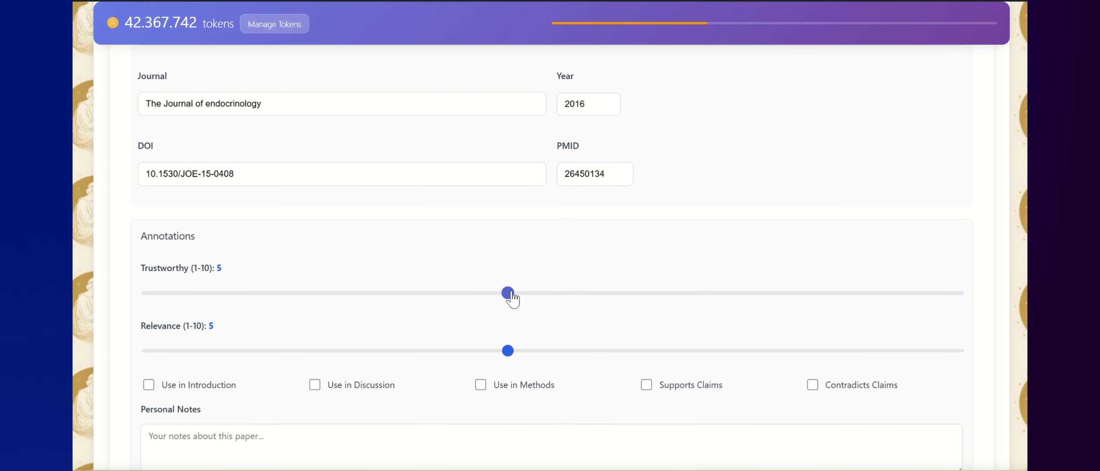
drag(509, 296, 971, 311)
drag(509, 352, 921, 376)
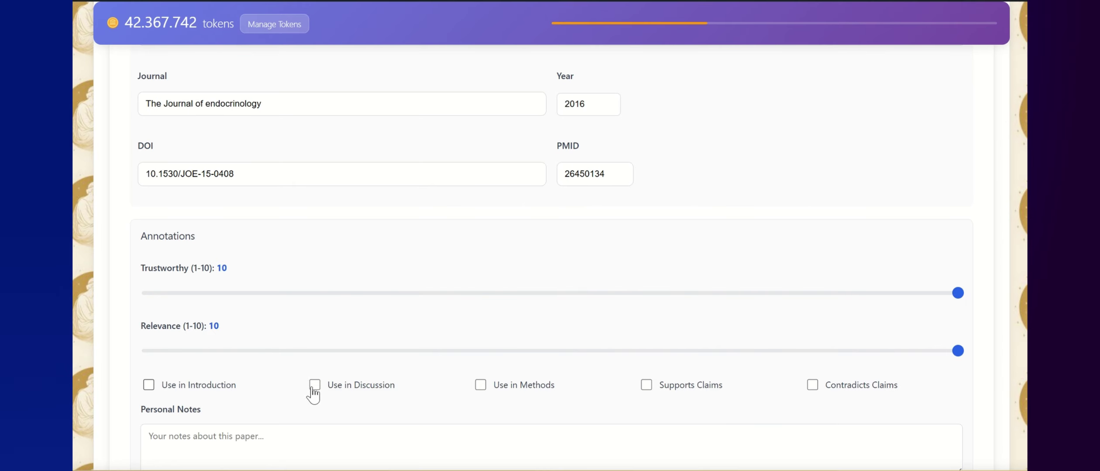
Mark the Breaking BAT source for use in the introduction and confirm the source.
click(222, 386)
scroll(261, 400, down, 2)
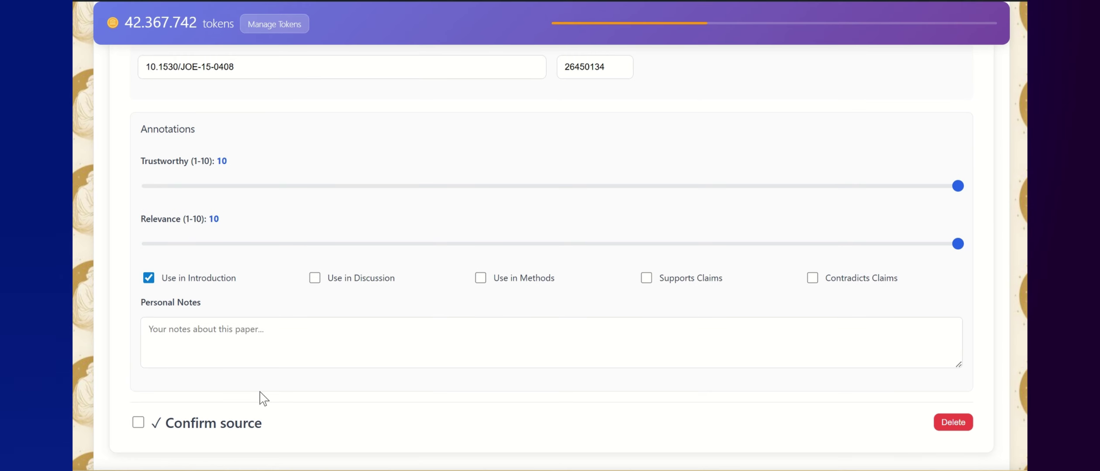
click(138, 422)
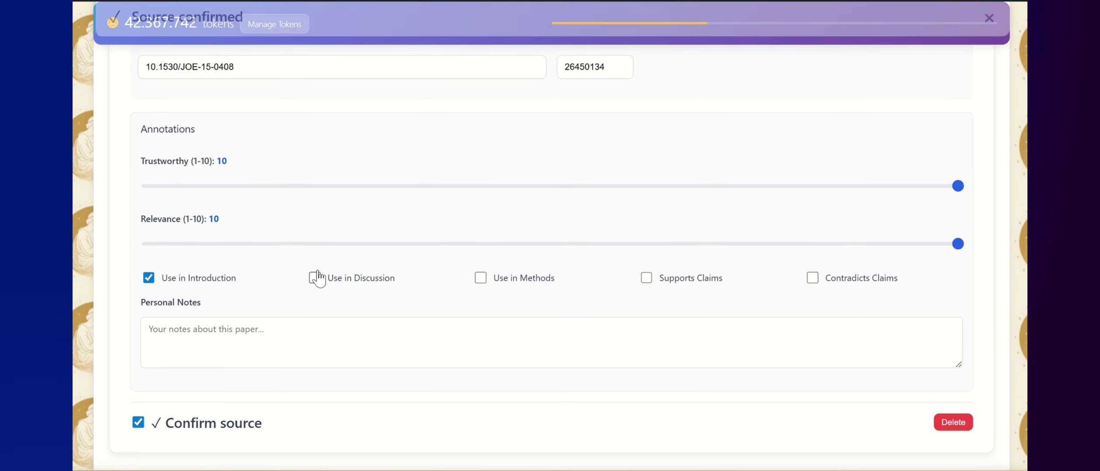
Upload the 2020 SciRep paper PDF as another literature source.
scroll(319, 278, up, 4)
scroll(318, 278, up, 10)
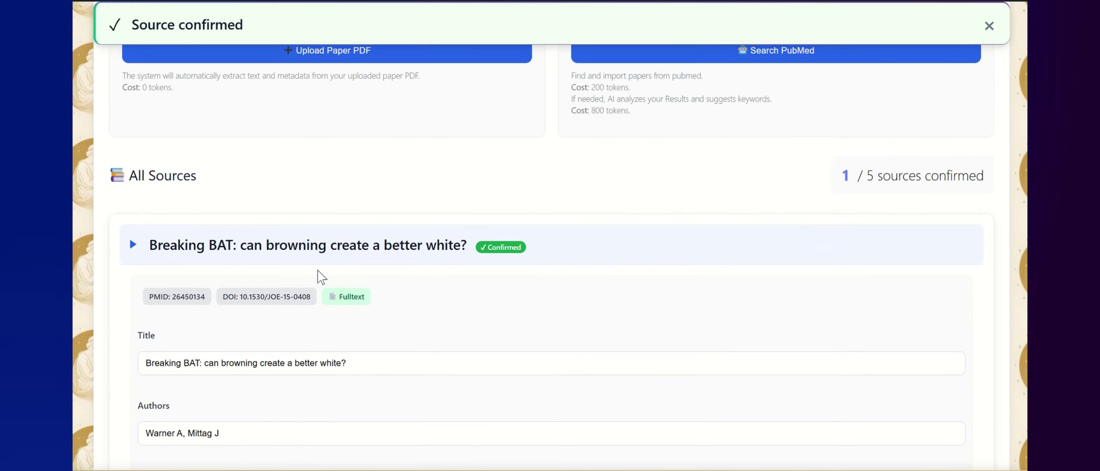
click(351, 246)
click(386, 241)
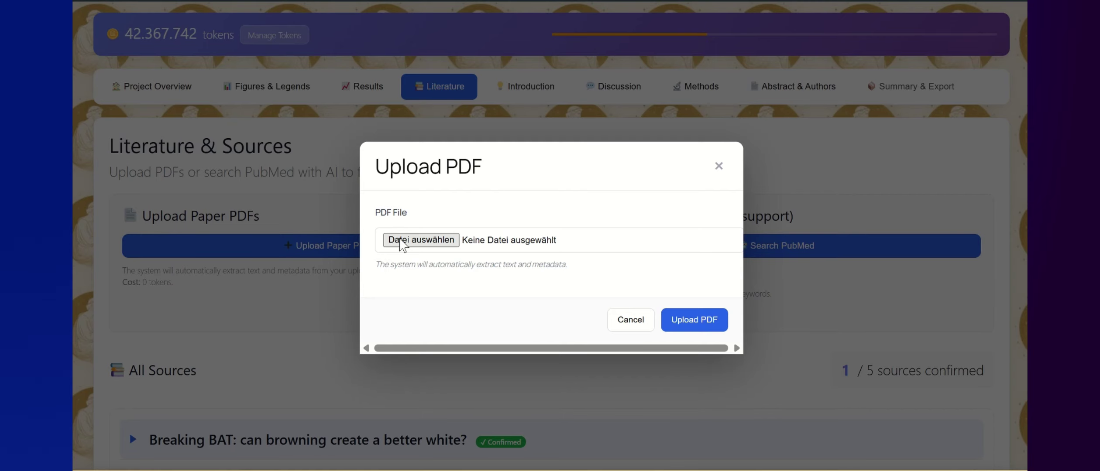
double_click(369, 66)
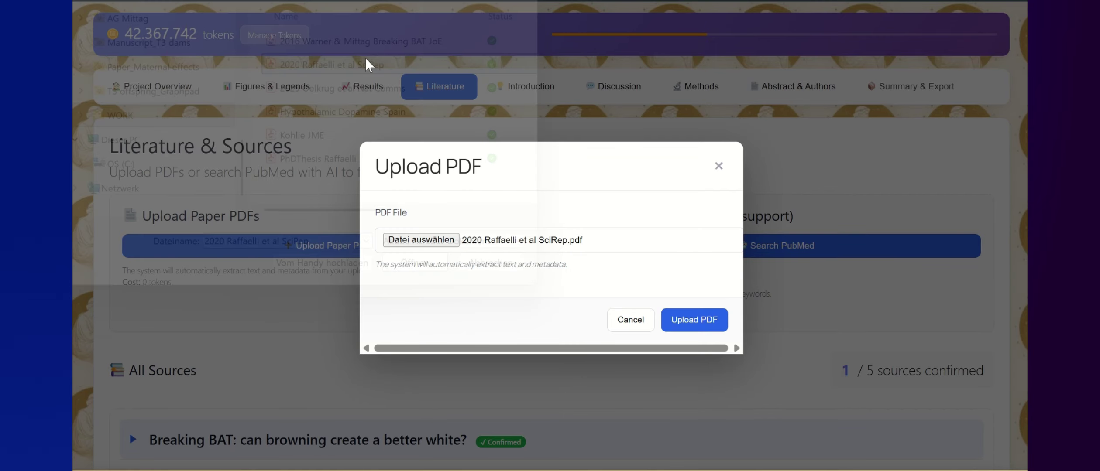
click(685, 329)
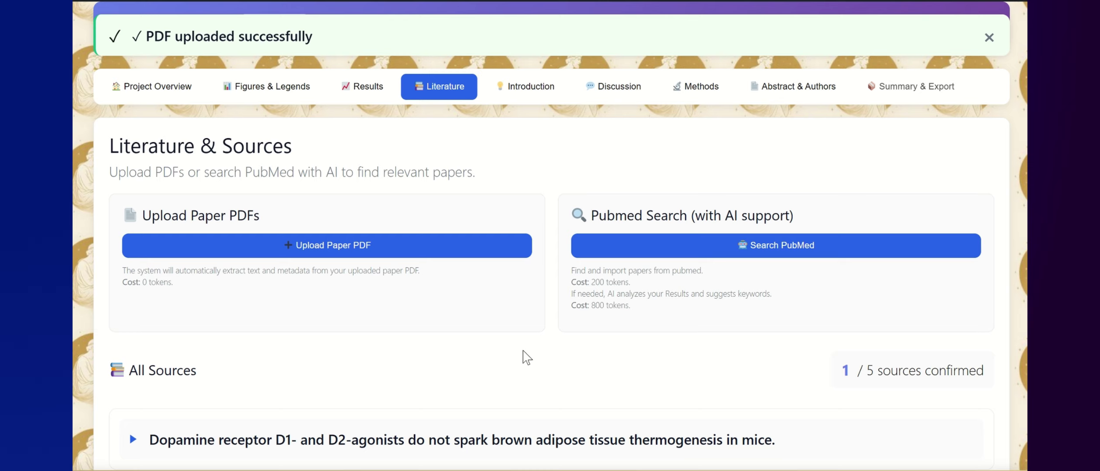
Expand the source on dopamine receptor D1- and D2-agonists and set its Trustworthy and Relevance ratings to 10.
click(476, 440)
scroll(485, 437, down, 6)
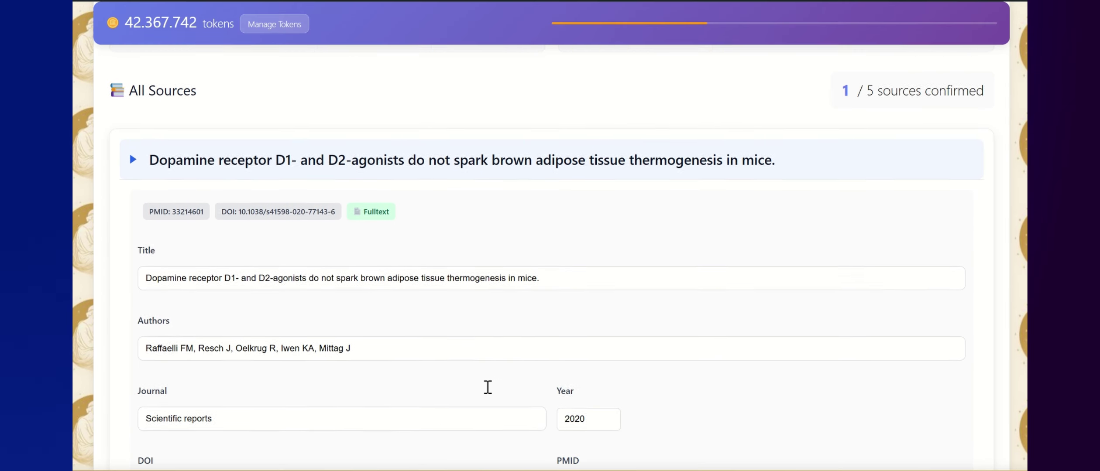
scroll(487, 387, down, 8)
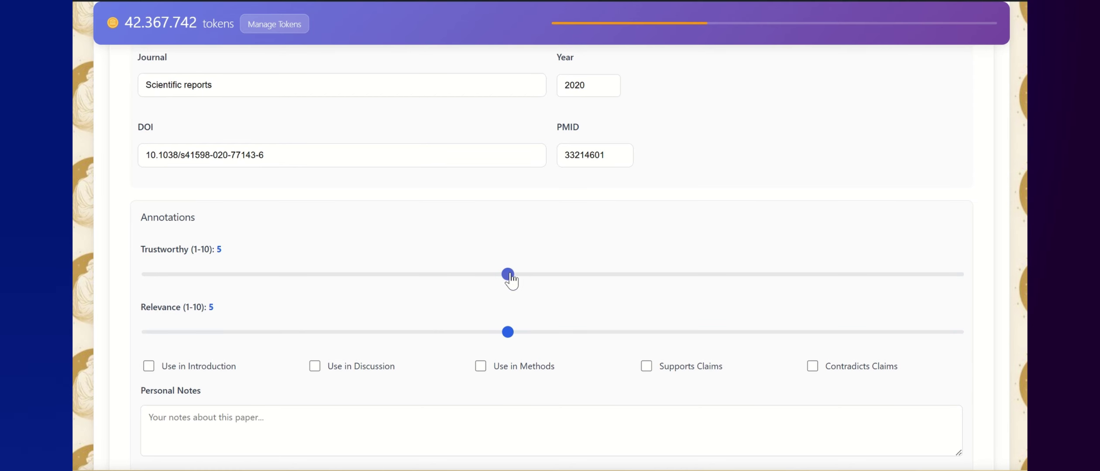
click(601, 274)
drag(601, 274, 960, 280)
drag(508, 332, 956, 338)
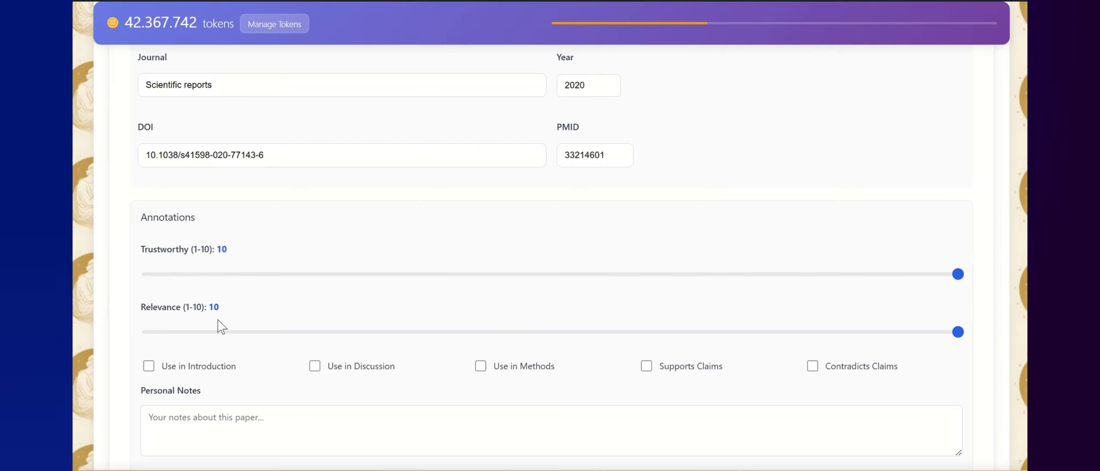
Mark the dopamine receptor agonists source for use in introduction, discussion and methods and as supporting claims, and confirm it.
click(194, 367)
click(339, 367)
scroll(506, 373, down, 3)
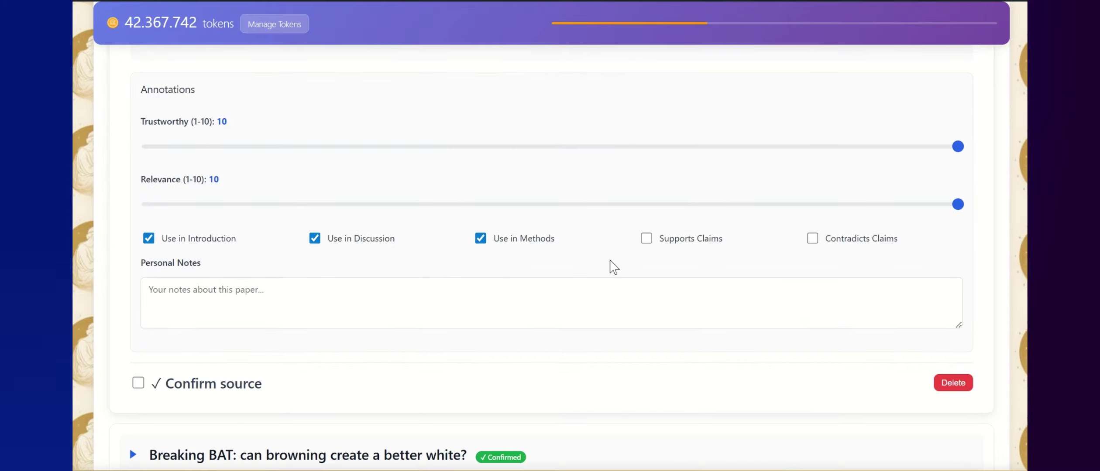
click(670, 246)
click(138, 383)
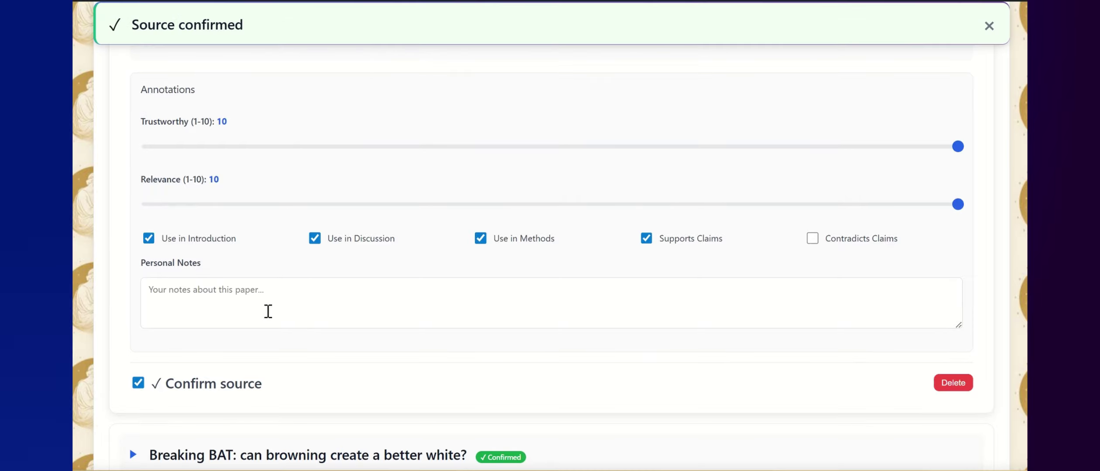
Upload the 2023 Nat Comms paper PDF as another literature source.
scroll(268, 312, up, 10)
scroll(269, 317, up, 5)
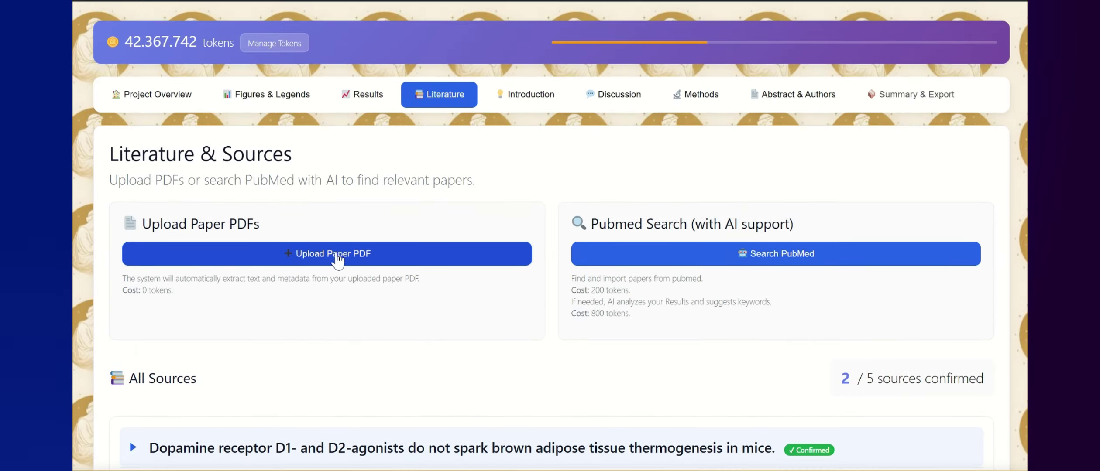
click(339, 252)
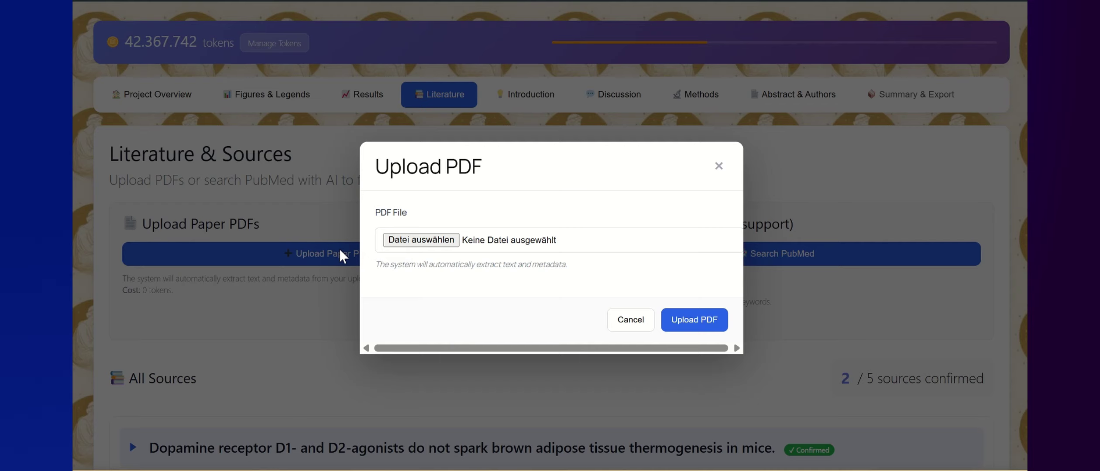
click(413, 240)
double_click(478, 90)
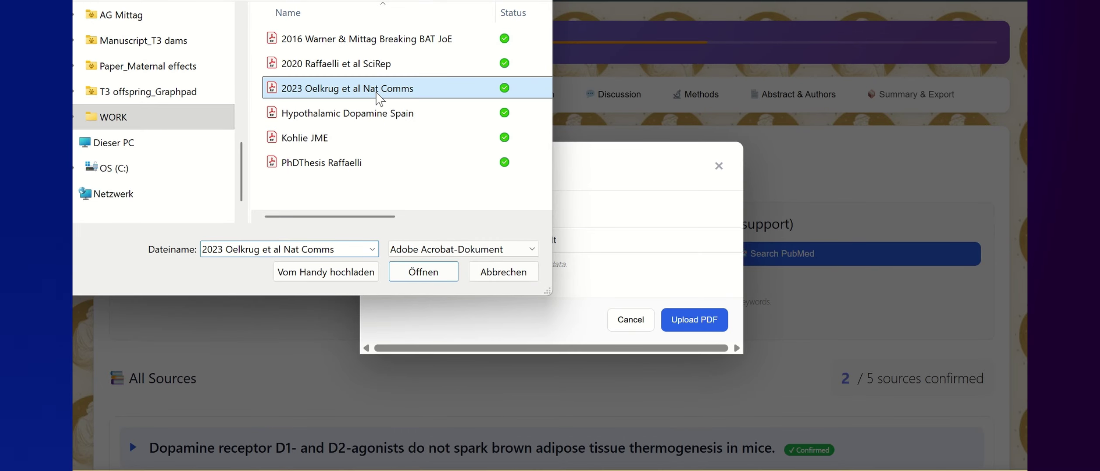
click(682, 319)
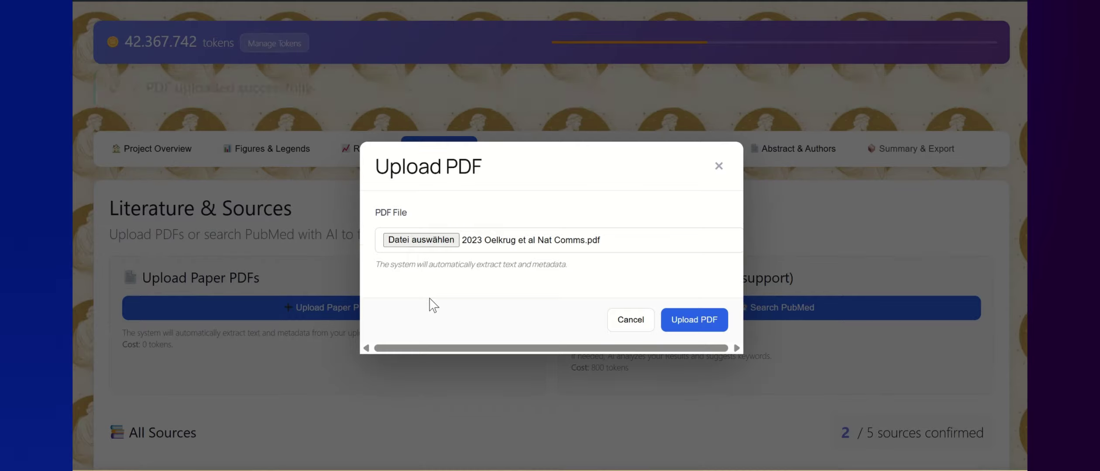
Expand the source on maternal thyroid hormone receptor β activation and set its Trustworthy and Relevance ratings to 10.
scroll(407, 376, down, 3)
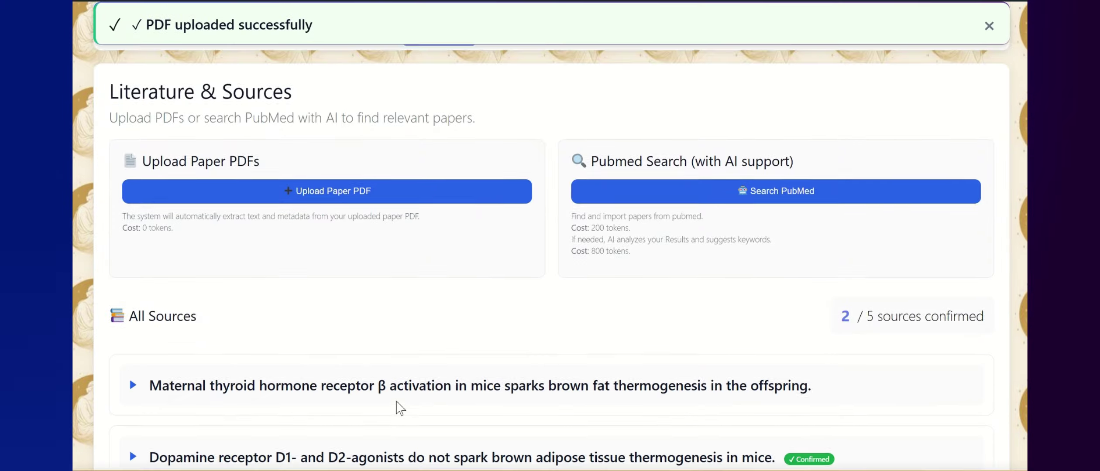
click(418, 364)
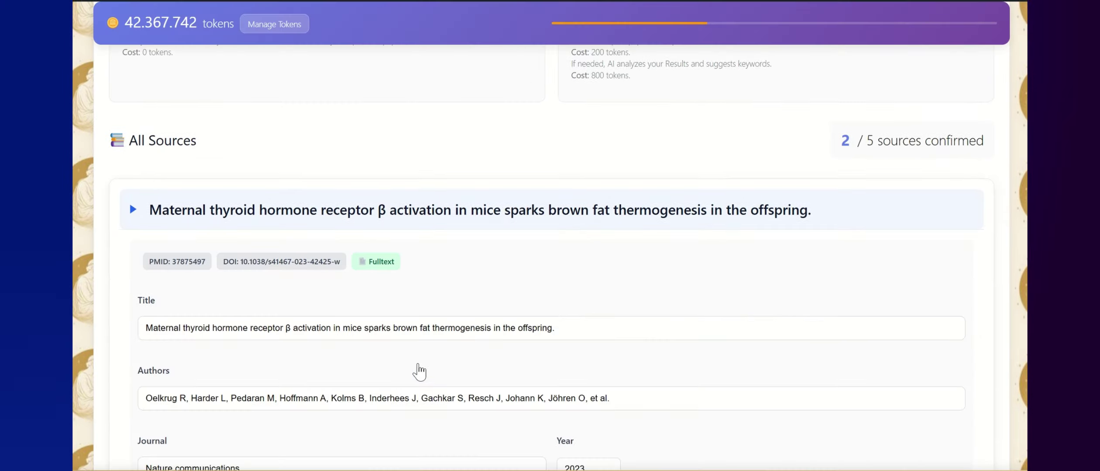
scroll(418, 365, down, 5)
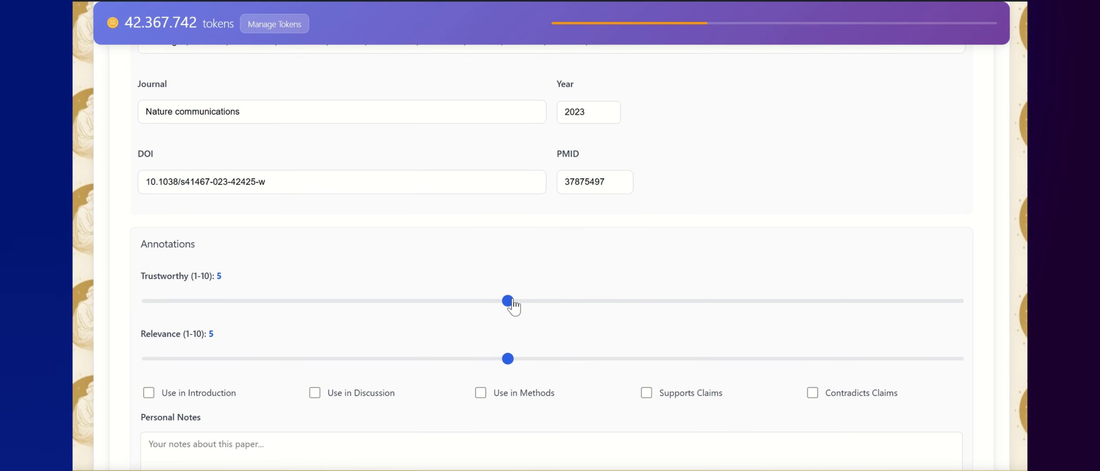
drag(508, 301, 956, 308)
drag(508, 359, 905, 391)
Mark the maternal thyroid hormone receptor source for use in the methods and confirm the source.
click(481, 393)
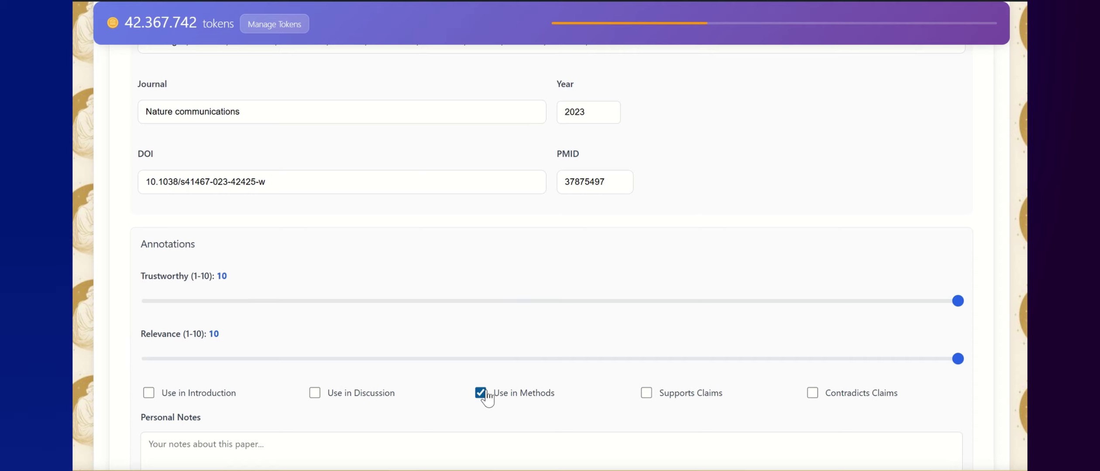
scroll(488, 398, down, 3)
click(226, 426)
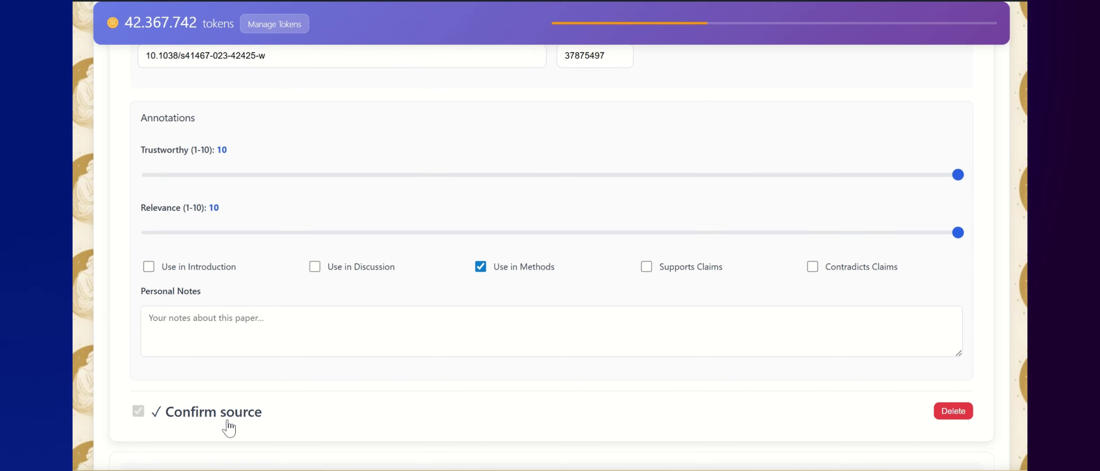
Upload the "Hypothalamic Dopamine Spain" PDF as another literature source.
scroll(436, 190, up, 12)
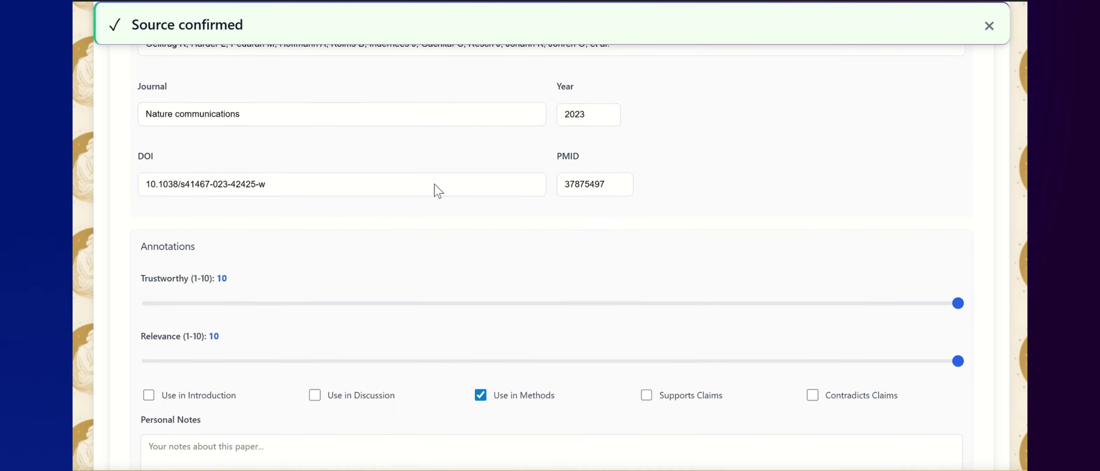
scroll(437, 192, up, 3)
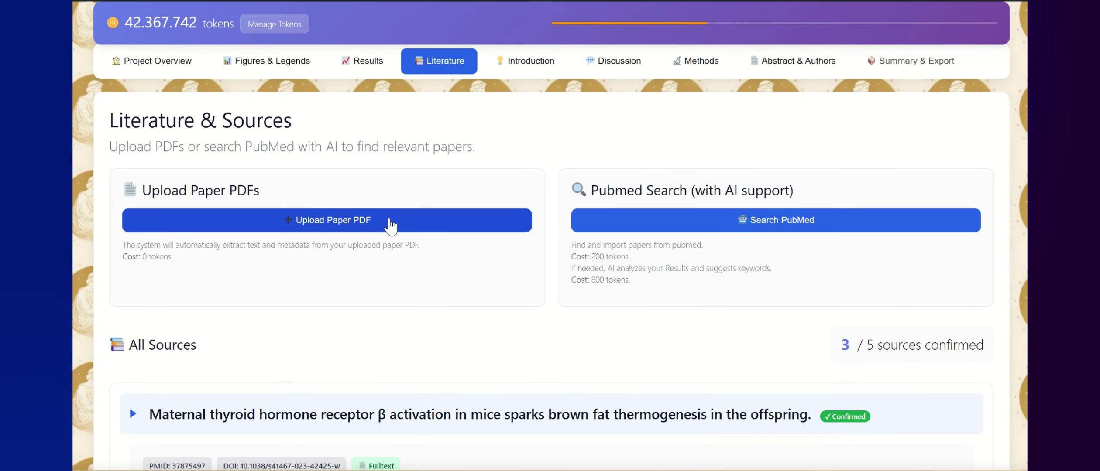
click(459, 224)
click(395, 239)
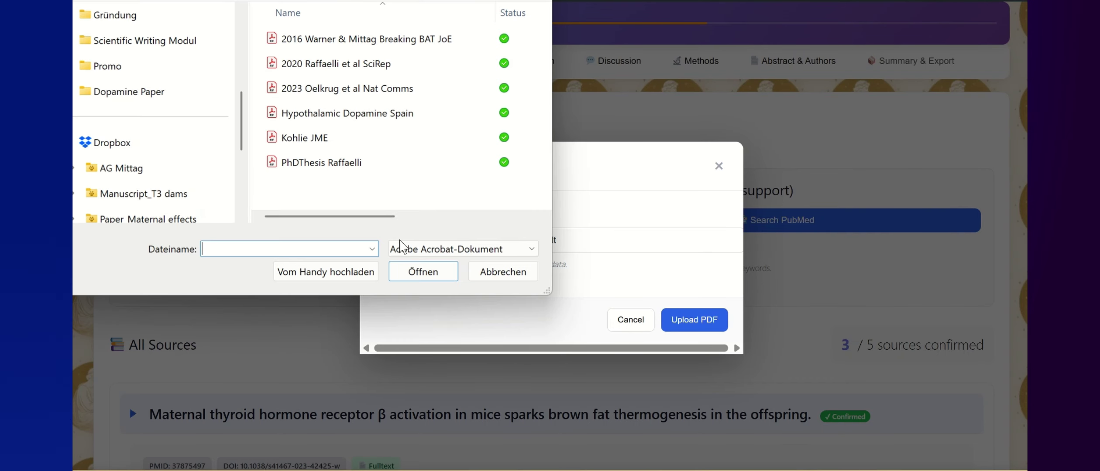
double_click(347, 113)
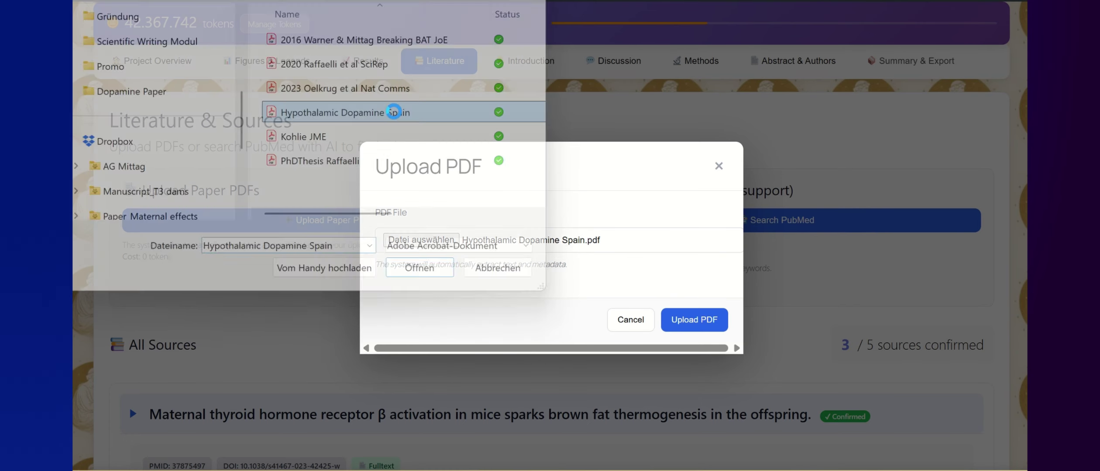
click(691, 319)
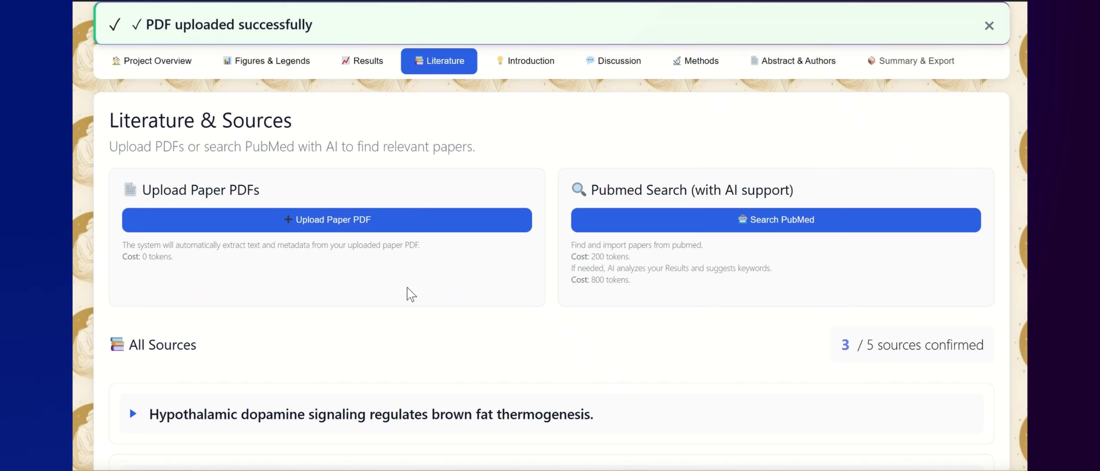
Expand the source on hypothalamic dopamine signaling and set its Trustworthy and Relevance ratings to 8.
click(396, 410)
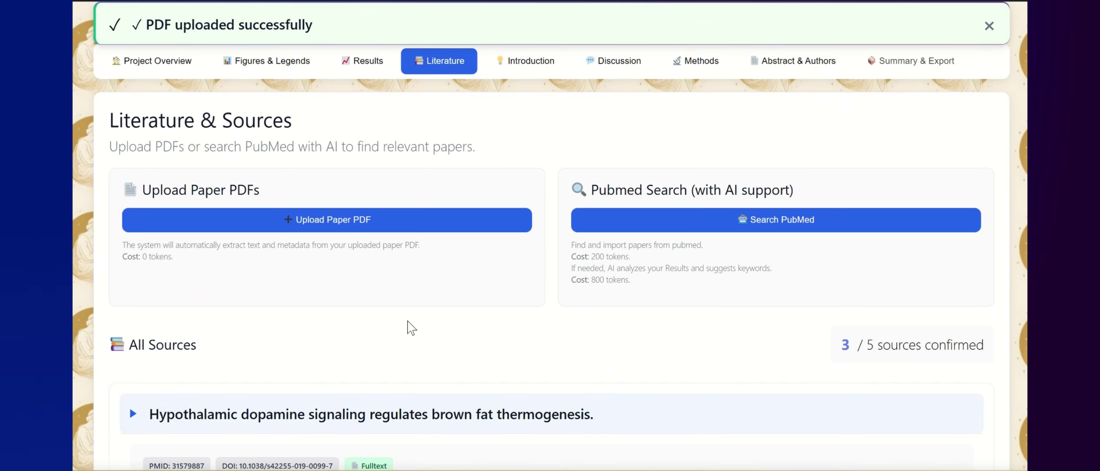
scroll(408, 326, down, 3)
scroll(411, 329, down, 4)
scroll(412, 328, down, 3)
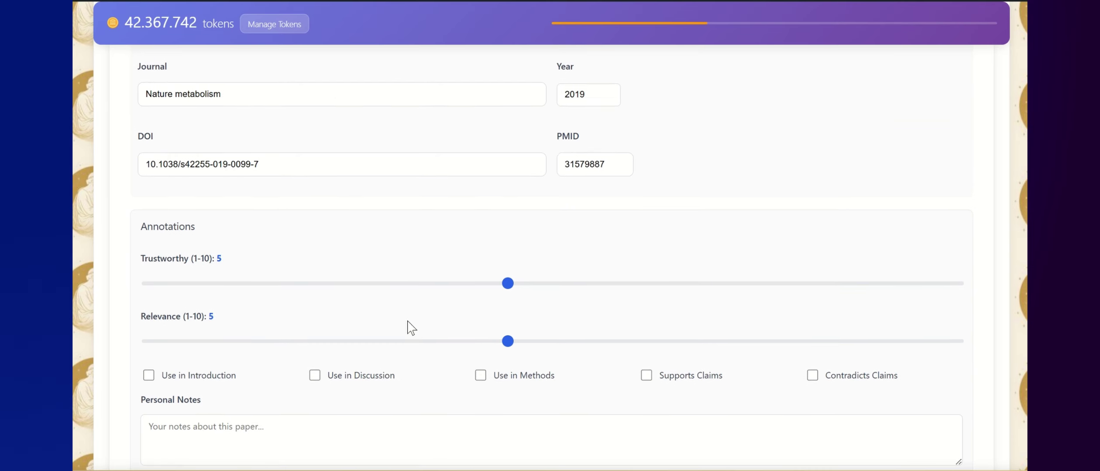
drag(508, 286, 681, 285)
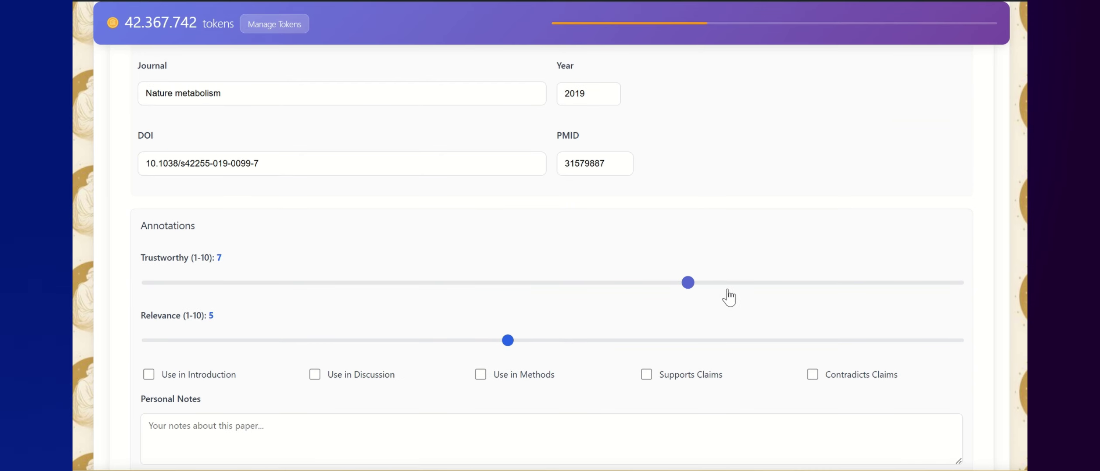
click(747, 288)
click(776, 344)
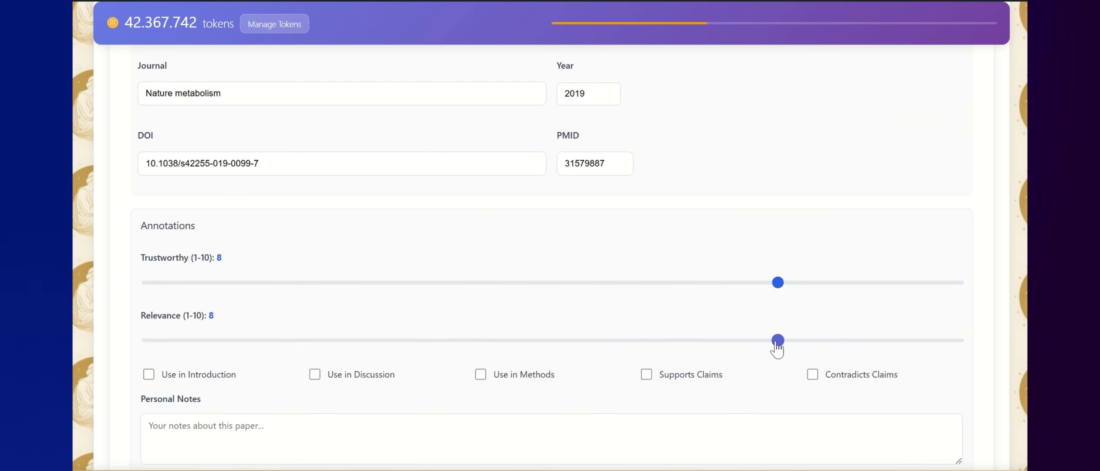
Mark the hypothalamic dopamine signaling source for use in the introduction and confirm the source.
click(232, 378)
scroll(339, 417, down, 2)
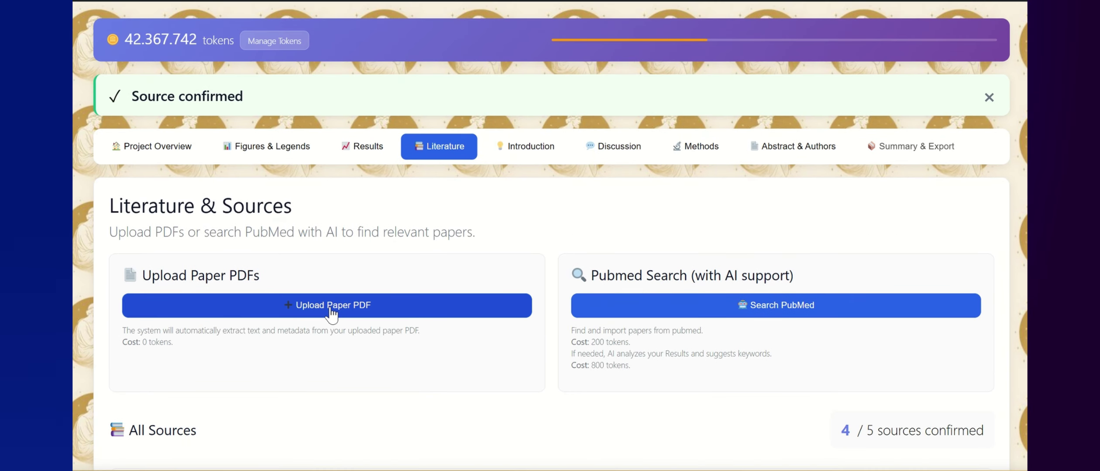
Upload the JME paper PDF as another literature source.
click(333, 308)
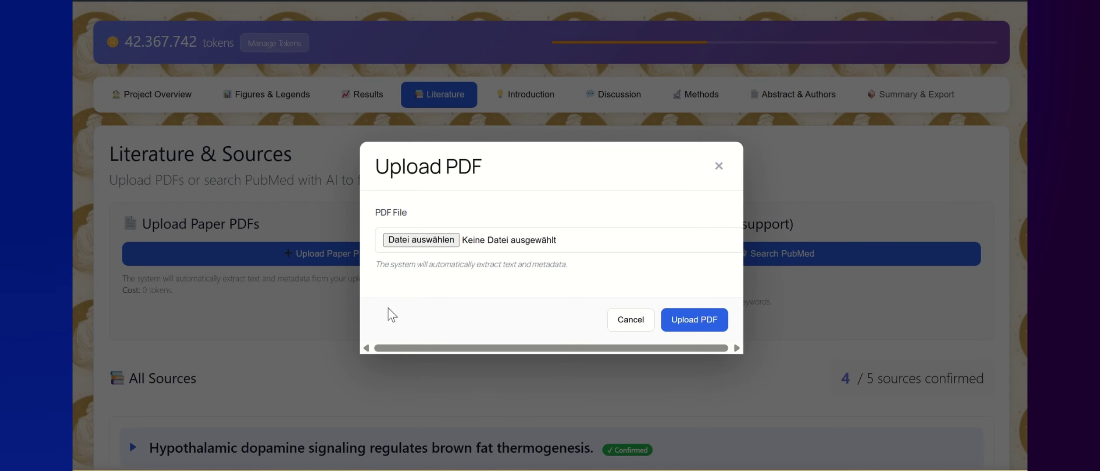
click(445, 245)
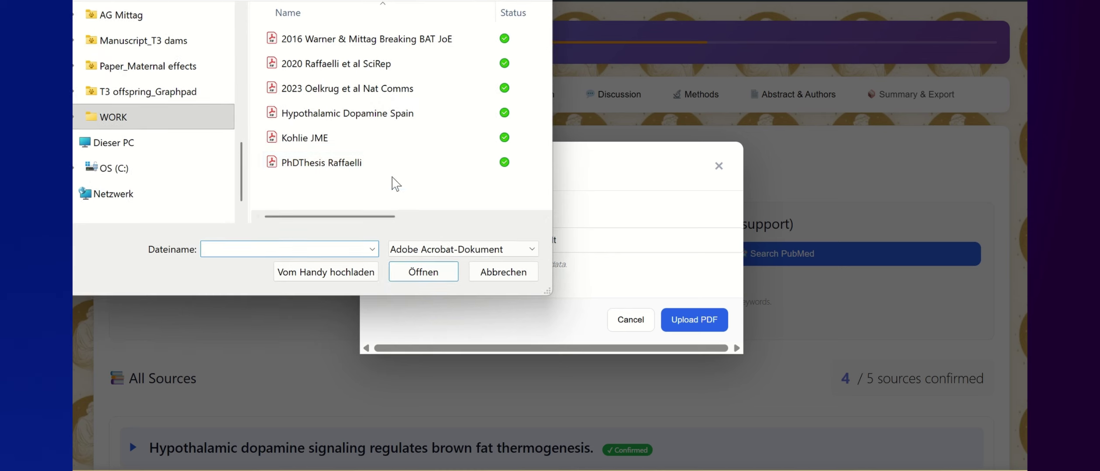
double_click(356, 138)
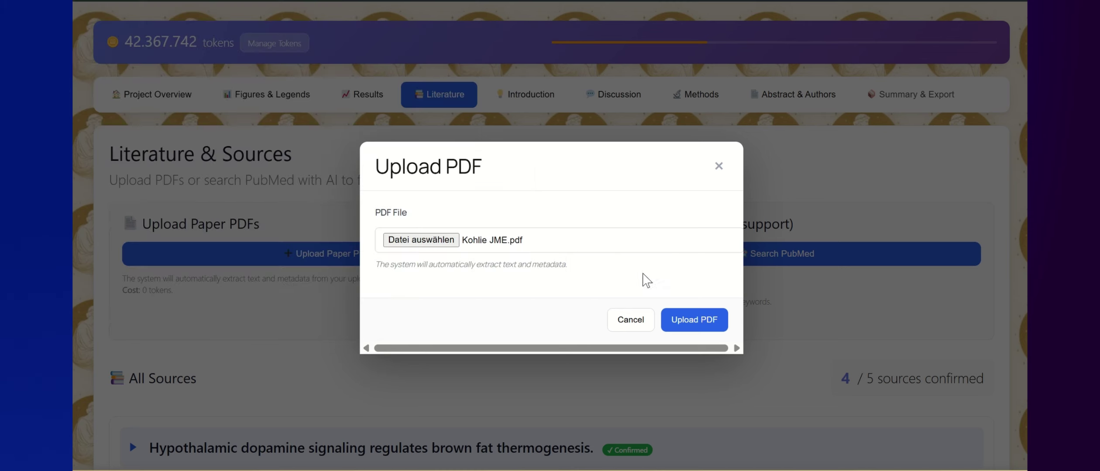
click(690, 324)
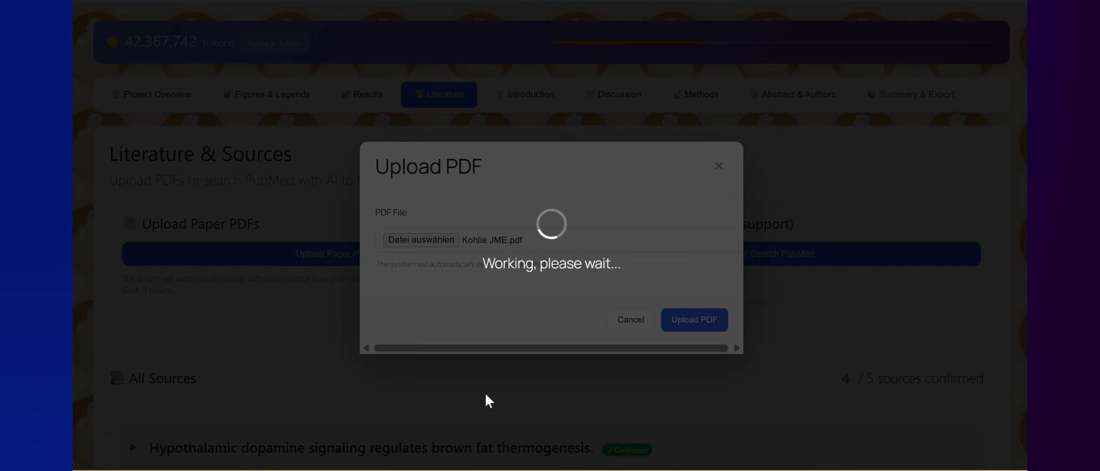
Expand the source on dopamine increasing mitochondrial mass in brown adipocytes and rate it 7 for Trustworthy and 10 for Relevance.
scroll(488, 400, down, 3)
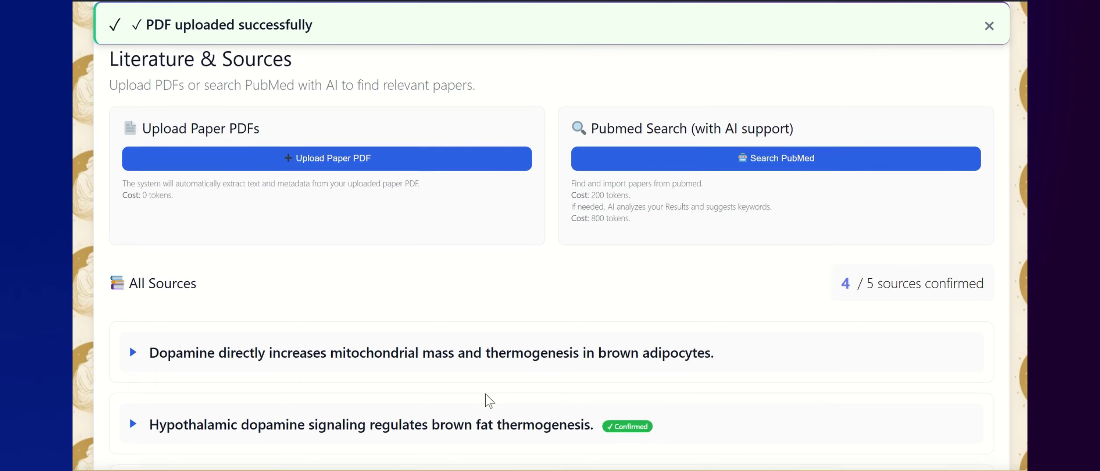
click(499, 361)
scroll(501, 358, down, 4)
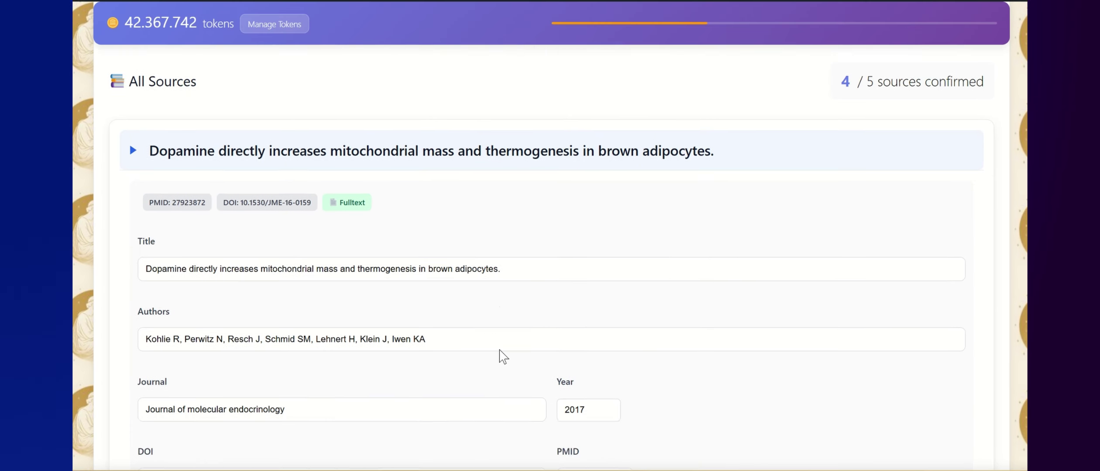
scroll(500, 354, down, 6)
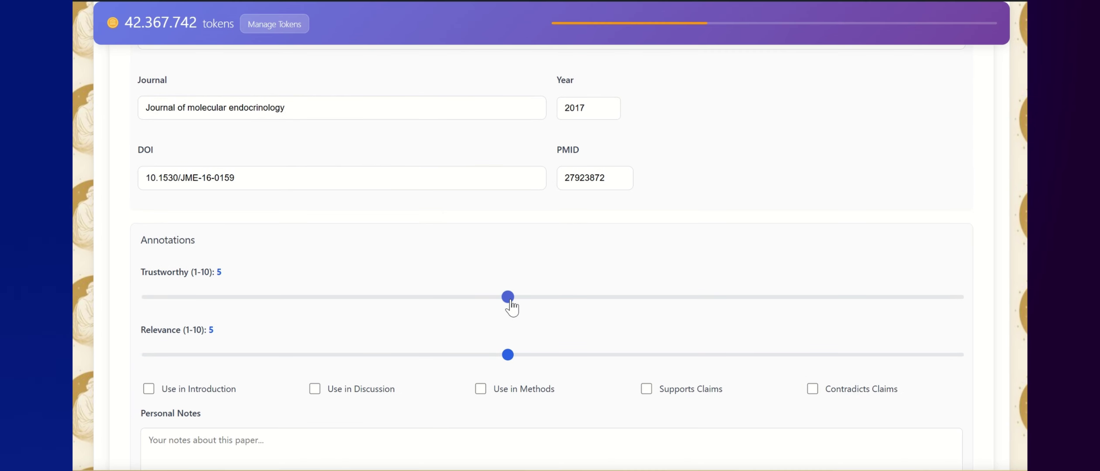
click(662, 304)
drag(509, 362, 970, 370)
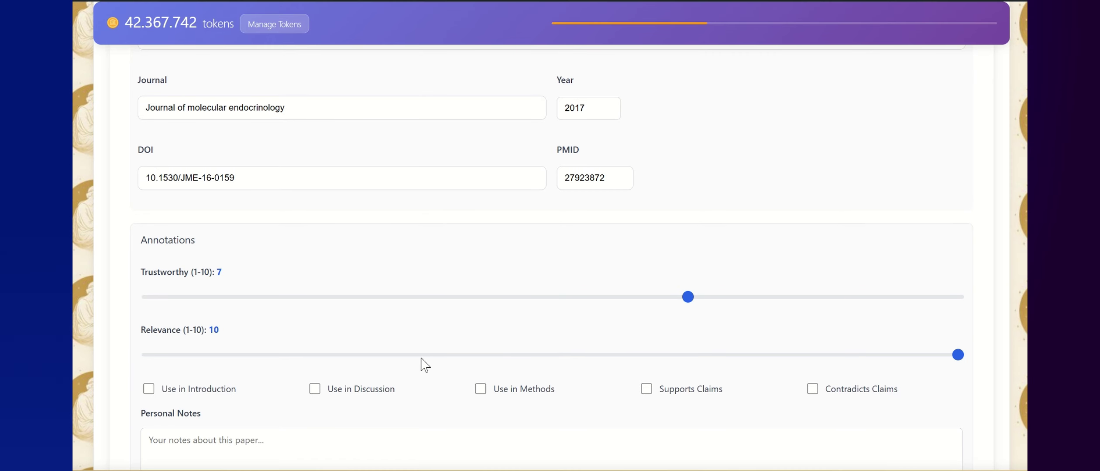
Mark the brown adipocyte dopamine source for use in introduction and discussion and as contradicting claims, and confirm it.
click(231, 390)
click(343, 395)
click(827, 387)
scroll(553, 373, down, 3)
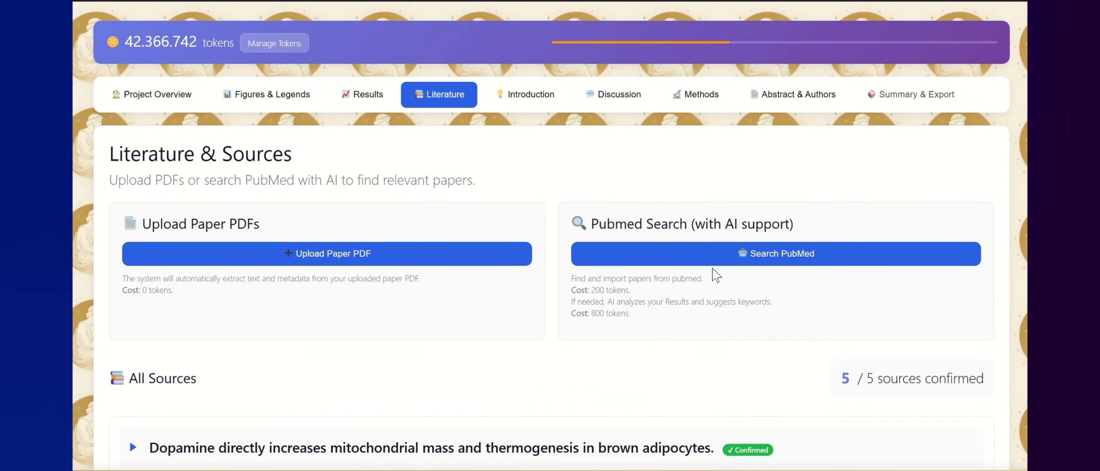
Start a PubMed literature search and set its specific keywords to "dopamine, DRD1".
click(737, 257)
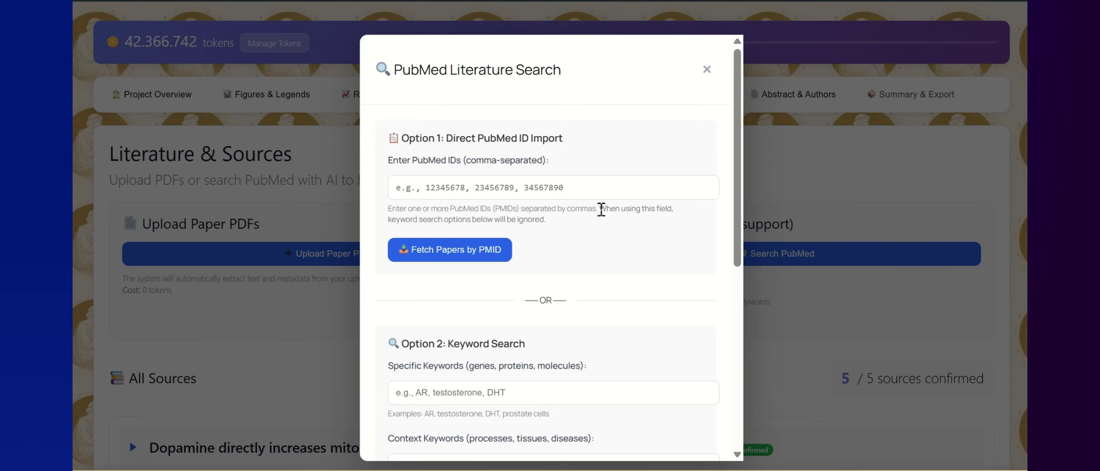
scroll(601, 209, down, 5)
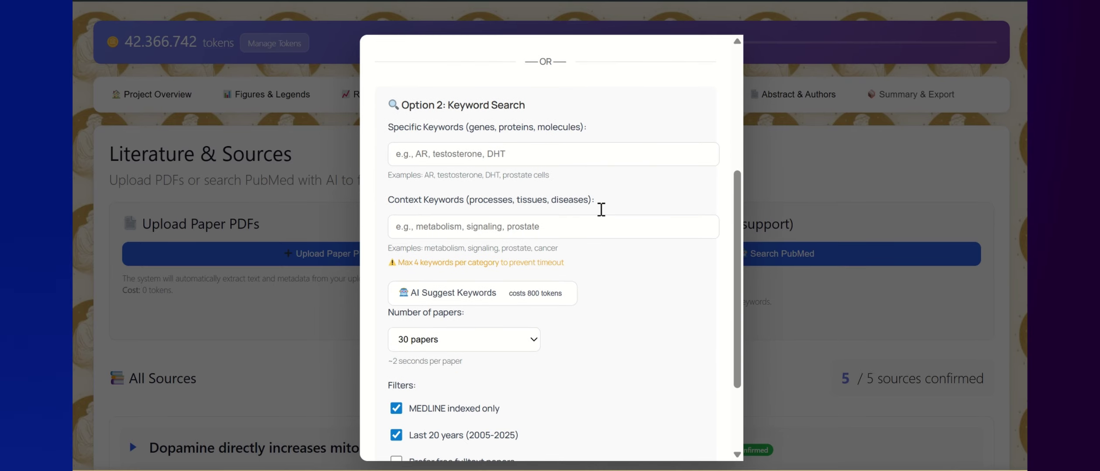
scroll(602, 212, up, 1)
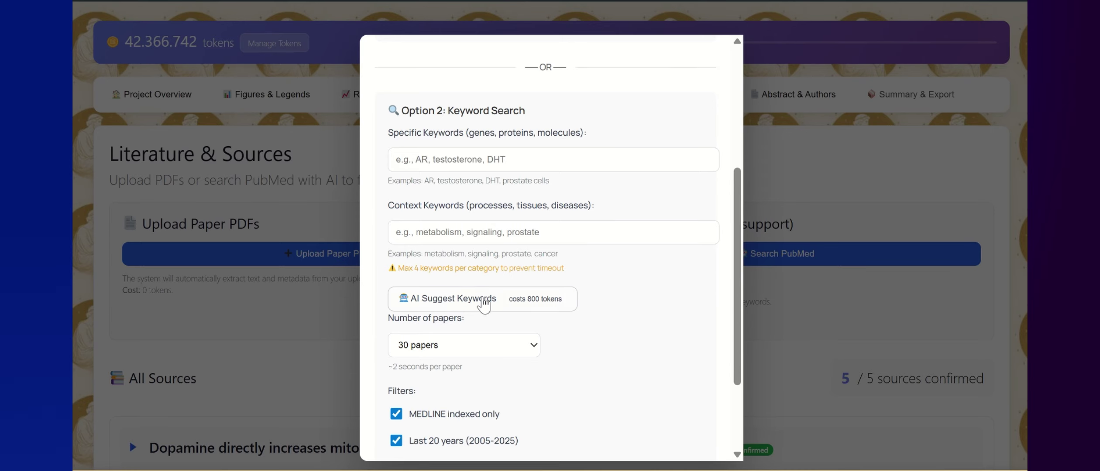
click(429, 164)
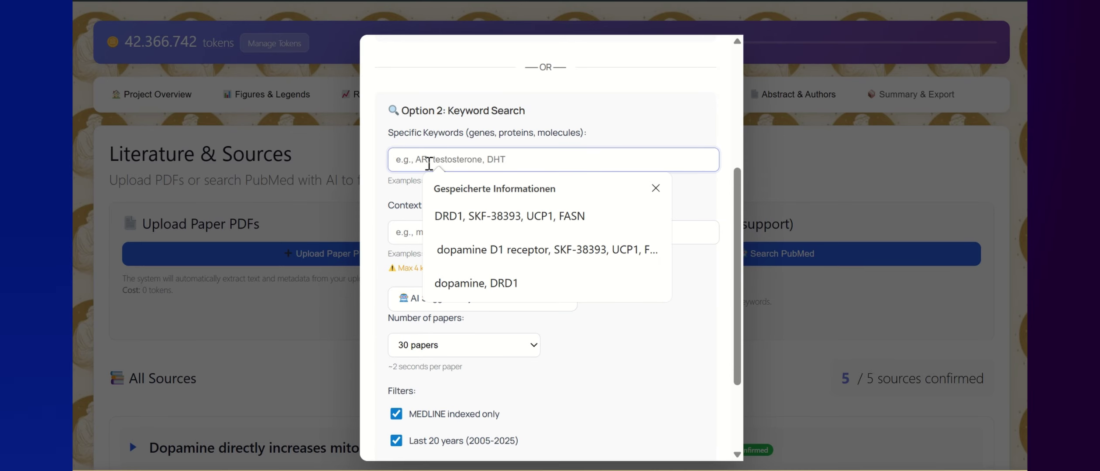
click(471, 285)
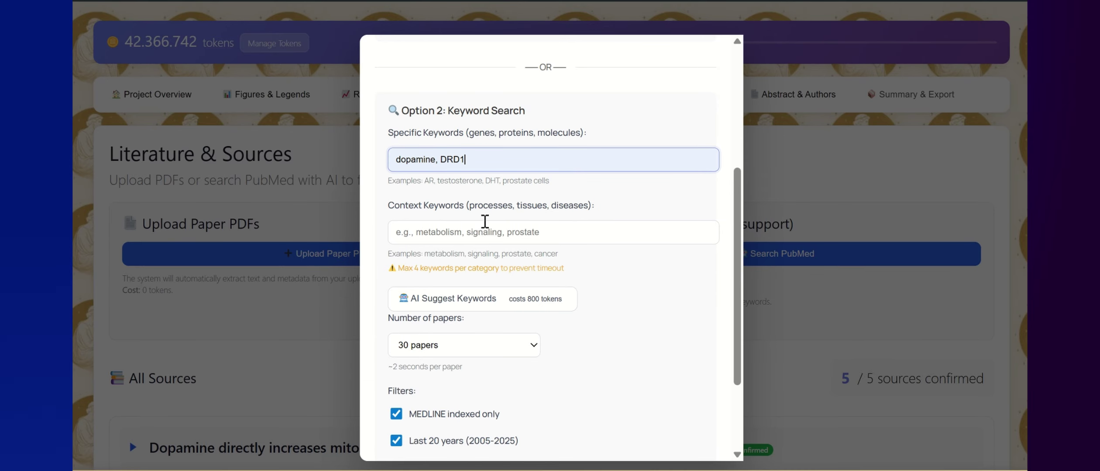
Set the context keywords to "brown adipose tissue, adipocytes, thermogenesis" and run the PubMed search for 50 papers.
click(485, 230)
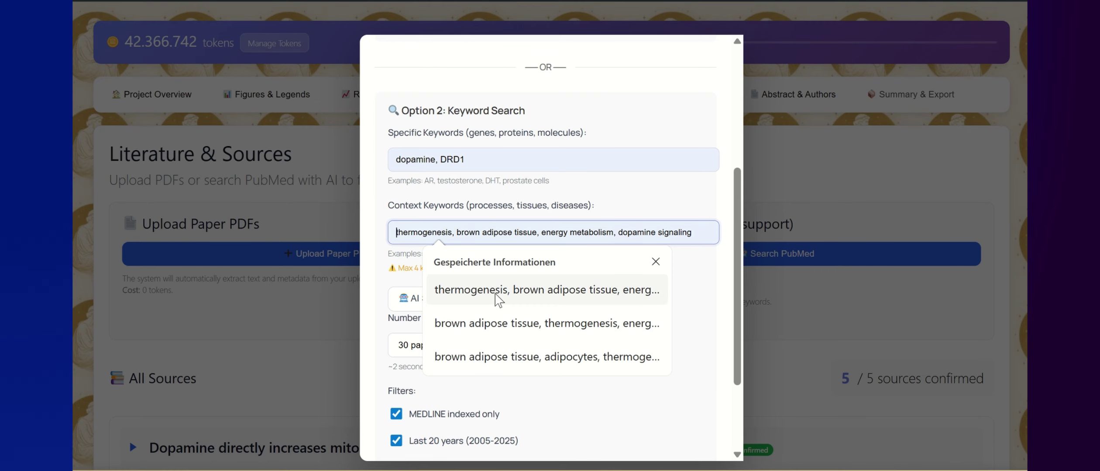
click(493, 358)
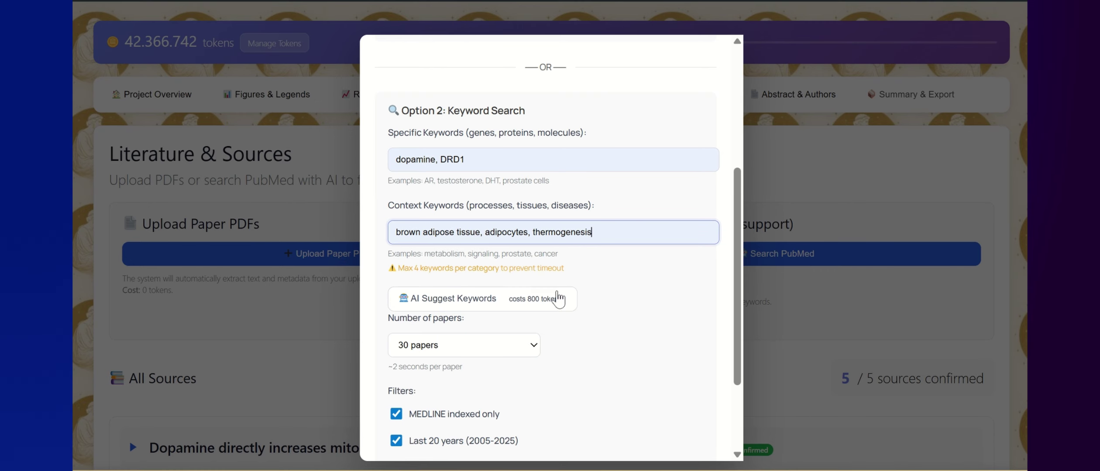
scroll(592, 376, down, 2)
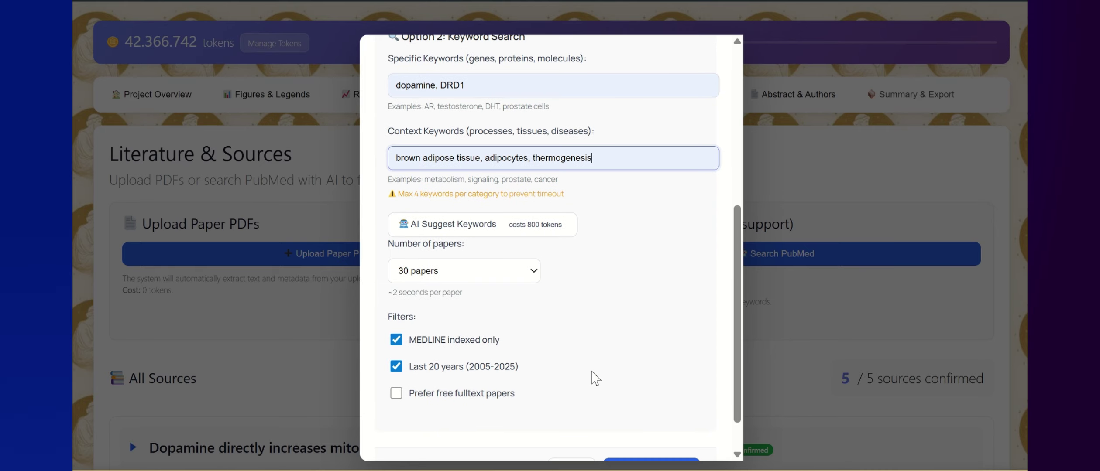
scroll(592, 378, down, 1)
click(503, 234)
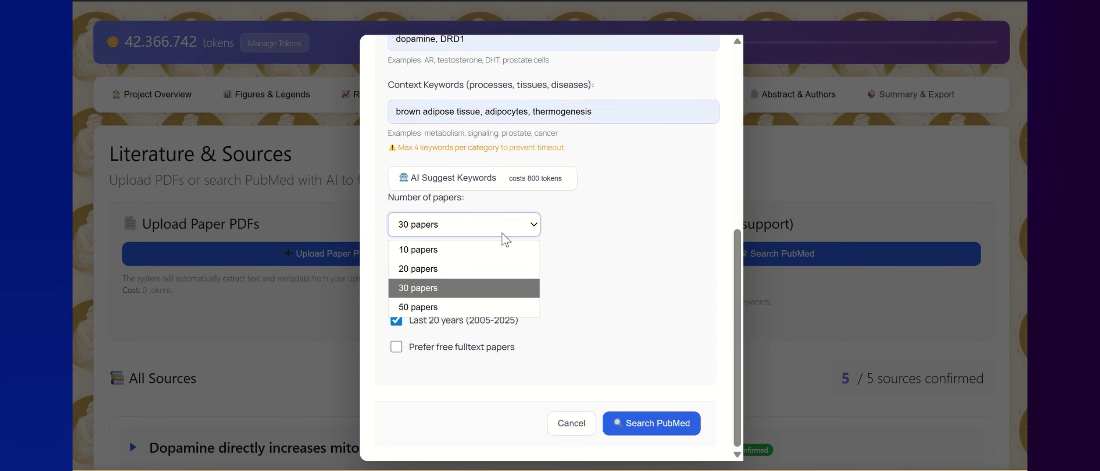
click(491, 307)
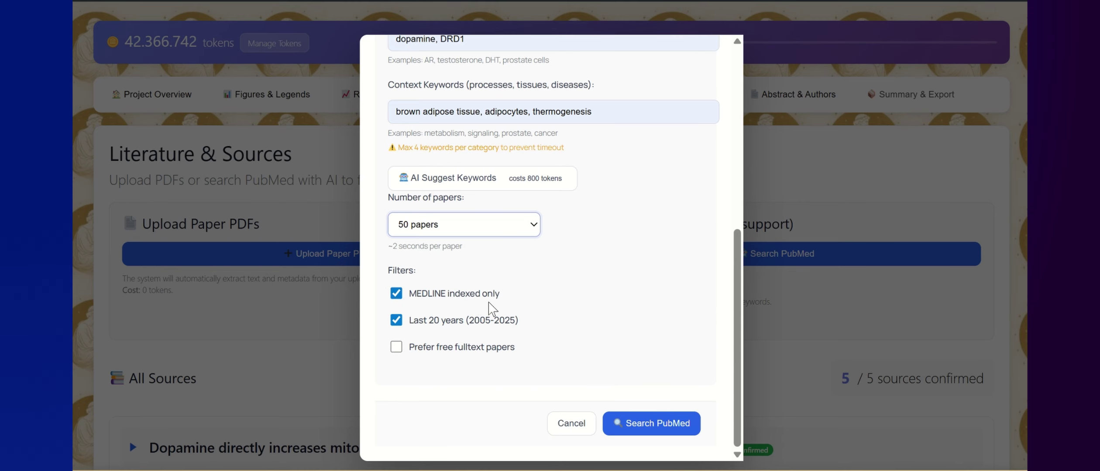
click(658, 423)
Select the papers on dopamine D2 receptors reducing brown adipose thermogenesis and on dopamine in glucose and lipid metabolism from the search results.
scroll(624, 307, down, 2)
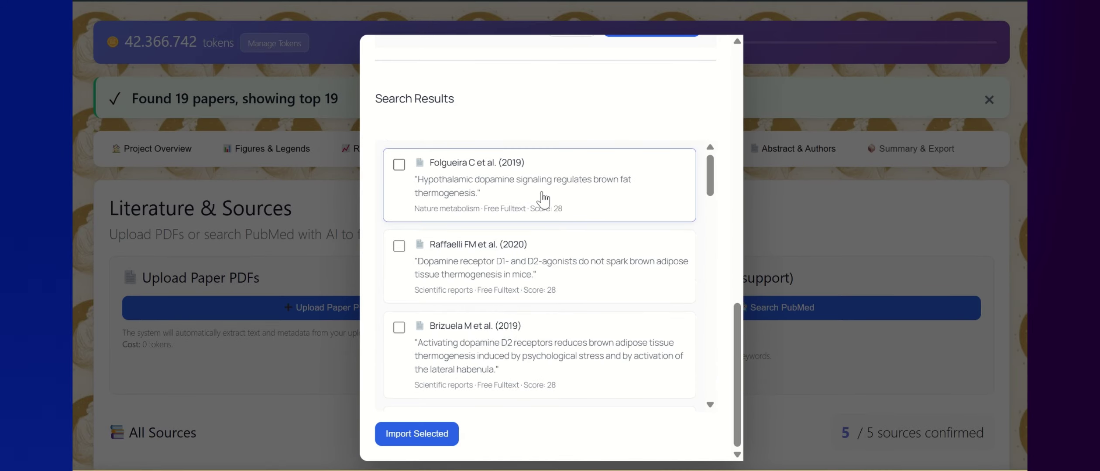
scroll(554, 282, down, 2)
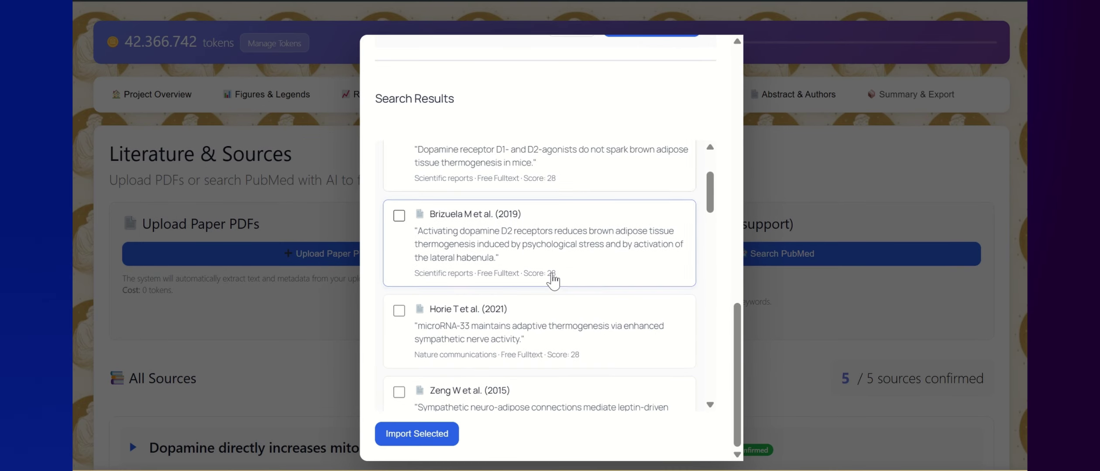
click(399, 216)
scroll(621, 282, down, 2)
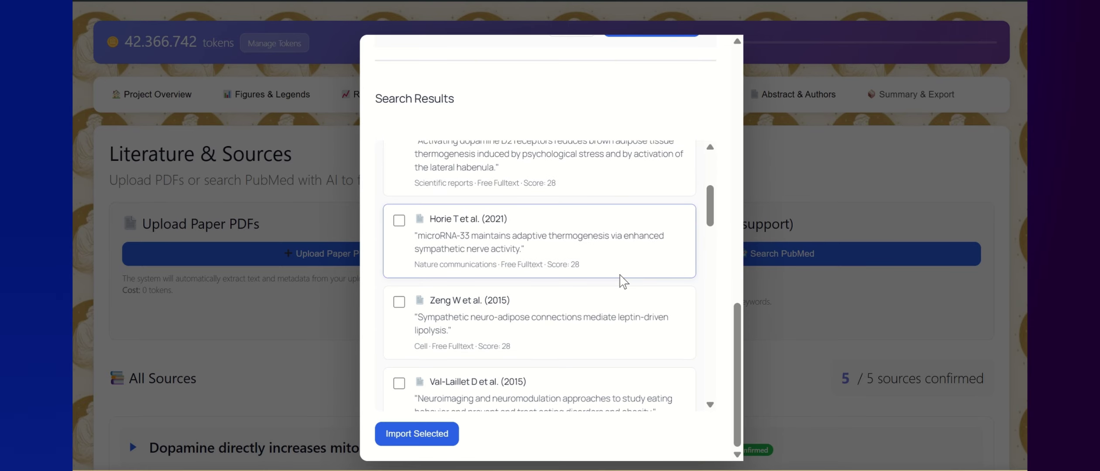
scroll(623, 282, down, 3)
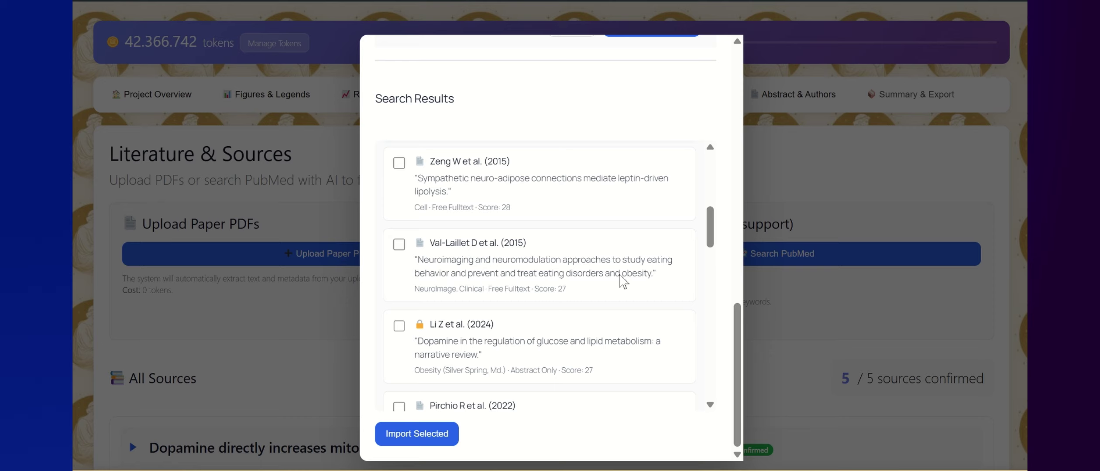
scroll(620, 283, down, 1)
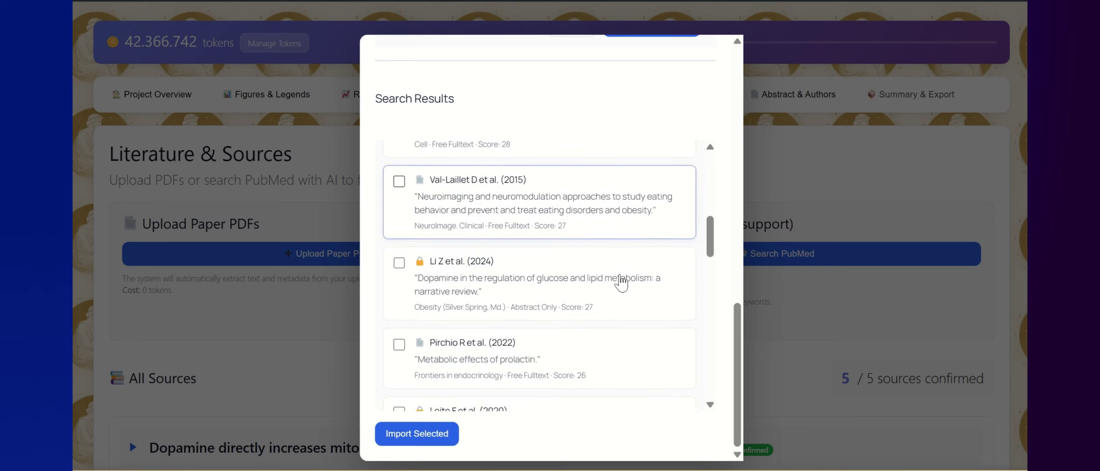
click(399, 261)
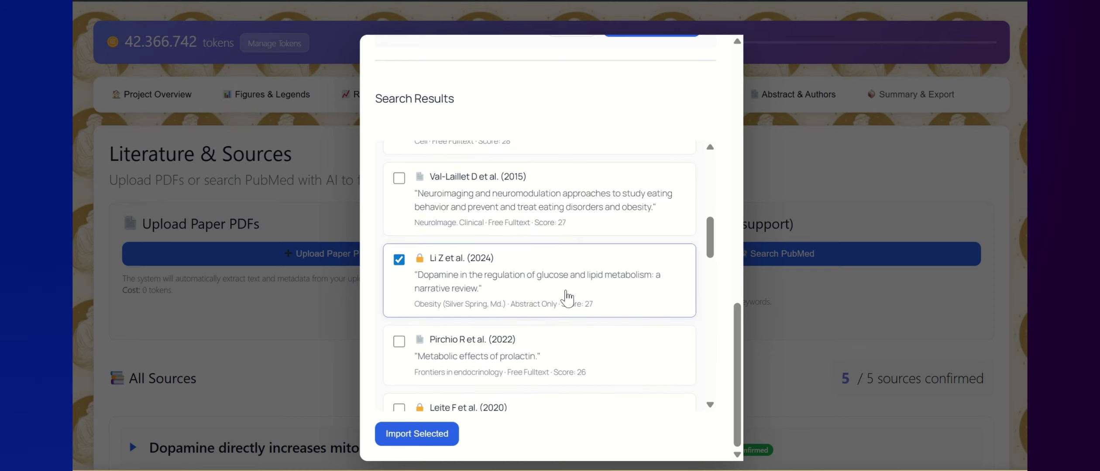
Select the results on dopamine receptor D1 signaling in white adipocytes and on dopaminergic and adrenergic receptors in 3T3-L1 browning.
scroll(563, 295, down, 2)
scroll(566, 298, down, 1)
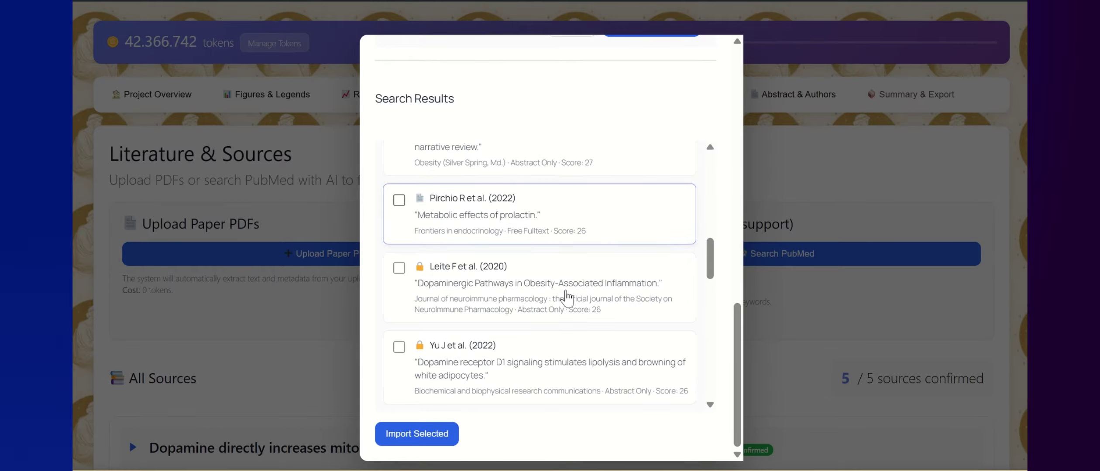
scroll(566, 298, down, 1)
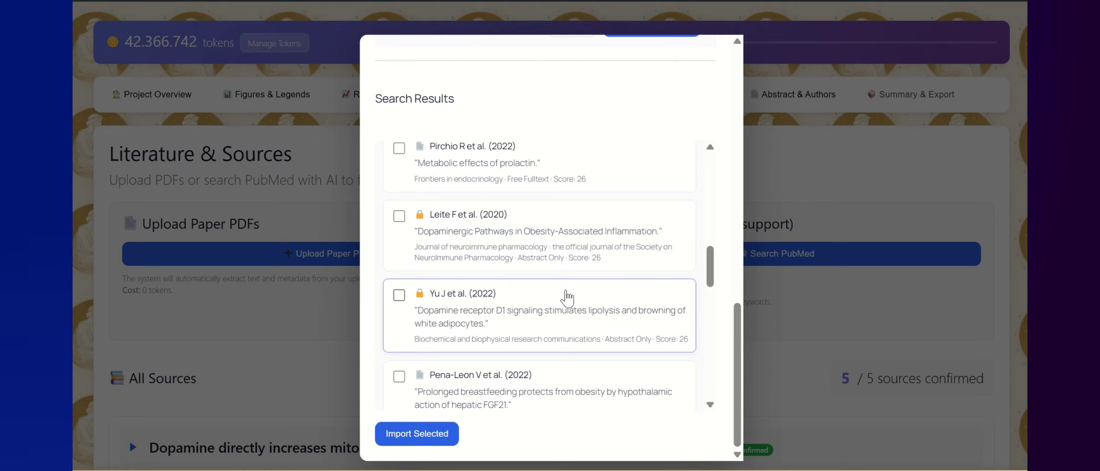
scroll(567, 298, down, 1)
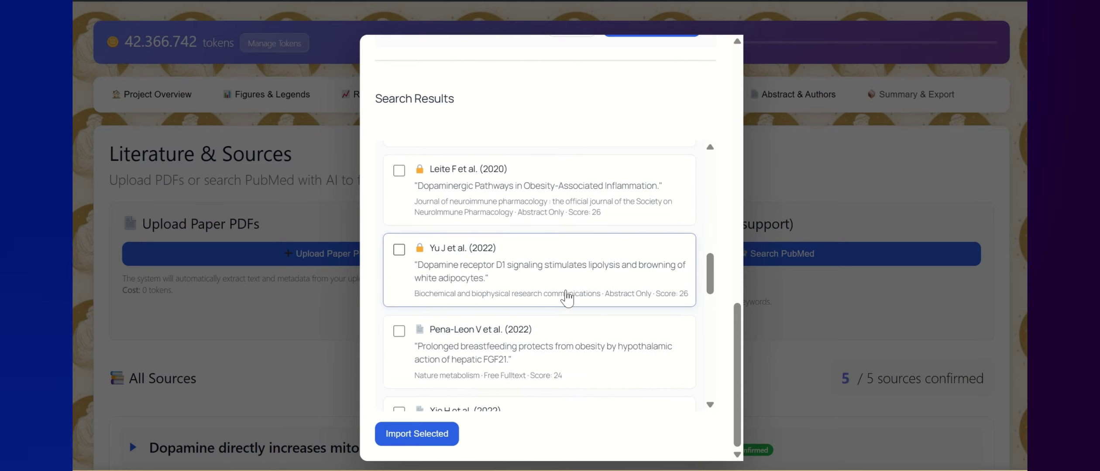
click(398, 251)
scroll(570, 343, down, 2)
scroll(571, 344, down, 1)
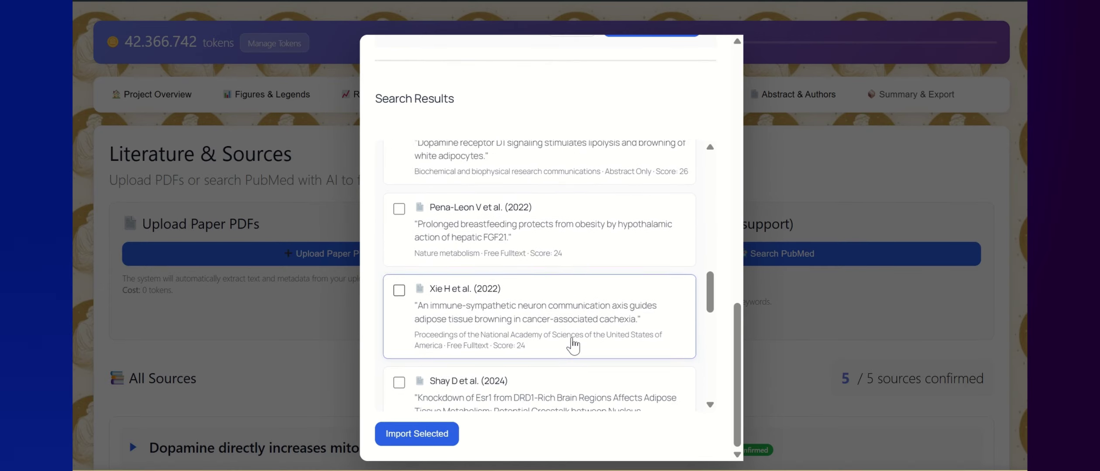
scroll(575, 344, down, 2)
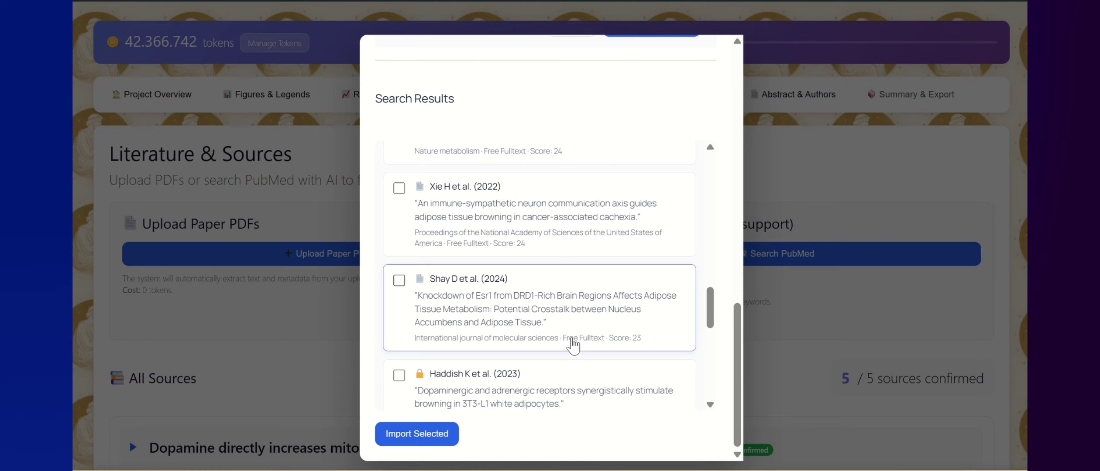
scroll(575, 345, down, 1)
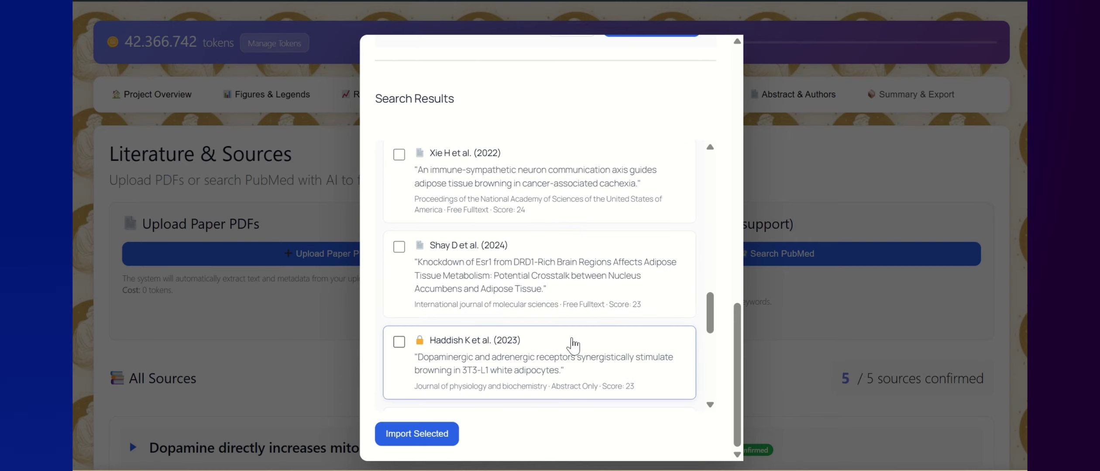
scroll(572, 344, down, 2)
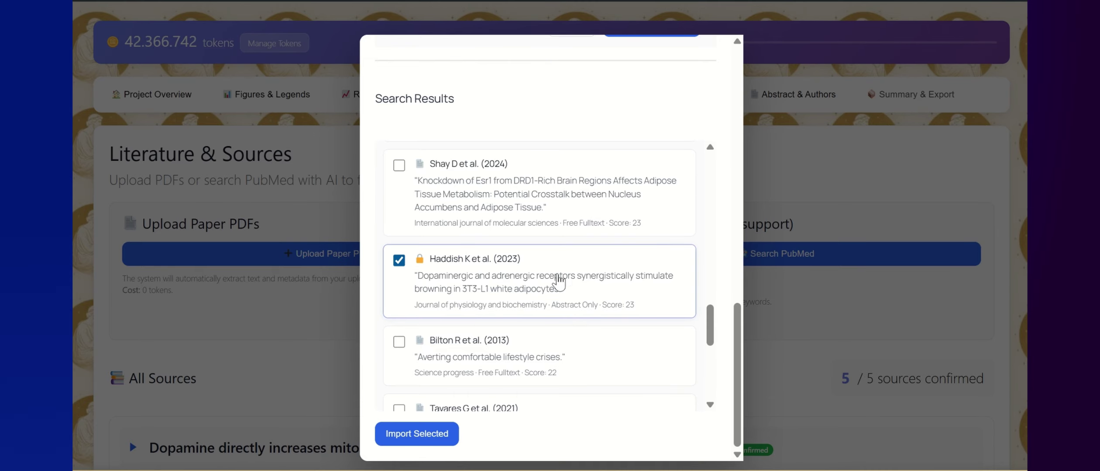
Select the papers on the D2 receptor agonist bromocriptine and on echinacoside inducing thermogenesis in beige adipocytes.
scroll(567, 307, down, 2)
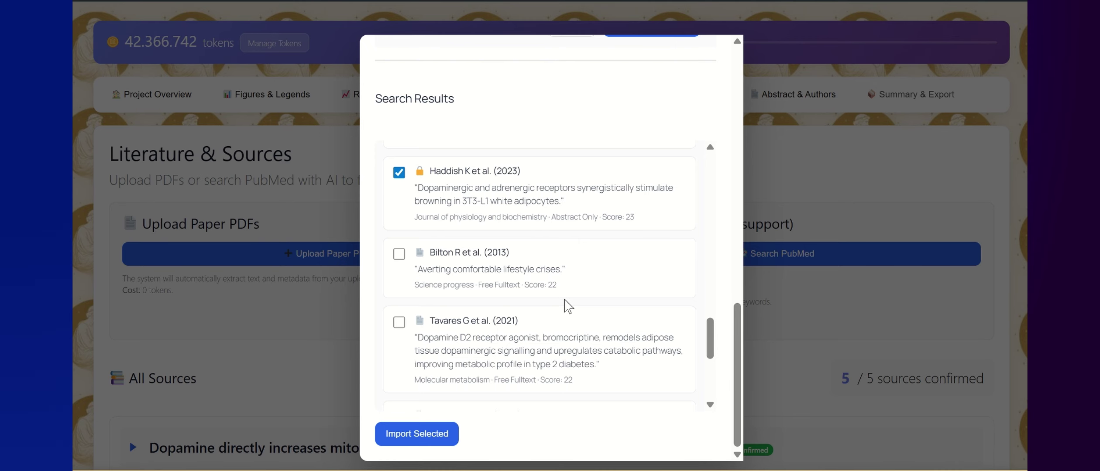
scroll(563, 303, down, 2)
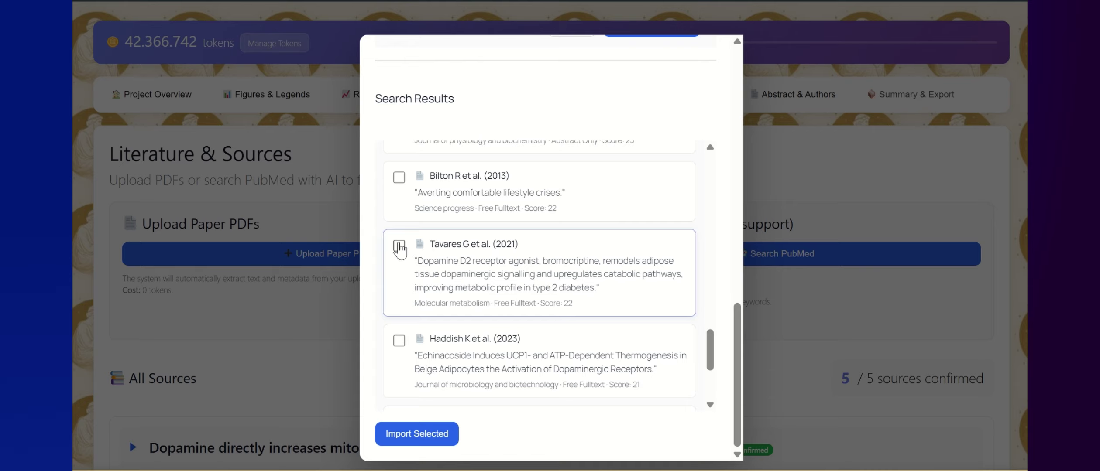
click(399, 245)
scroll(541, 312, down, 2)
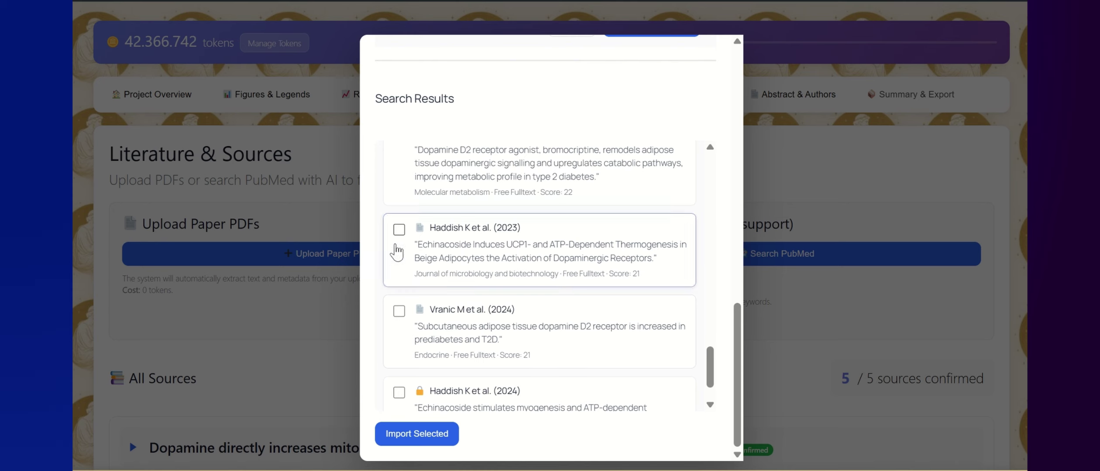
click(399, 231)
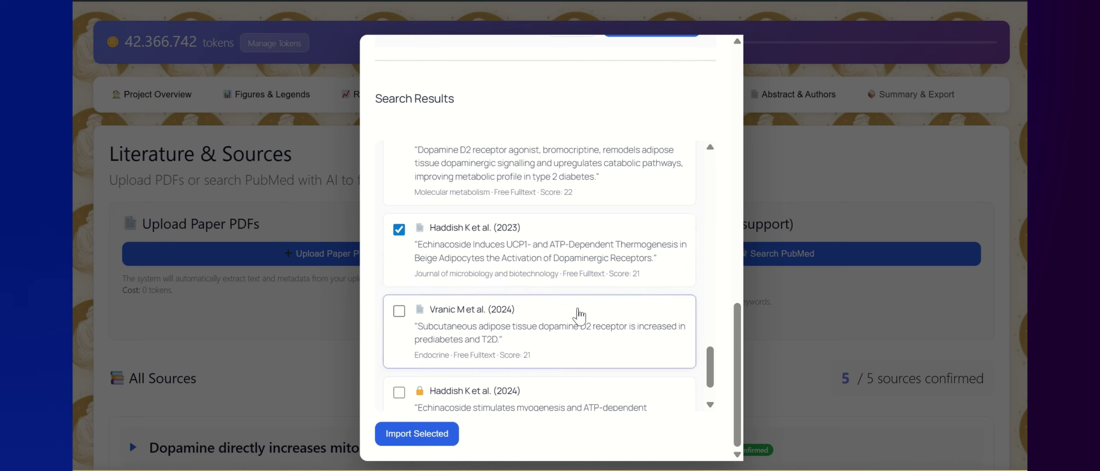
Add the subcutaneous adipose D2 receptor and echinacoside skeletal muscle papers to the selection and import all selected papers.
scroll(578, 313, down, 1)
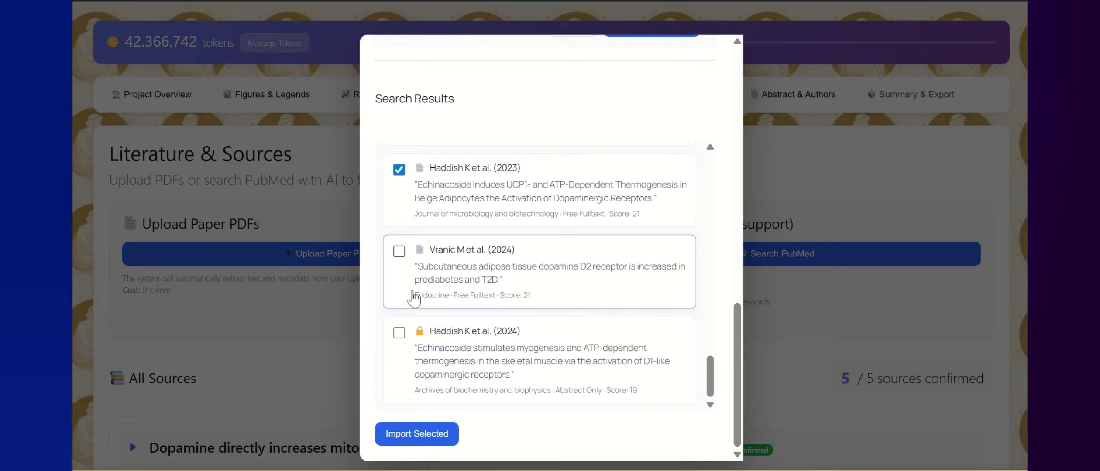
click(399, 253)
click(398, 334)
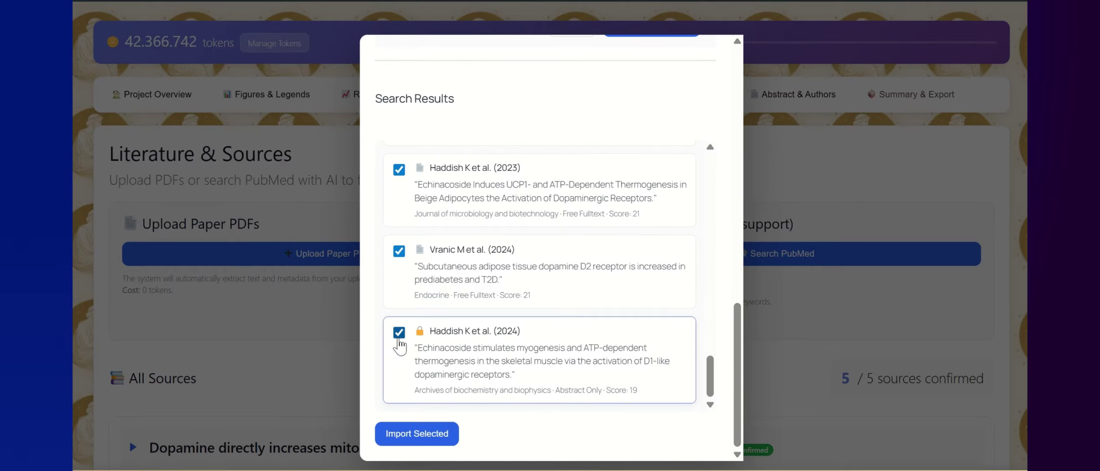
click(417, 434)
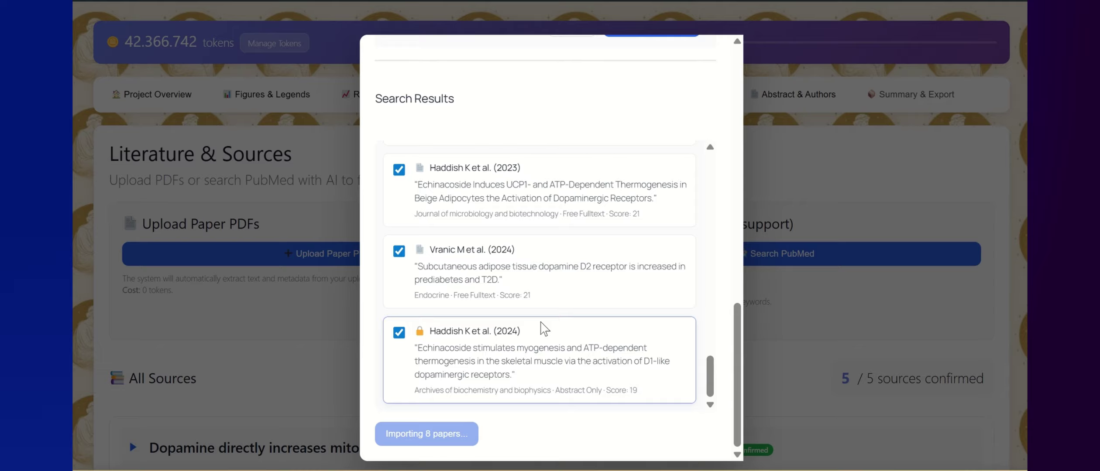
Expand the imported source on D2 receptors reducing brown adipose tissue thermogenesis and rate its Relevance 7.
scroll(541, 323, down, 5)
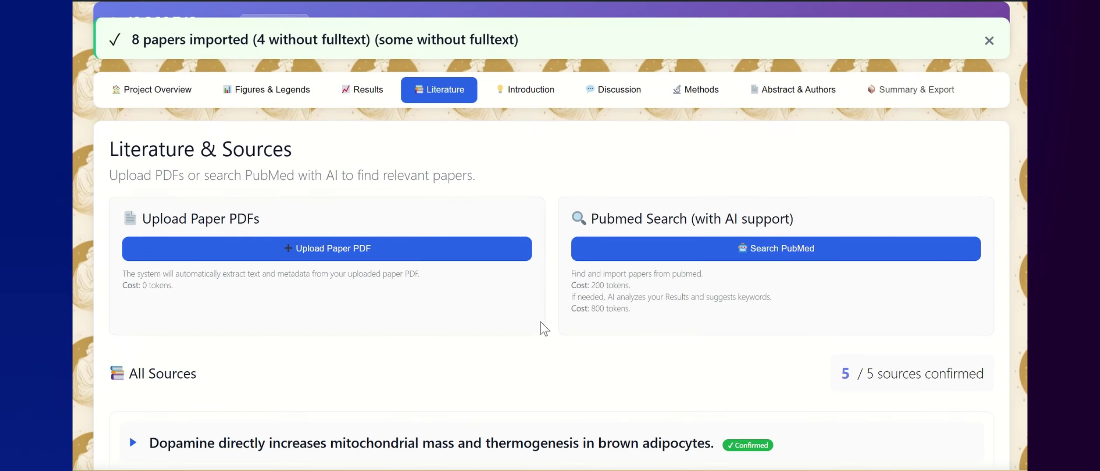
scroll(544, 330, down, 8)
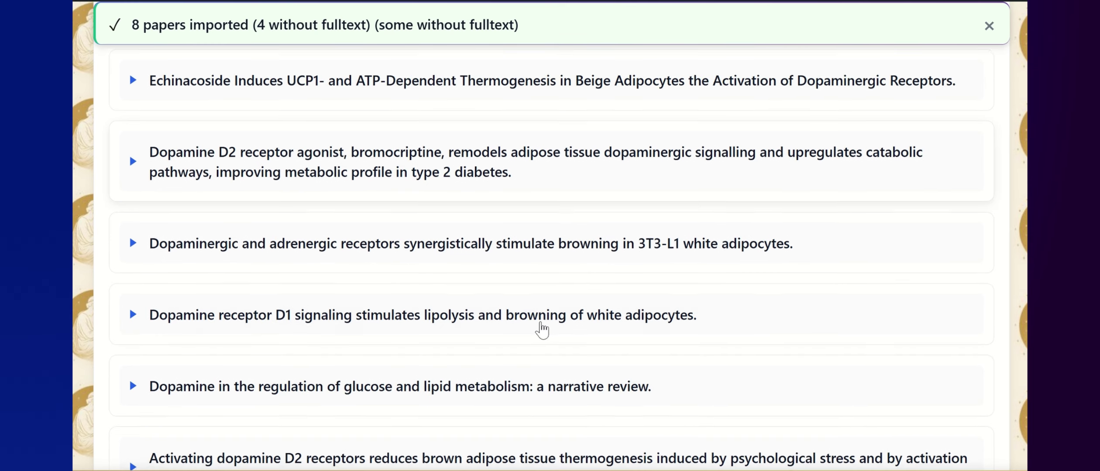
scroll(541, 330, down, 3)
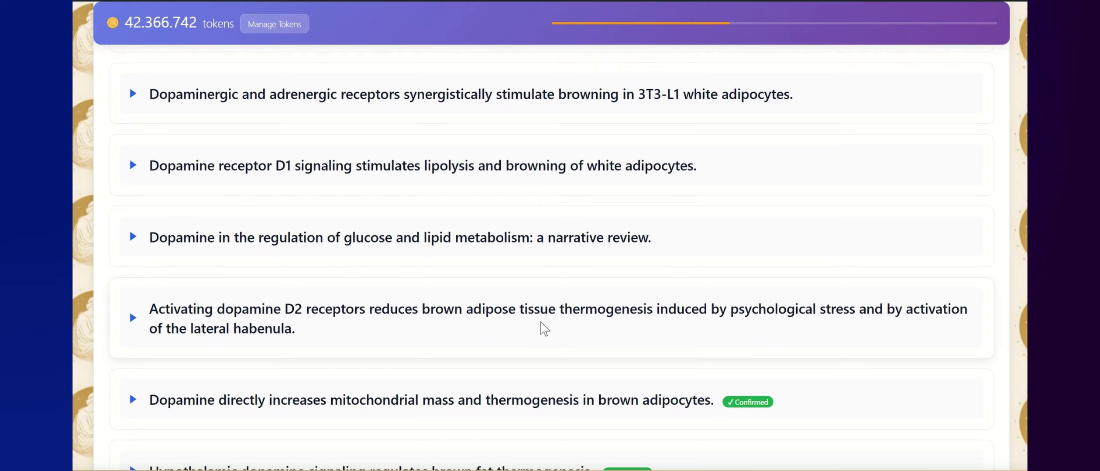
click(563, 244)
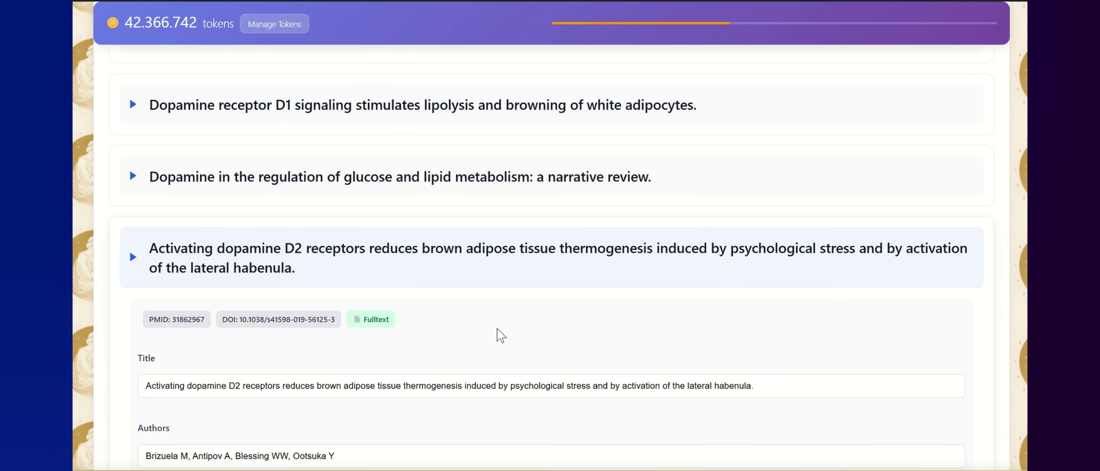
scroll(498, 334, down, 2)
scroll(499, 334, down, 5)
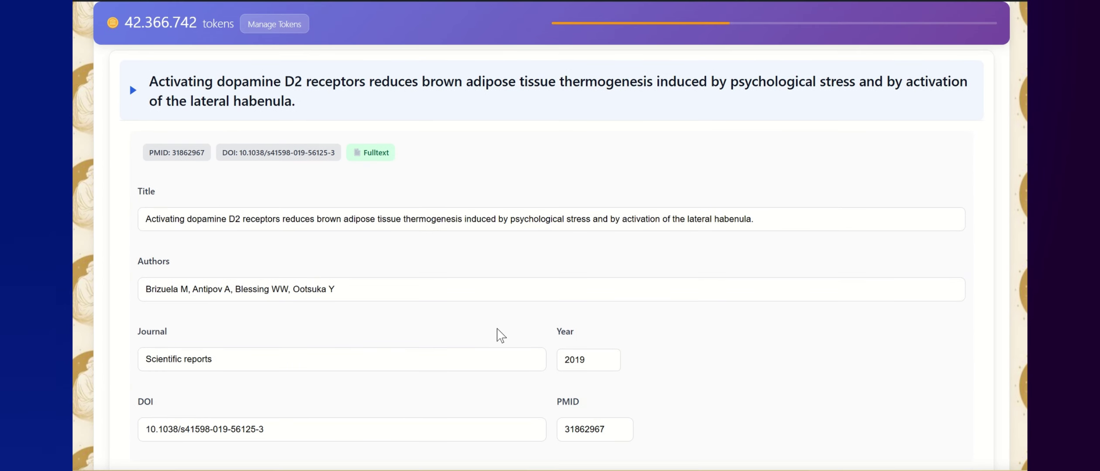
scroll(498, 329, down, 2)
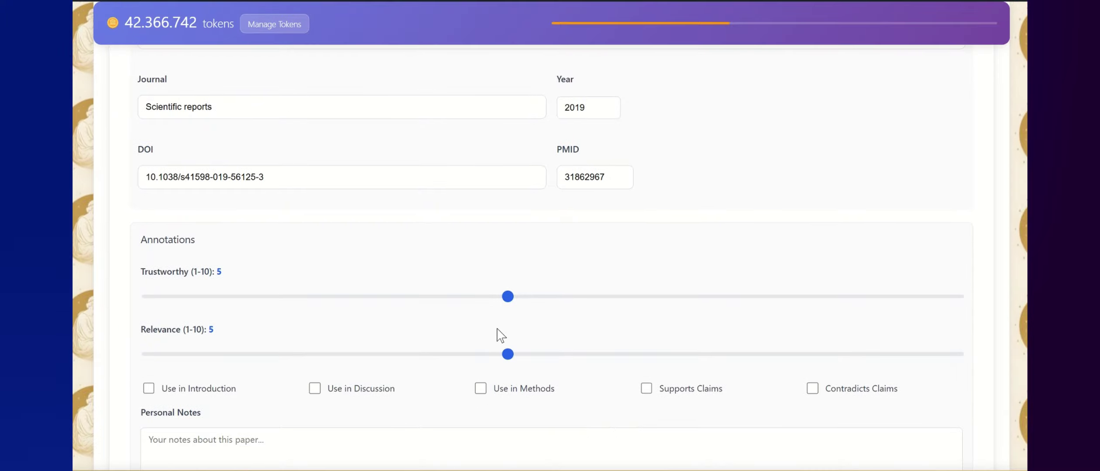
drag(506, 355, 659, 358)
Mark the D2 receptor thermogenesis source for use in the discussion and confirm it.
click(347, 385)
scroll(349, 388, down, 3)
click(204, 415)
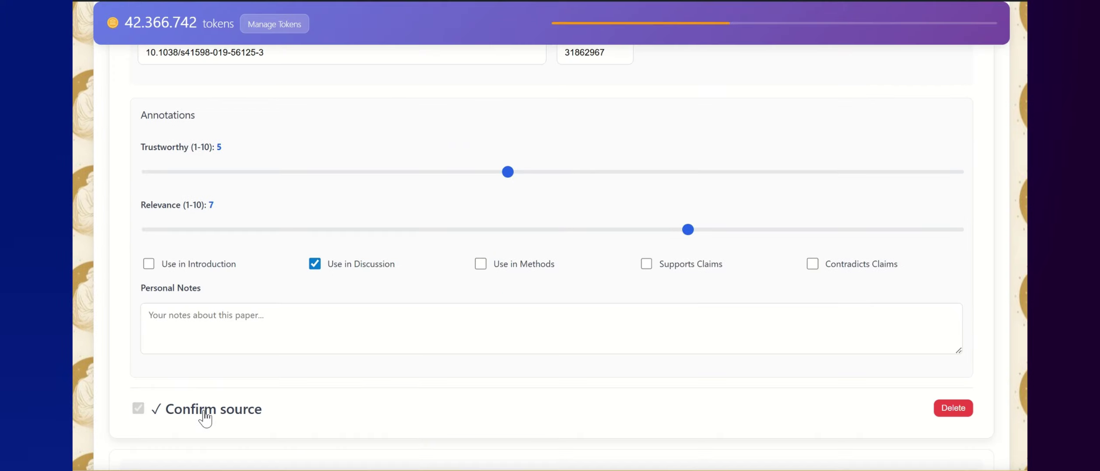
Expand the narrative review on dopamine in glucose and lipid metabolism and rate it Trustworthy 7 and Relevance 9.
scroll(276, 304, up, 10)
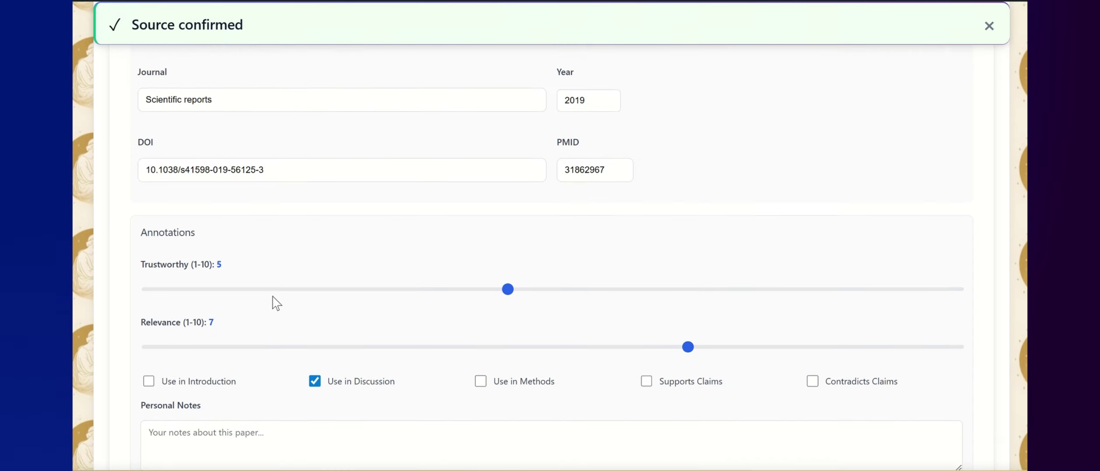
scroll(276, 303, up, 3)
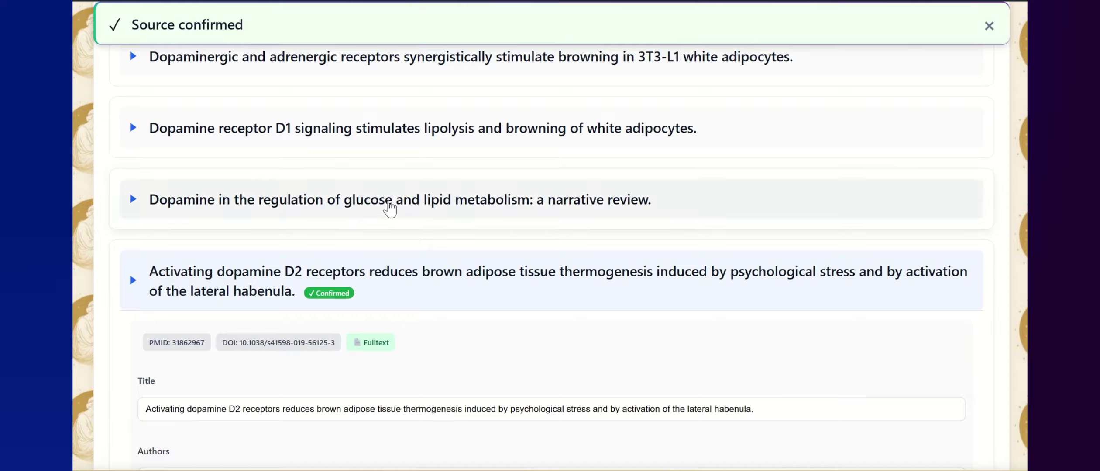
click(384, 202)
scroll(411, 279, down, 8)
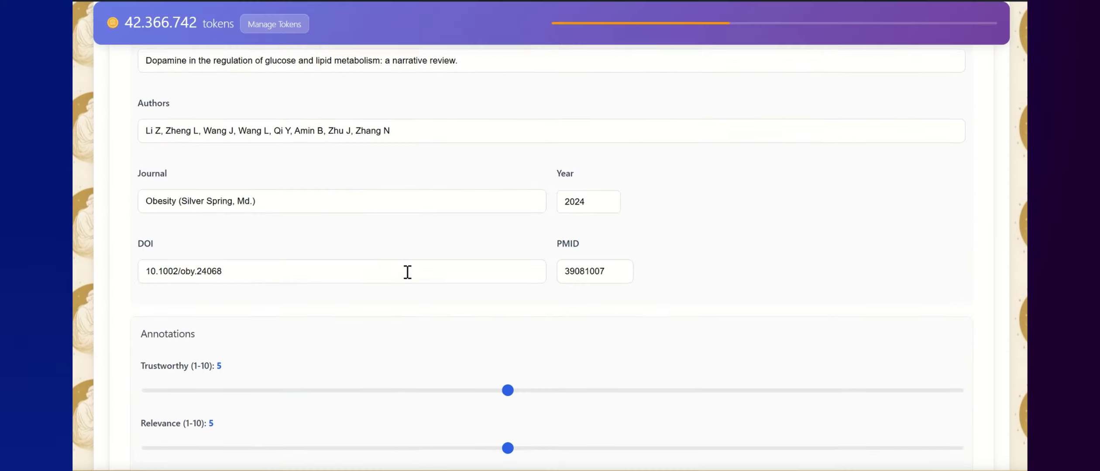
click(656, 296)
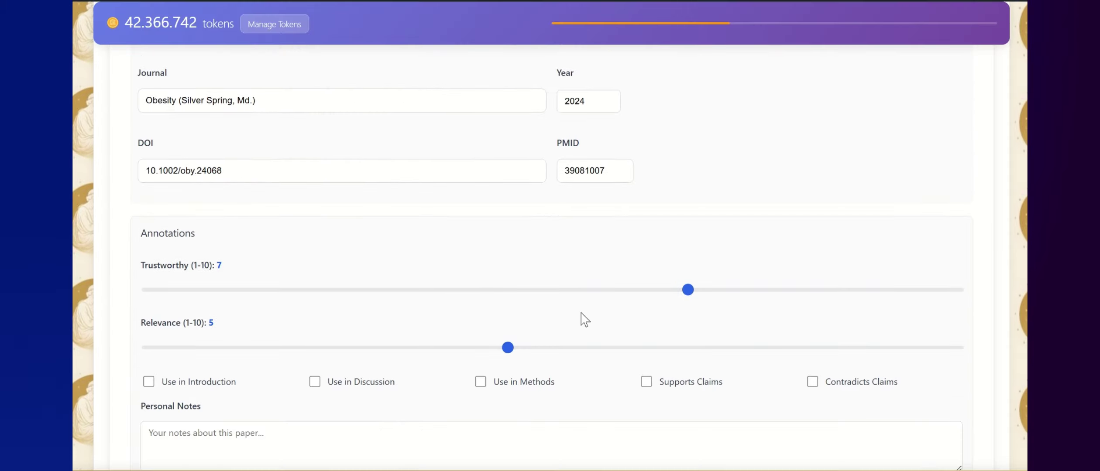
drag(512, 342, 831, 344)
Mark the glucose and lipid metabolism review for use in the introduction and confirm the source.
click(229, 378)
scroll(225, 382, down, 2)
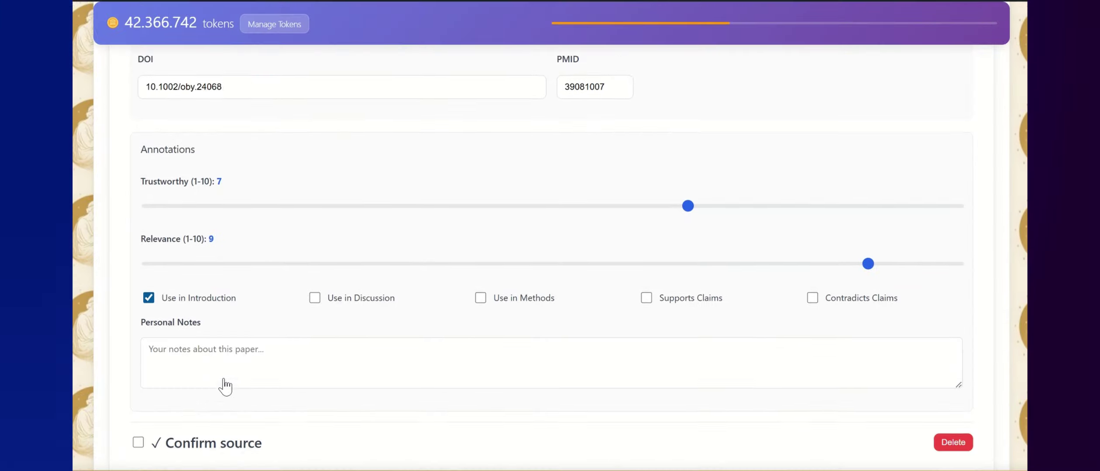
click(165, 434)
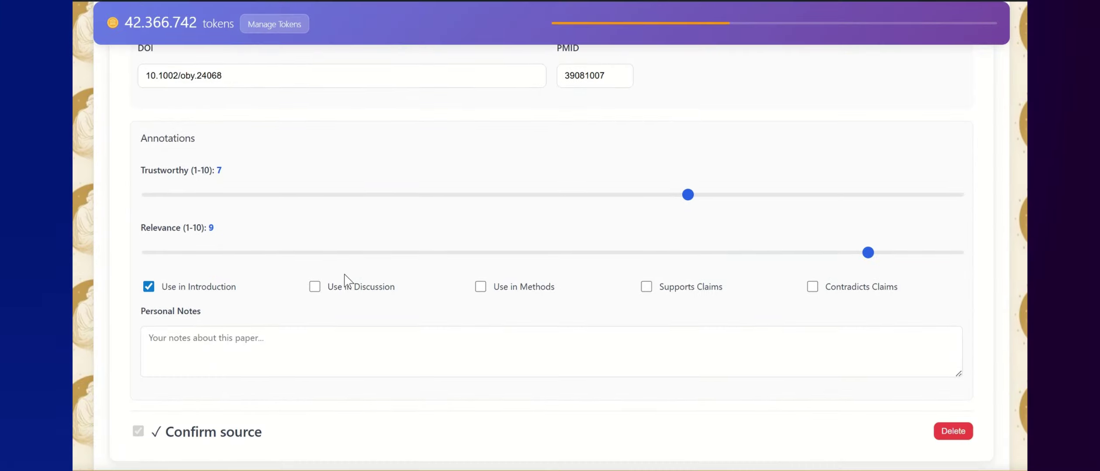
Annotate the dopamine receptor D1 lipolysis and browning source with Relevance 8, Use in Discussion and Contradicts Claims, and confirm it.
scroll(471, 182, up, 10)
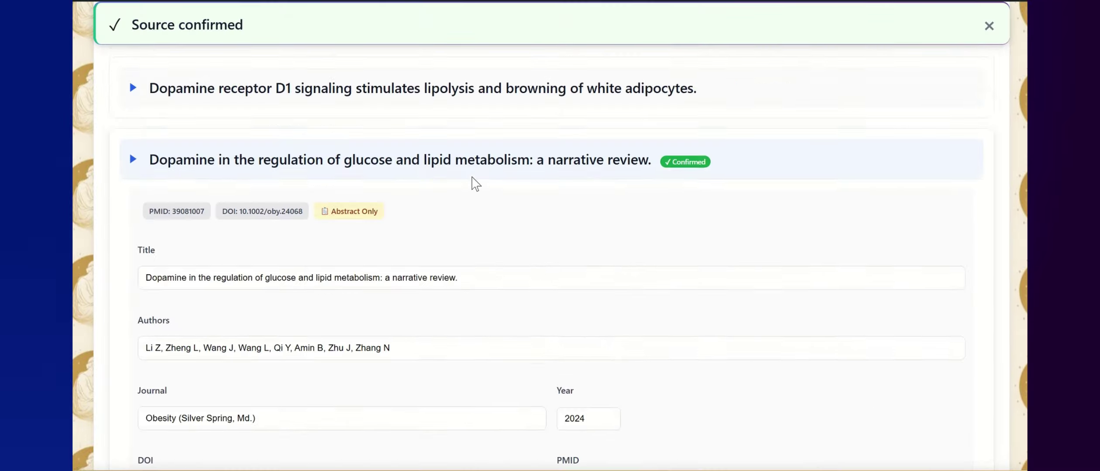
click(467, 212)
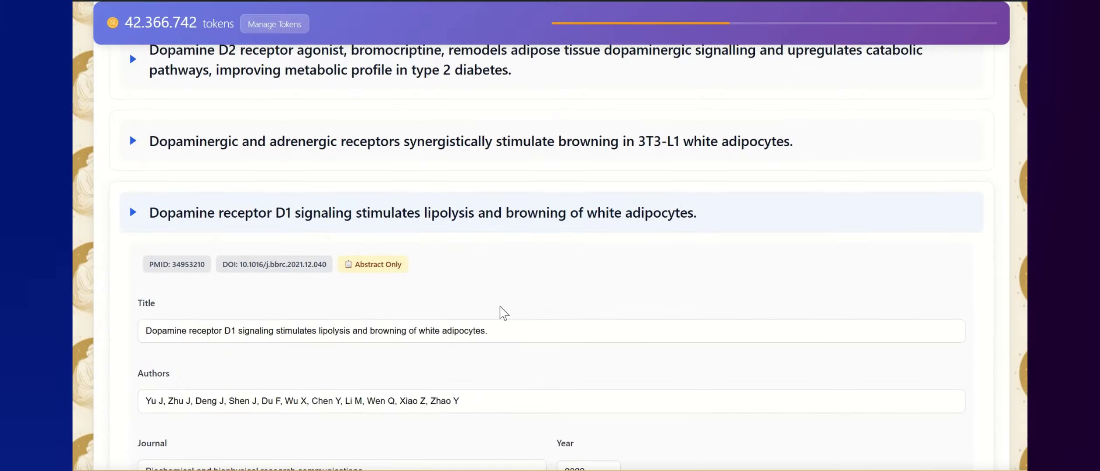
scroll(504, 312, down, 3)
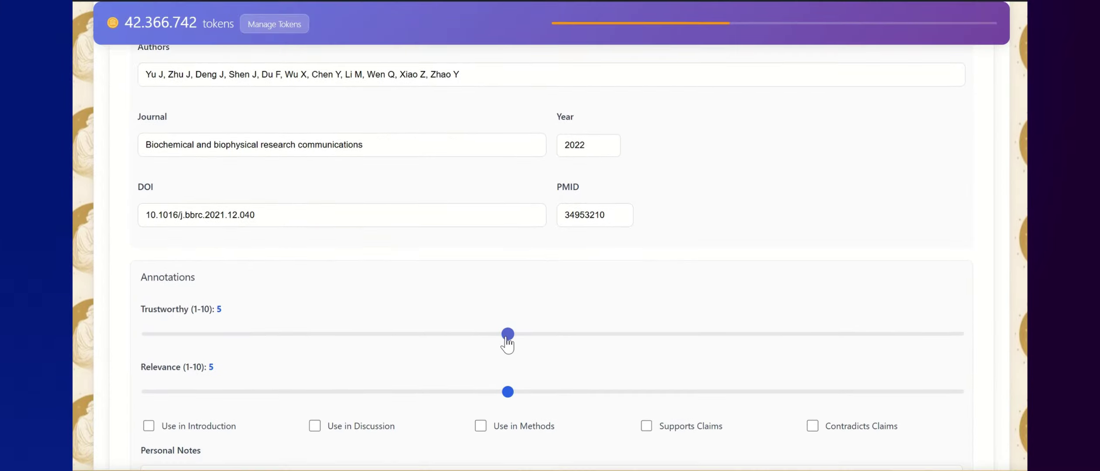
drag(508, 393, 777, 404)
click(352, 430)
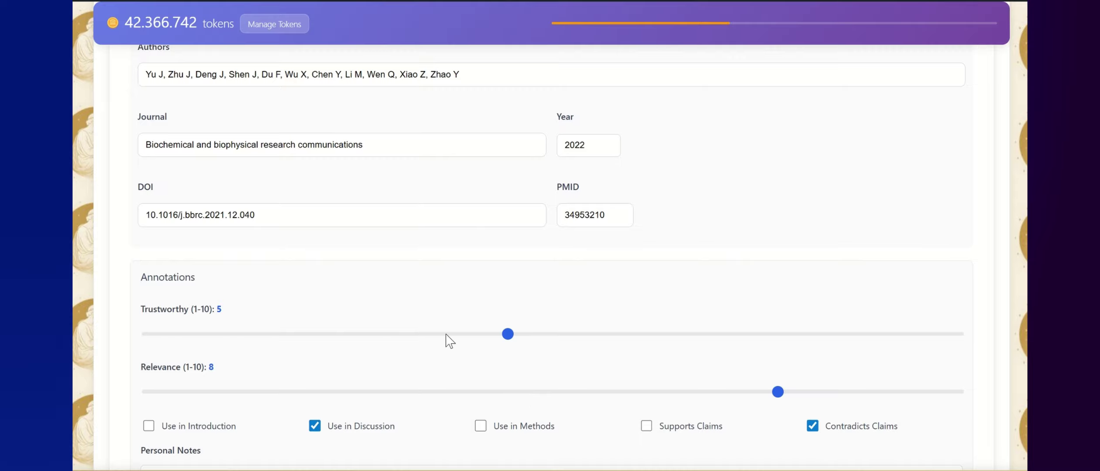
scroll(446, 339, down, 3)
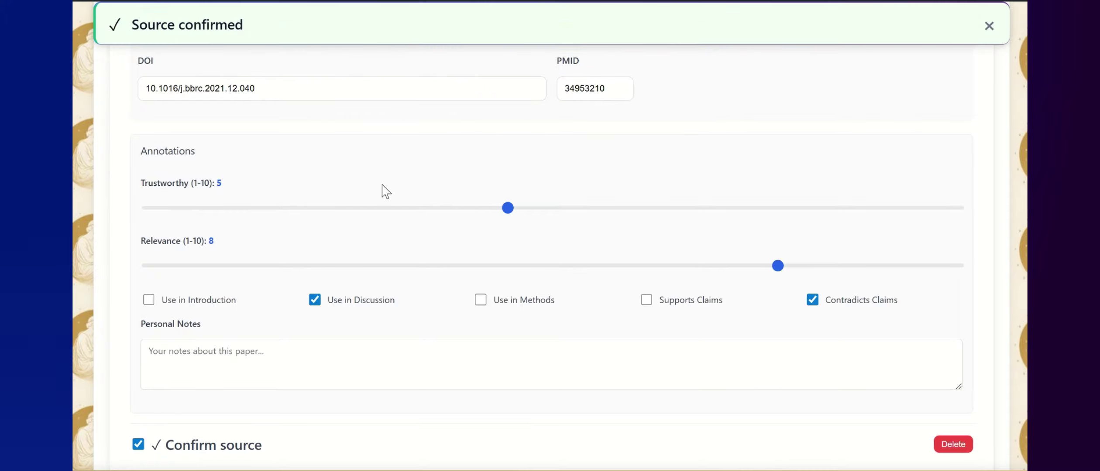
Expand the source on dopaminergic and adrenergic receptors in 3T3-L1 white adipocytes and rate its Relevance 9.
scroll(383, 186, up, 7)
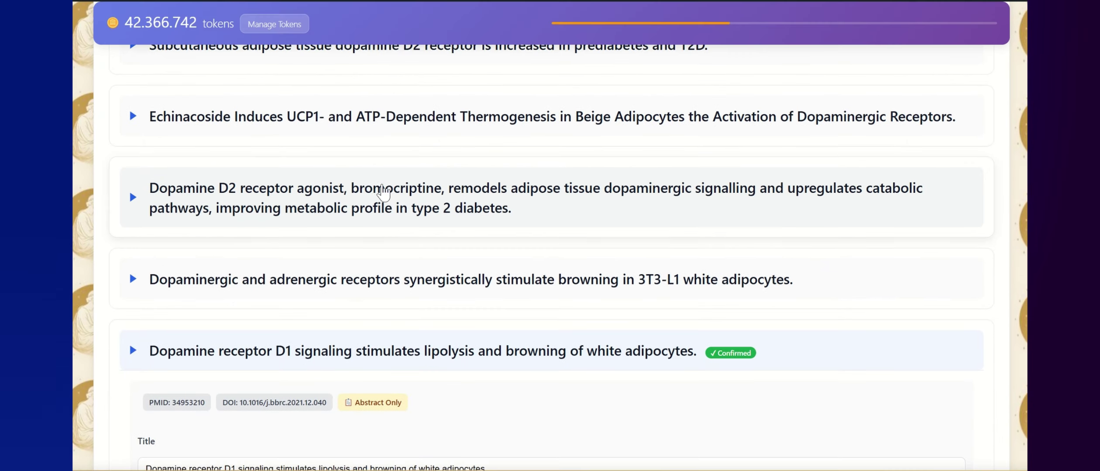
click(448, 288)
scroll(502, 378, down, 4)
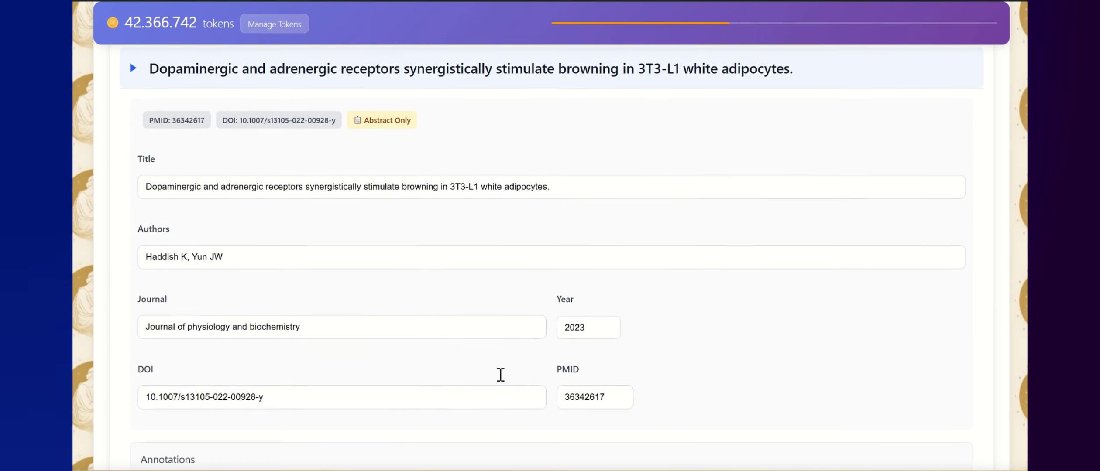
scroll(502, 378, down, 4)
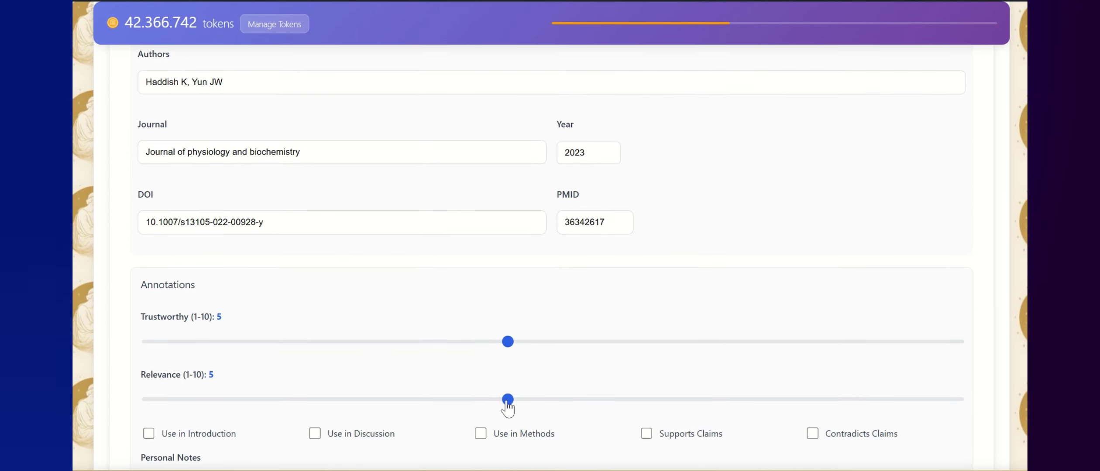
drag(508, 402, 830, 412)
Mark the 3T3-L1 browning source for use in the discussion and as contradicting claims, and confirm it.
click(334, 434)
scroll(379, 338, down, 4)
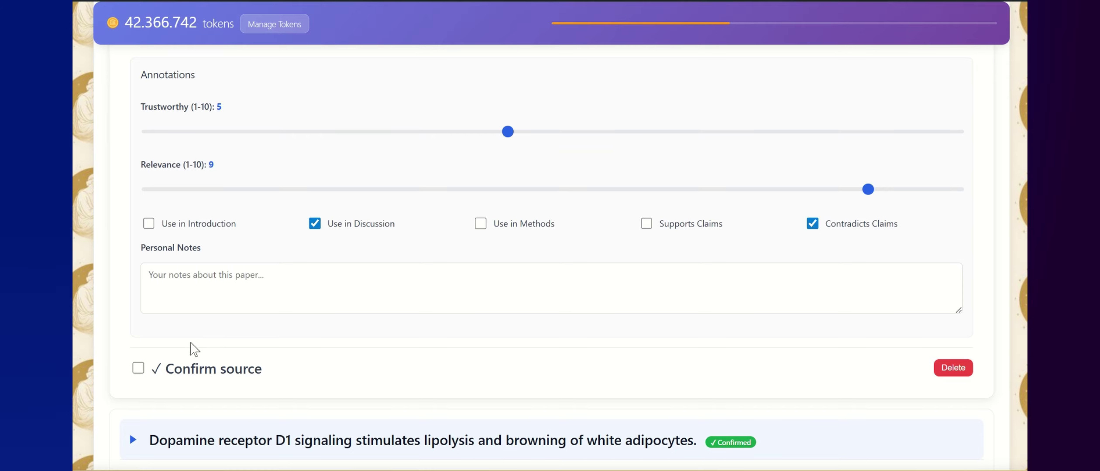
click(190, 371)
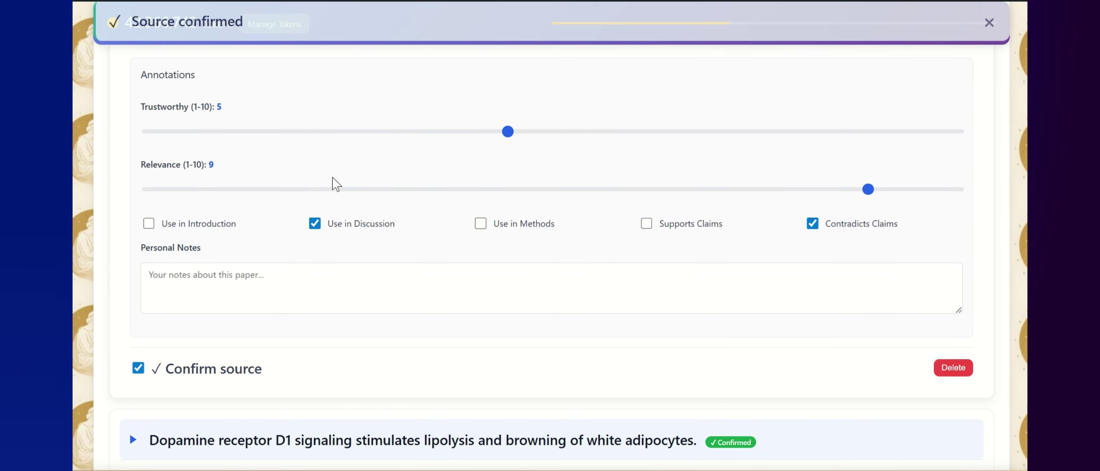
Expand the source on the dopamine D2 receptor agonist bromocriptine and rate it Trustworthy 7.
scroll(334, 183, up, 4)
scroll(336, 183, up, 10)
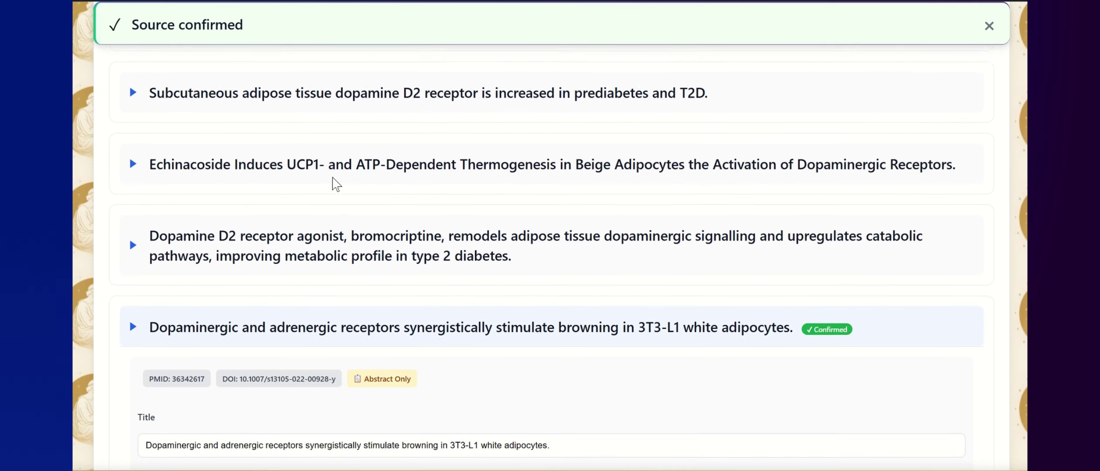
click(441, 292)
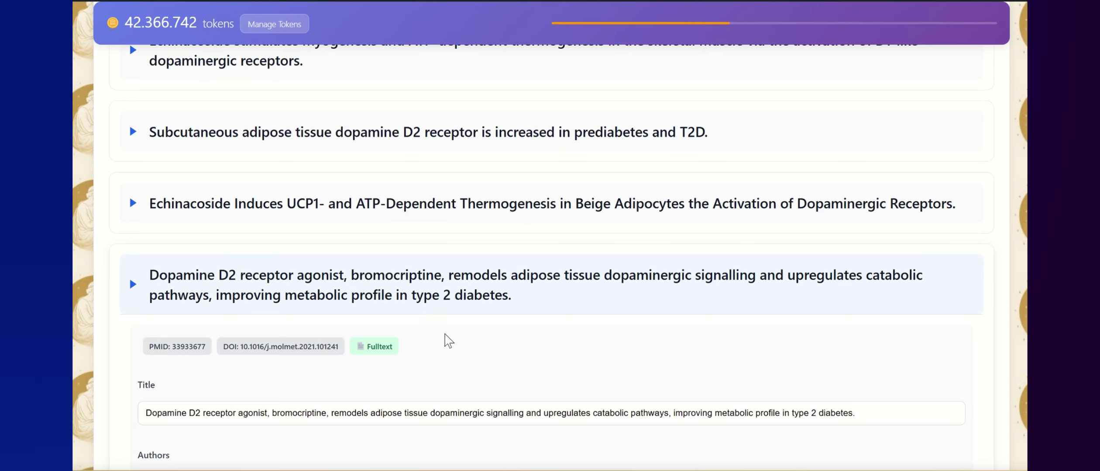
scroll(445, 342, down, 8)
scroll(446, 339, down, 2)
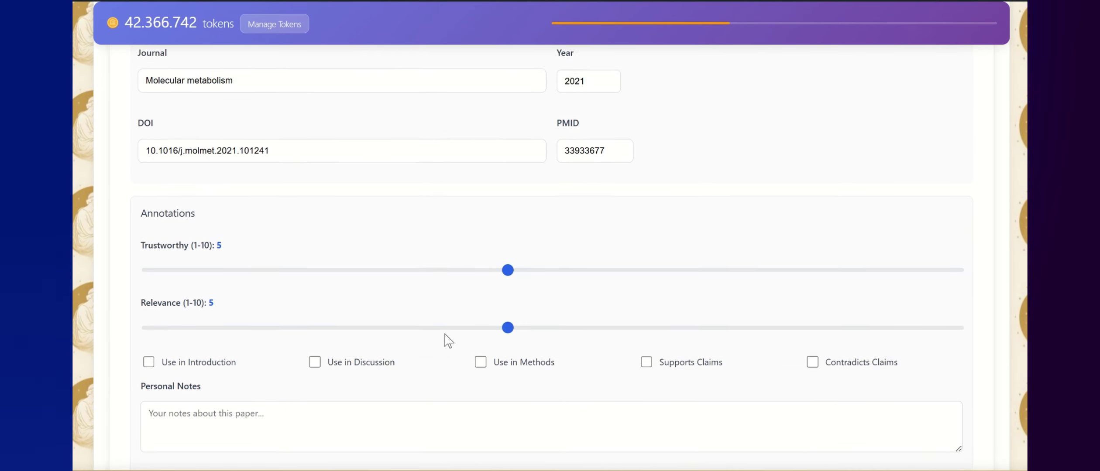
drag(511, 263, 688, 264)
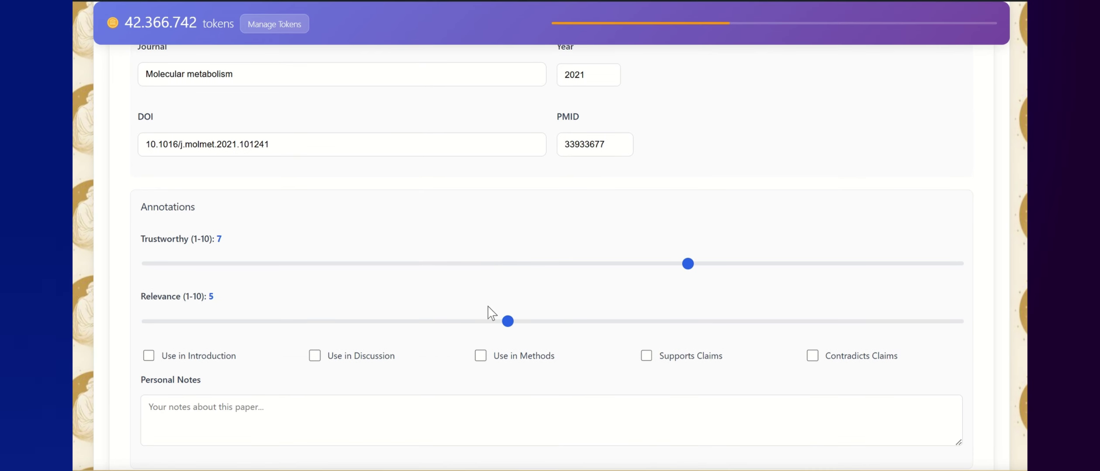
Annotate the bromocriptine source with Relevance 8 and Use in Discussion, and confirm it.
drag(505, 323, 768, 312)
scroll(314, 361, down, 2)
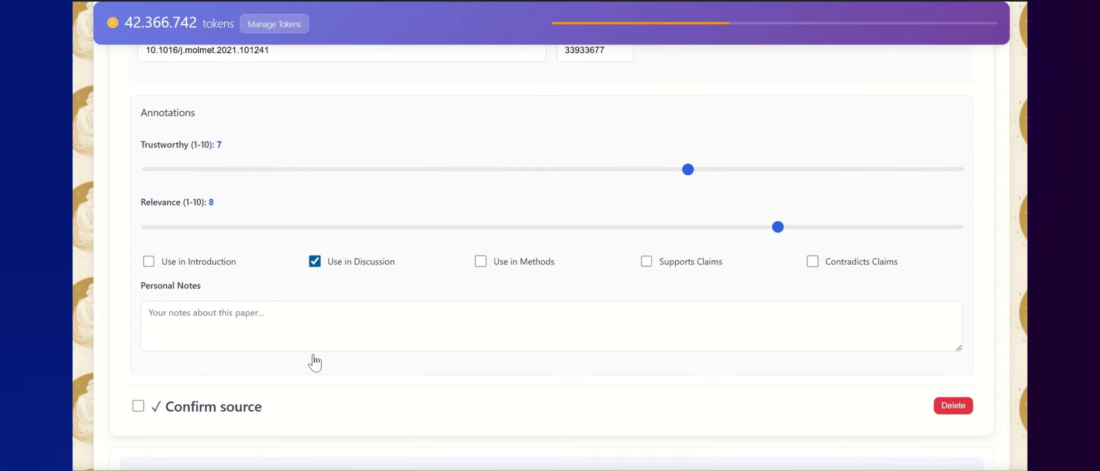
click(230, 386)
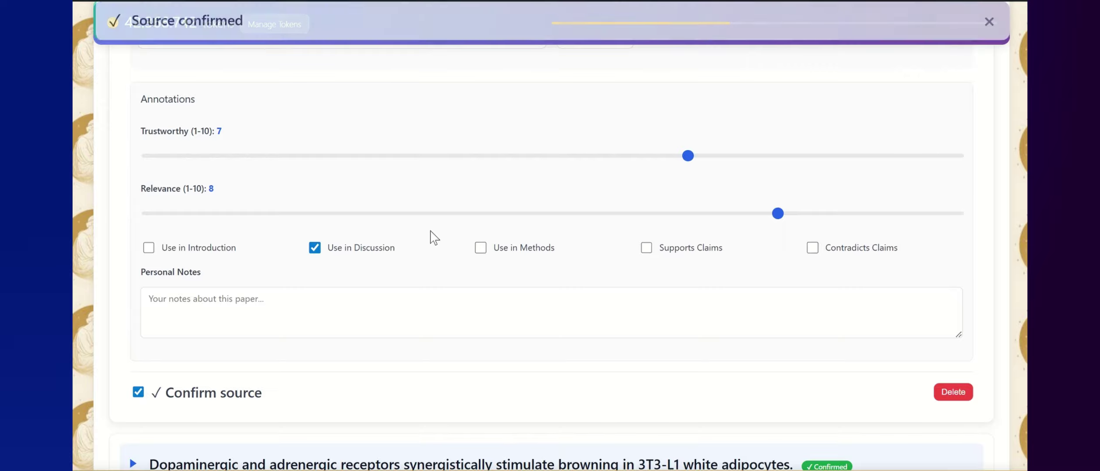
Expand the source on echinacoside inducing thermogenesis in beige adipocytes and rate its Relevance 7.
scroll(433, 236, up, 12)
scroll(430, 235, up, 3)
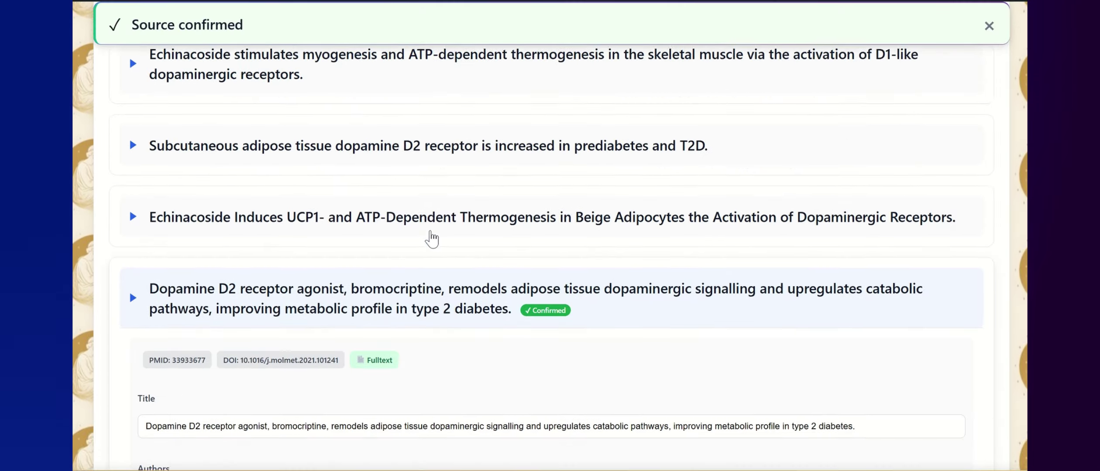
click(432, 265)
scroll(467, 354, down, 5)
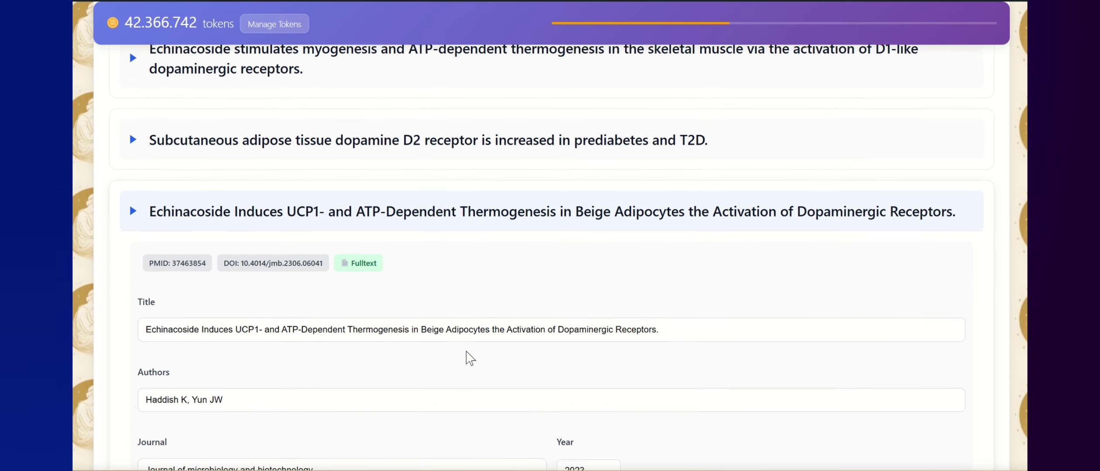
scroll(467, 352, down, 3)
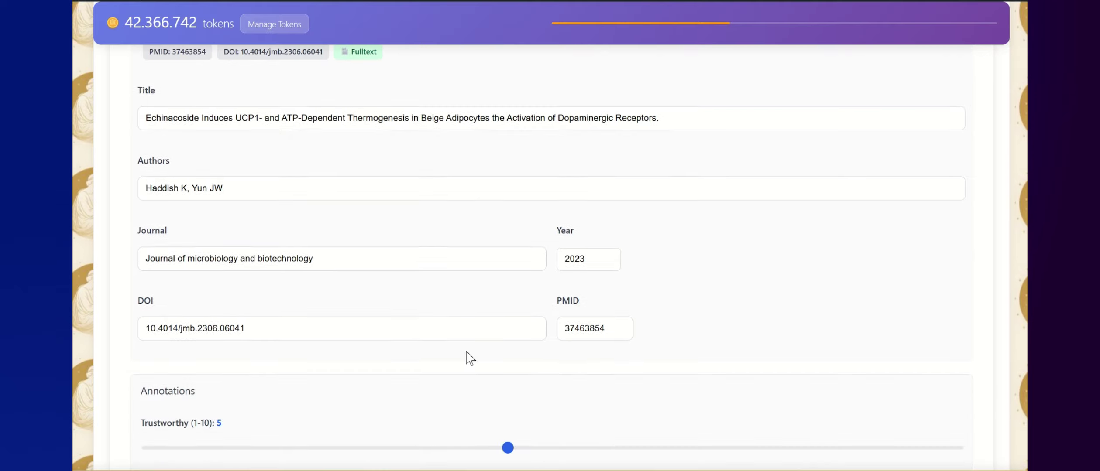
scroll(467, 357, down, 1)
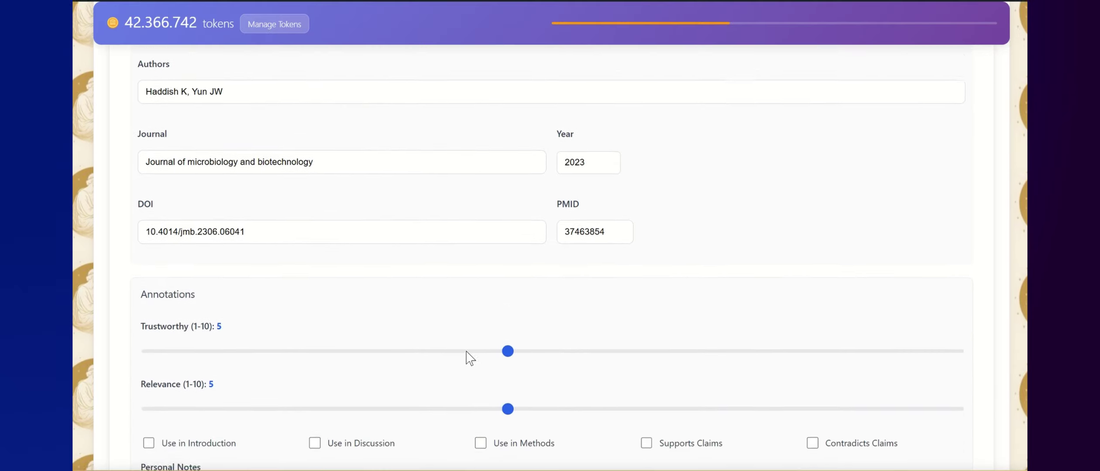
drag(506, 421, 688, 420)
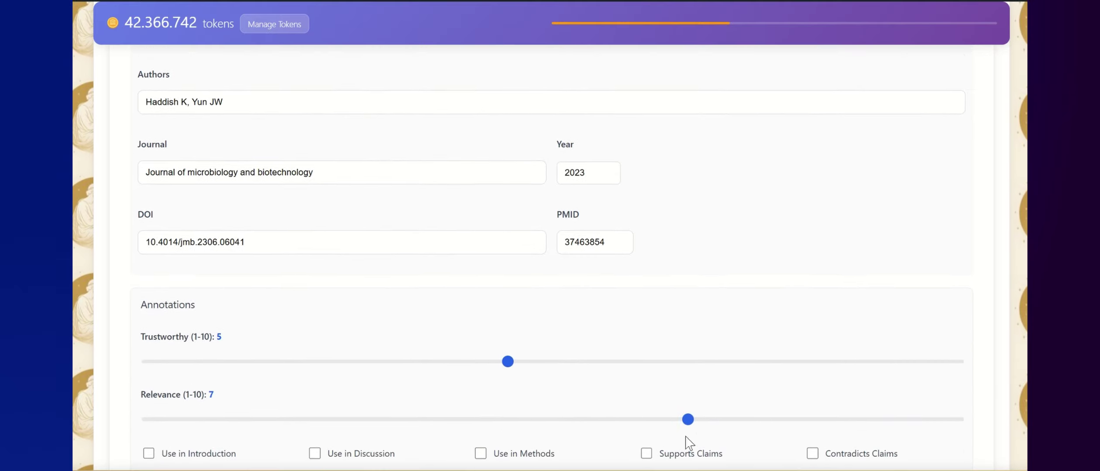
scroll(718, 253, up, 1)
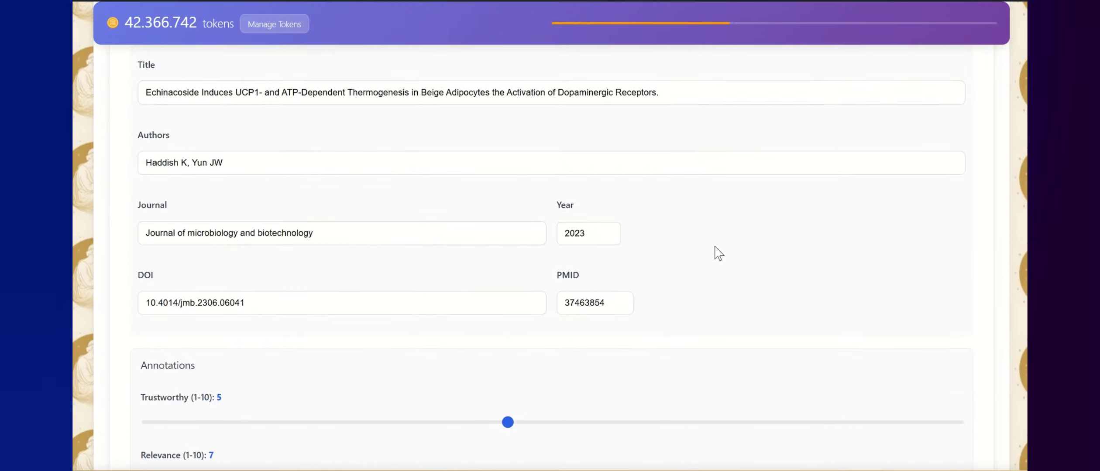
scroll(718, 253, down, 2)
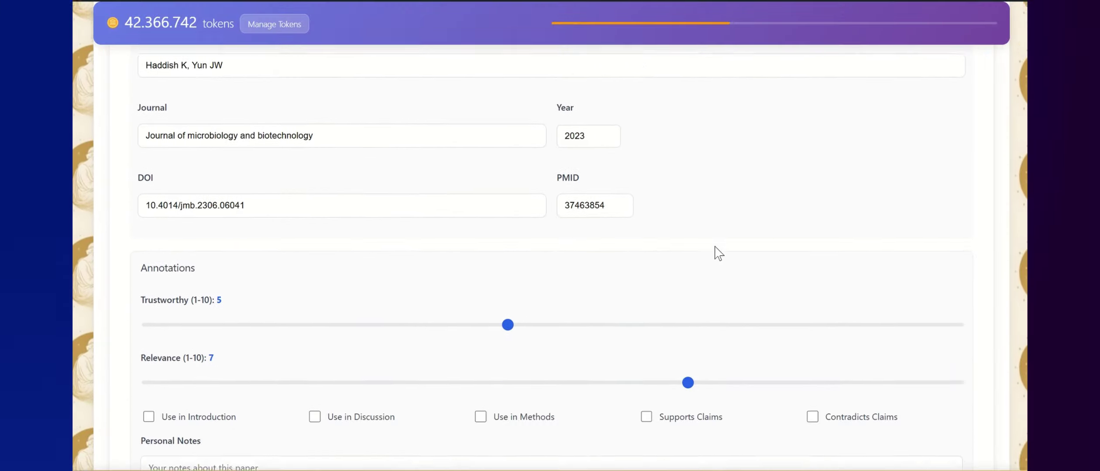
Mark the echinacoside beige adipocyte source as contradicting claims and for use in the discussion, and confirm it.
click(812, 389)
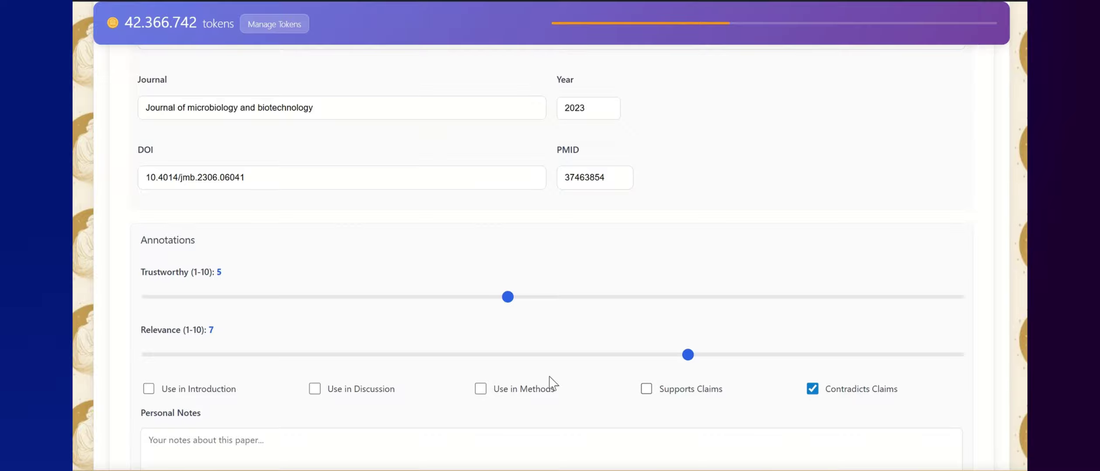
scroll(349, 393, down, 3)
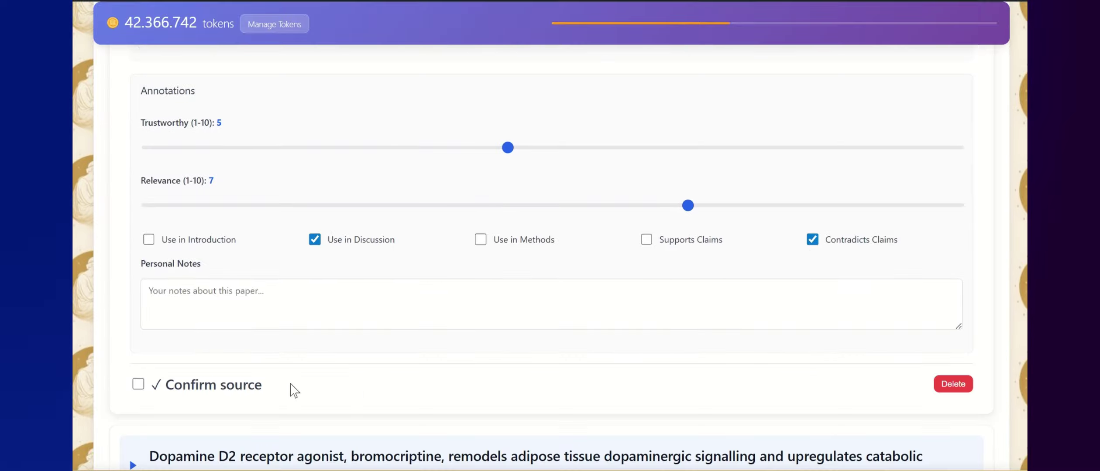
click(249, 393)
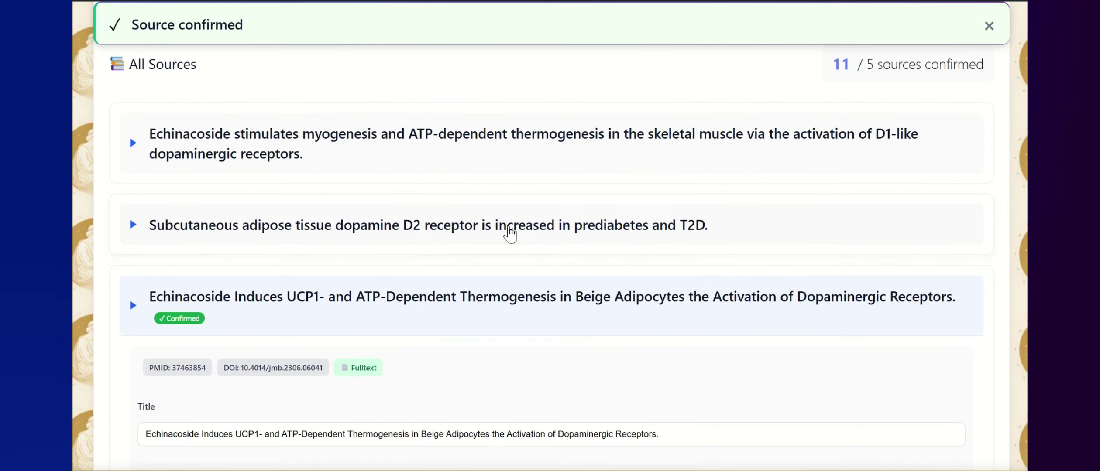
Annotate the subcutaneous adipose tissue D2 receptor source with Use in Discussion and Relevance 8, and confirm it.
click(508, 233)
scroll(506, 349, down, 10)
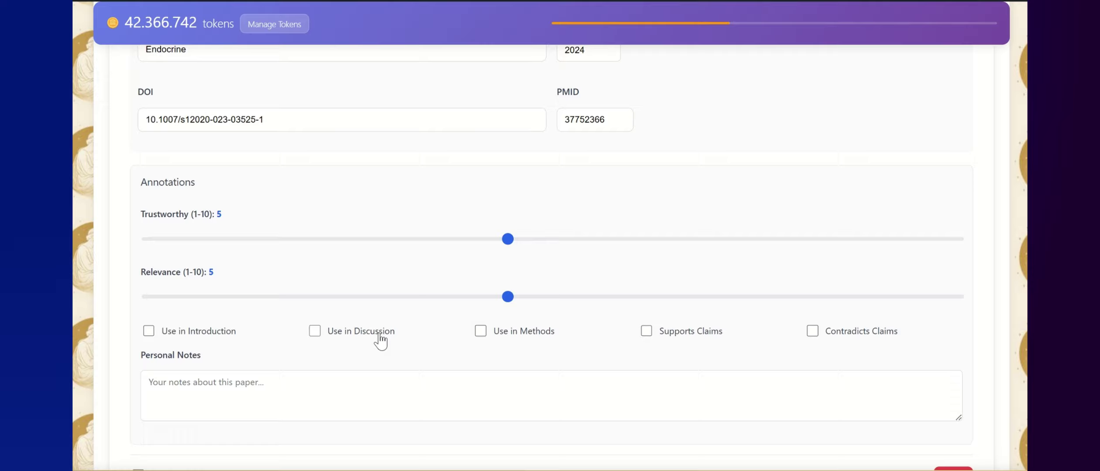
click(379, 337)
drag(507, 297, 797, 317)
scroll(238, 392, down, 1)
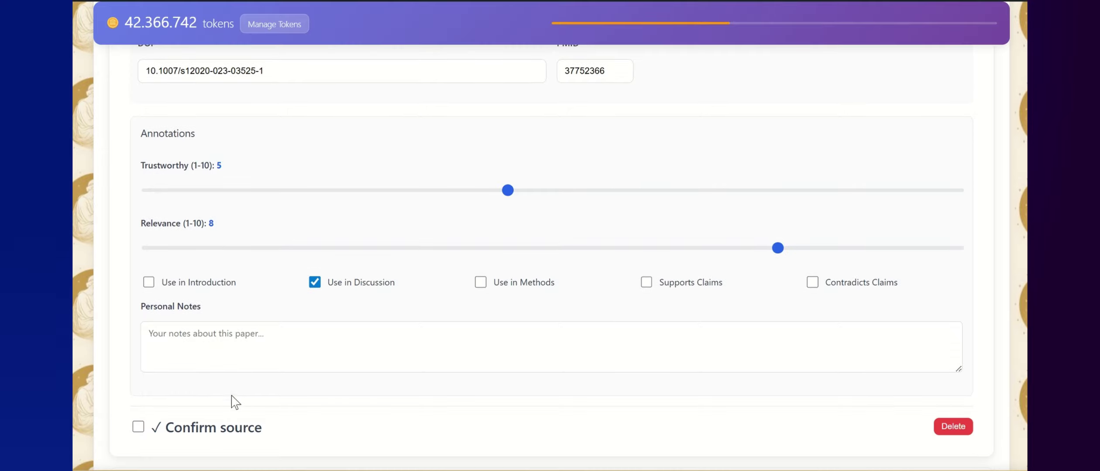
click(196, 436)
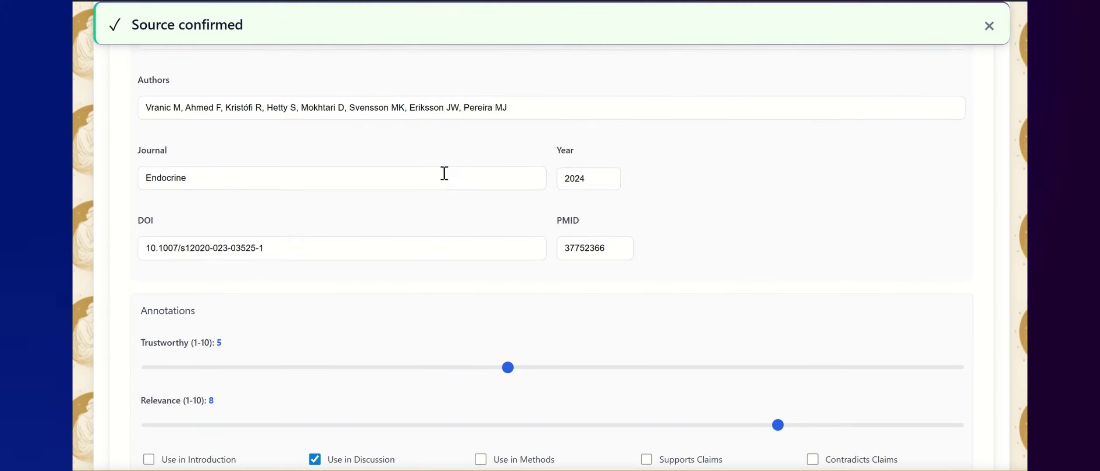
Annotate the echinacoside skeletal muscle source with Relevance 8, Contradicts Claims and Use in Discussion, and confirm it.
scroll(444, 177, up, 7)
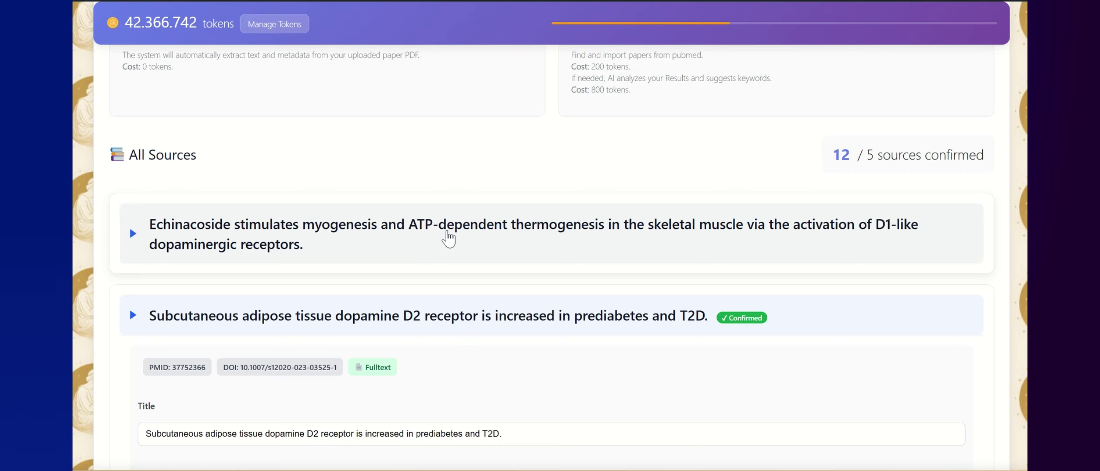
click(449, 238)
scroll(449, 238, down, 5)
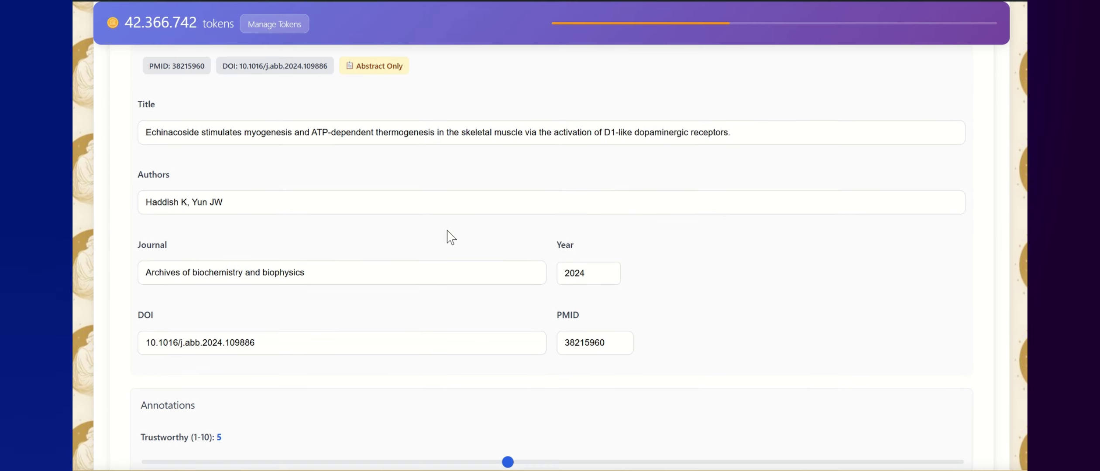
scroll(451, 237, down, 4)
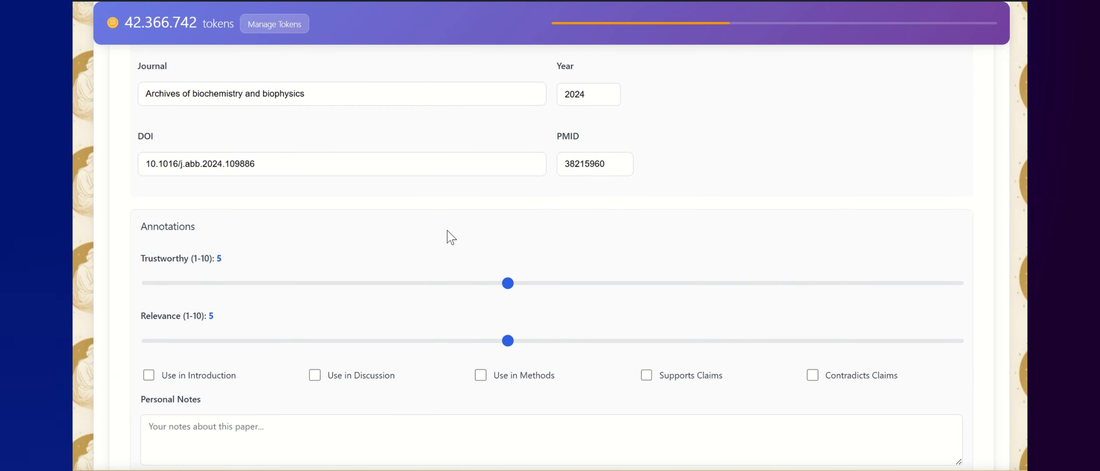
drag(511, 347, 781, 362)
click(813, 379)
click(314, 375)
scroll(181, 287, down, 2)
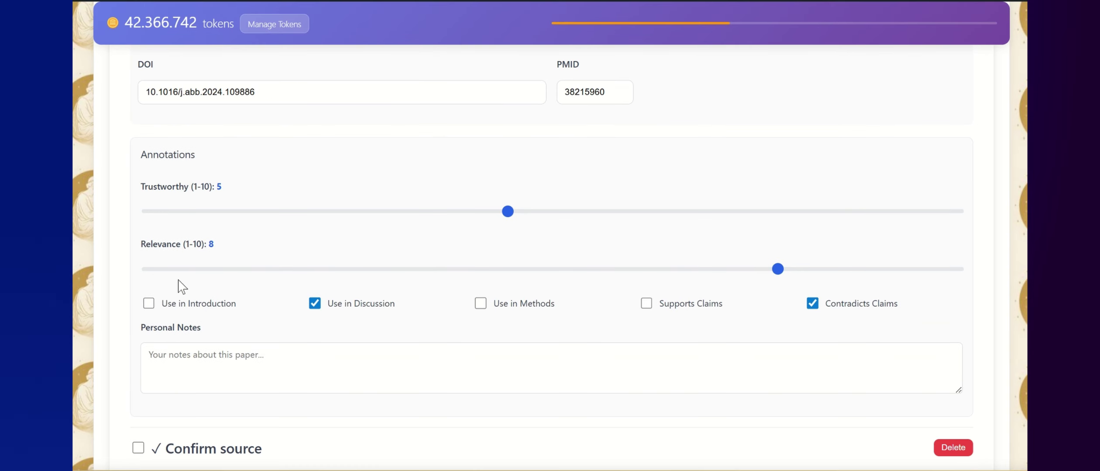
click(189, 447)
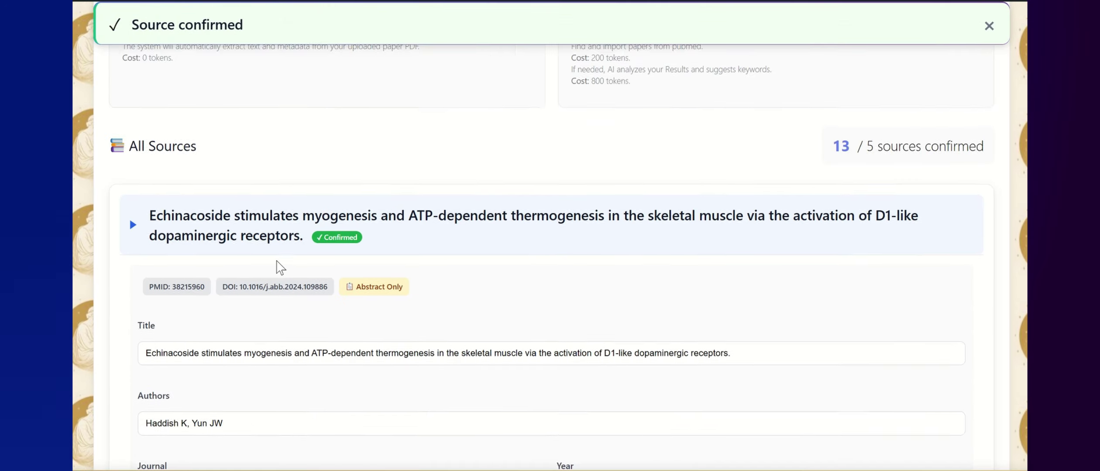
Request an AI suggestion for the knowledge gap in the Introduction section.
scroll(277, 266, up, 5)
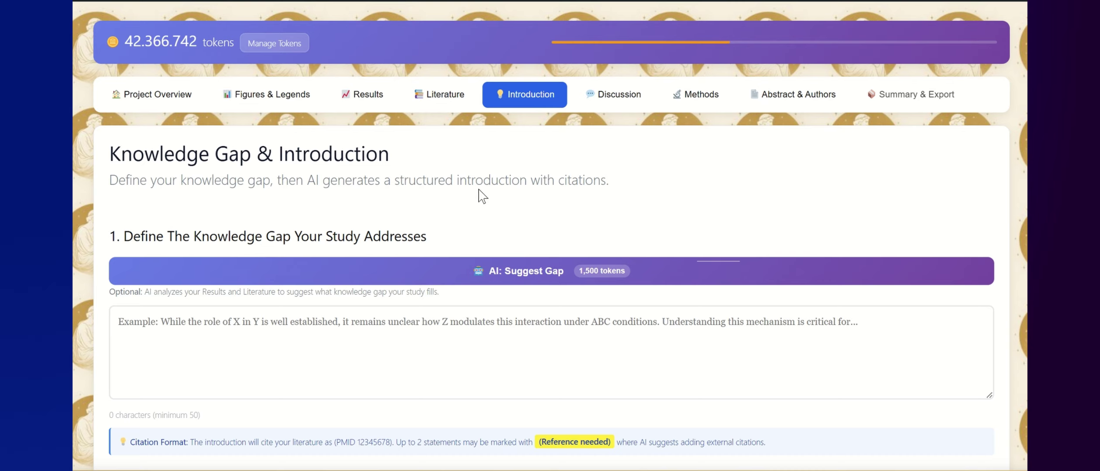
scroll(482, 196, down, 2)
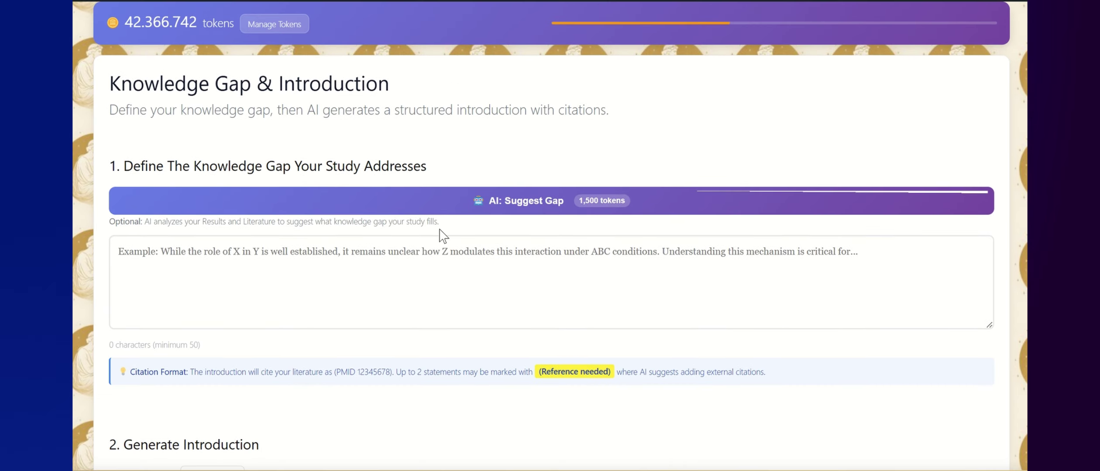
click(485, 203)
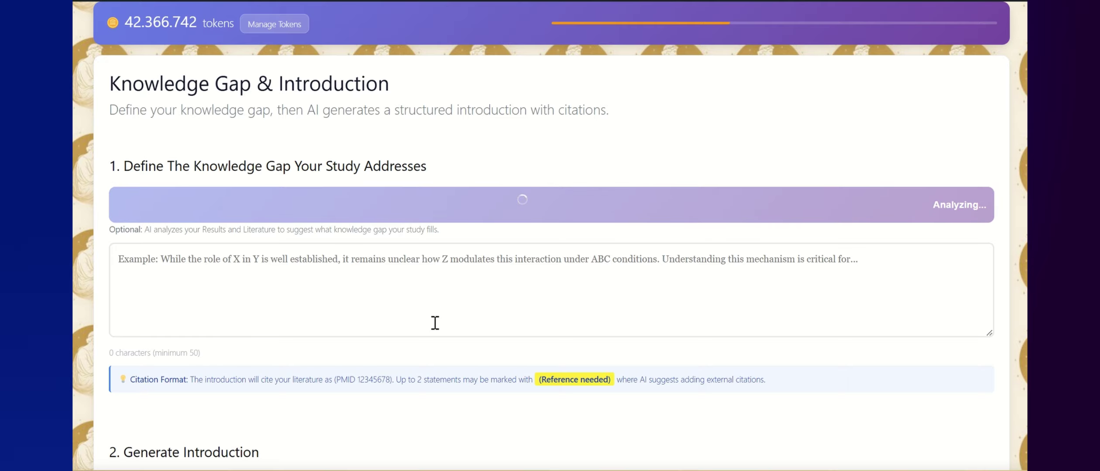
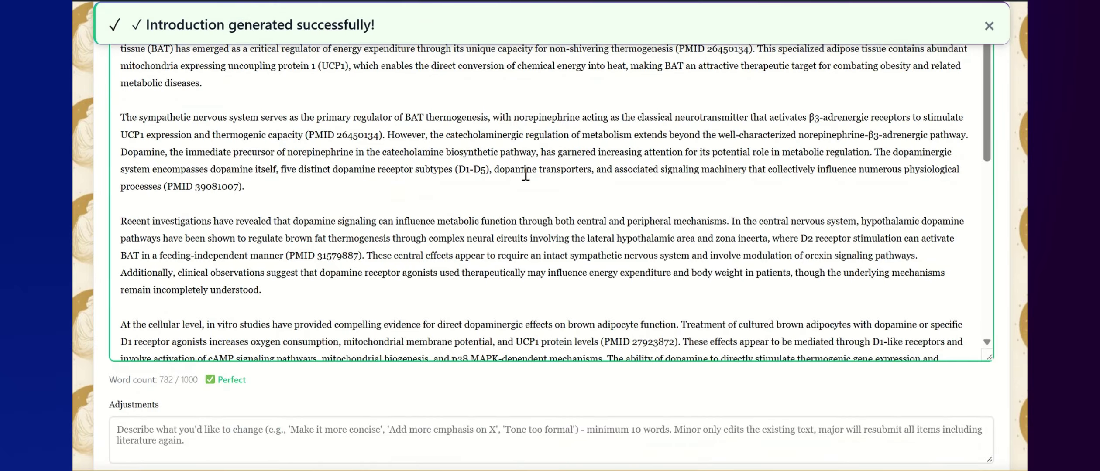
Read through the generated introduction to its end and submit it for confirmation.
scroll(526, 174, up, 2)
scroll(526, 175, down, 4)
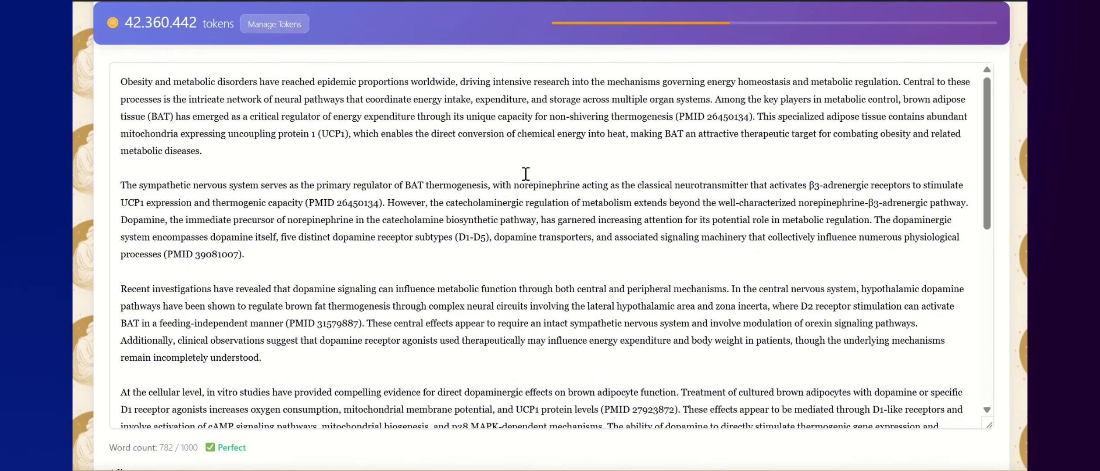
scroll(526, 174, down, 3)
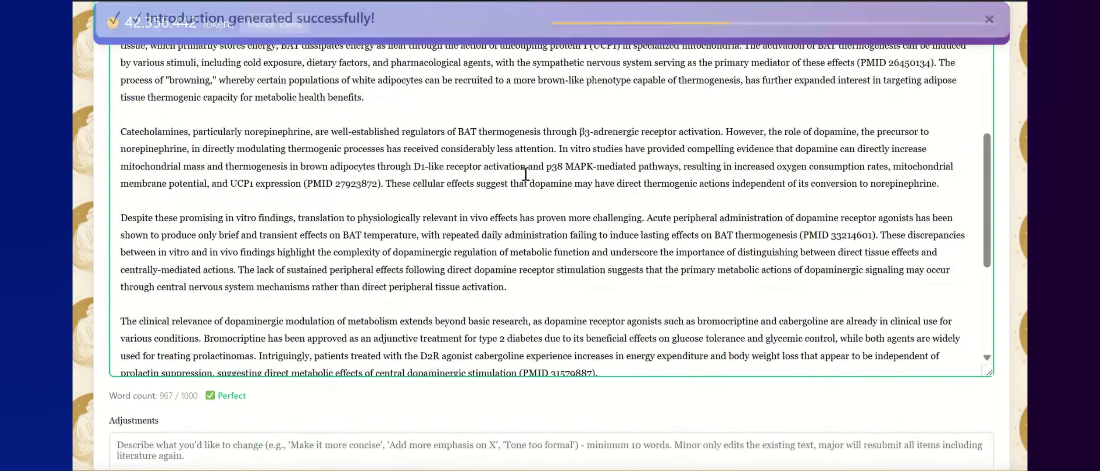
scroll(526, 174, down, 2)
scroll(526, 174, down, 8)
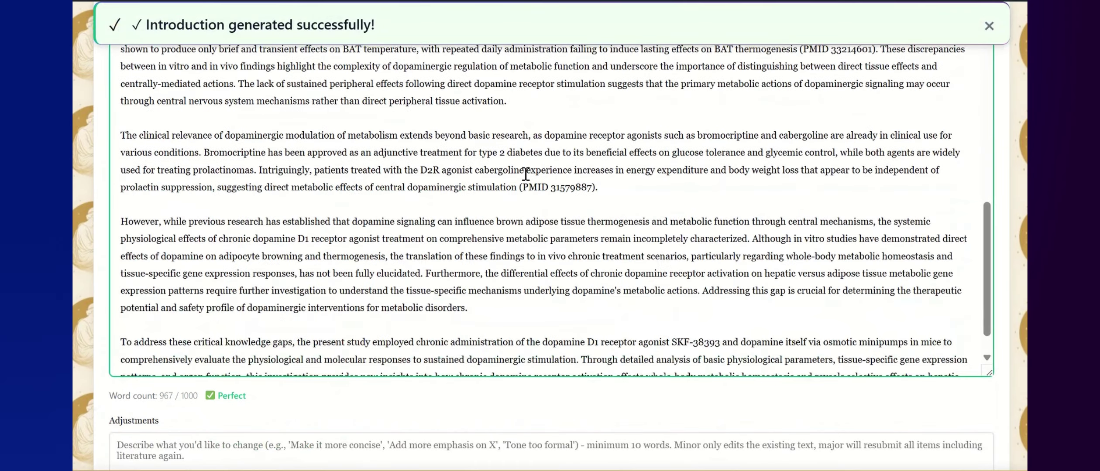
scroll(526, 174, down, 3)
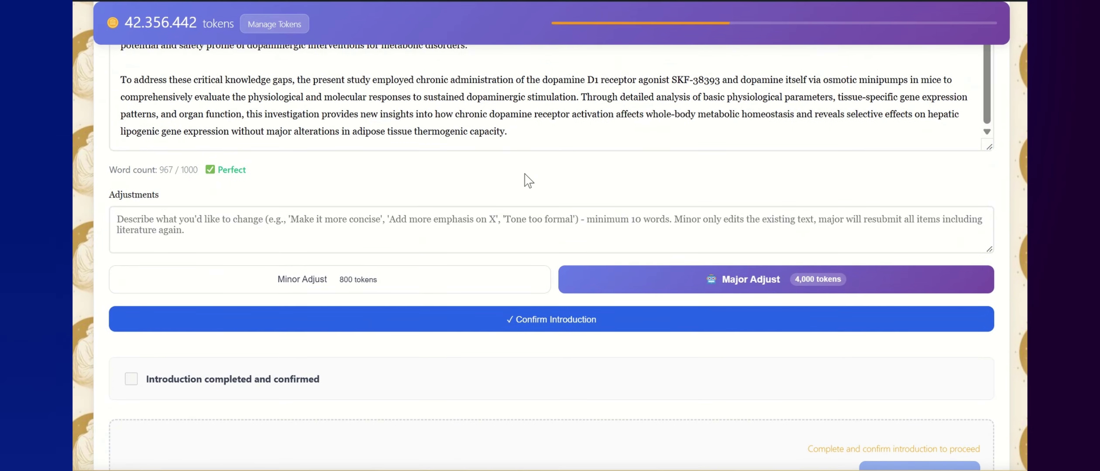
scroll(523, 177, down, 1)
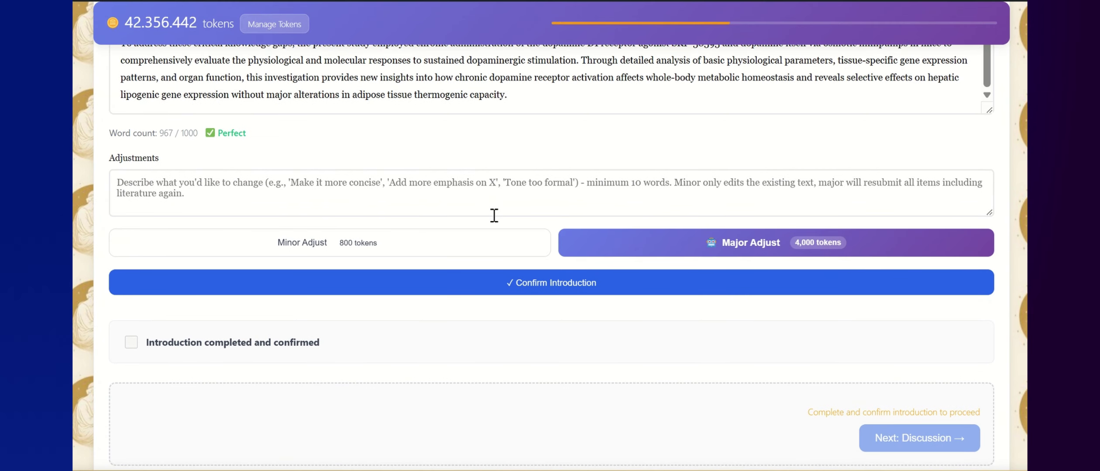
click(532, 288)
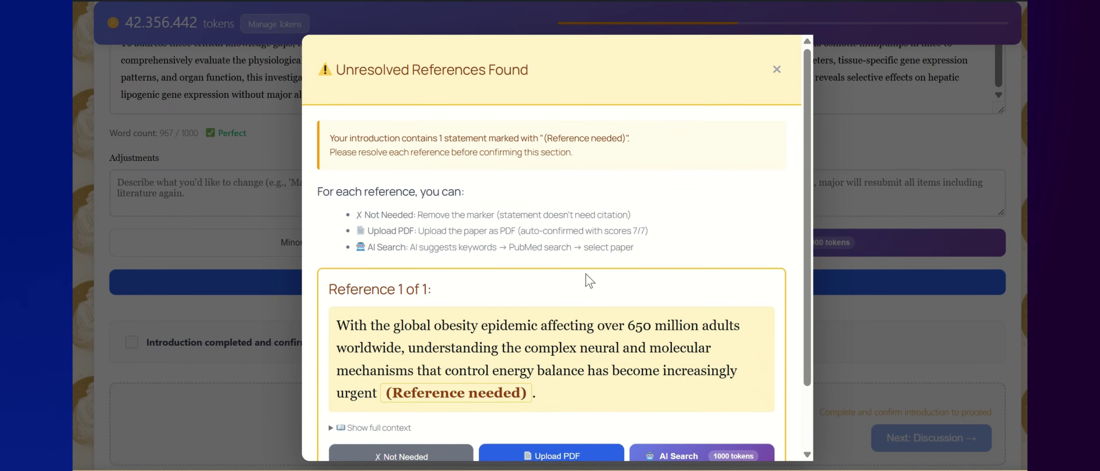
Run an AI search of PubMed for the unresolved obesity-epidemic reference, using 30 papers, MEDLINE indexed only and last 20 years.
scroll(583, 275, down, 2)
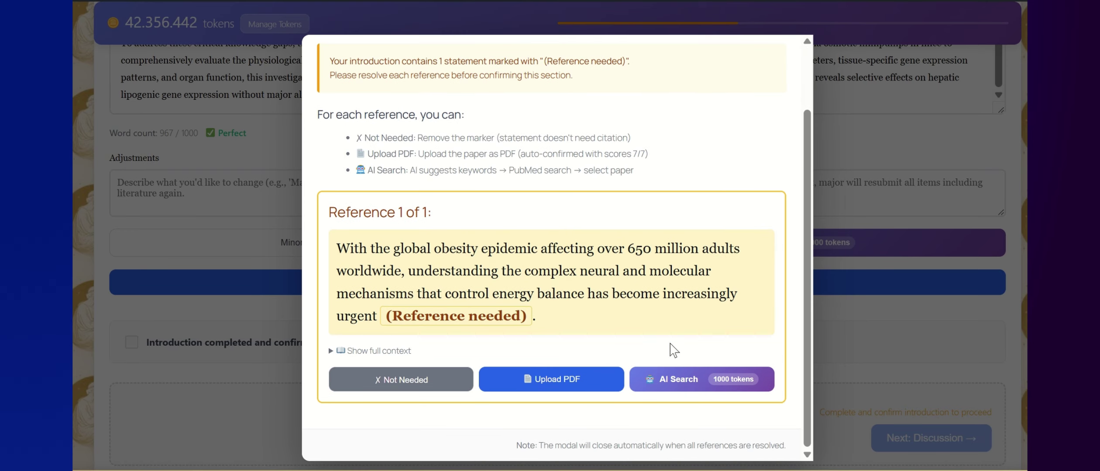
click(678, 386)
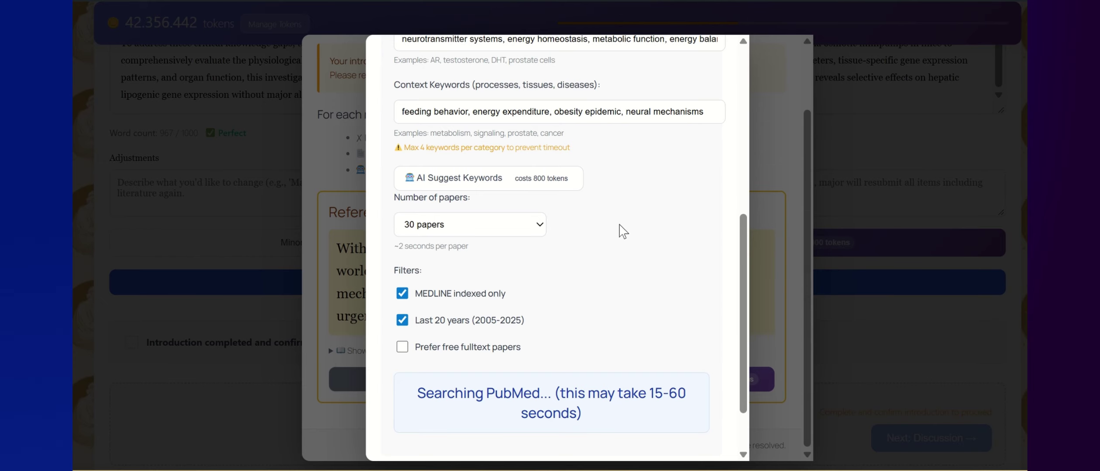
scroll(623, 231, down, 2)
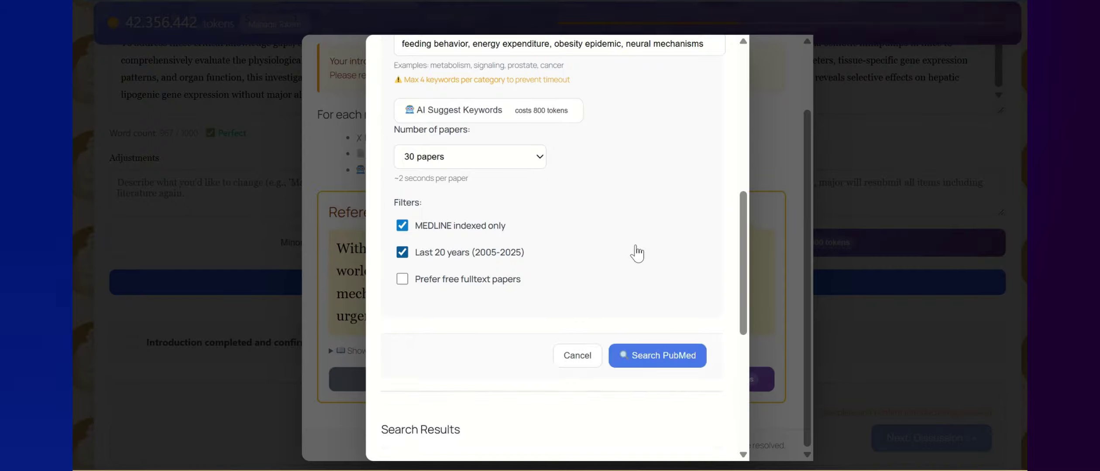
Look through the PubMed results and select the 2006 paper "The hypothalamus and obesity.".
scroll(637, 253, down, 3)
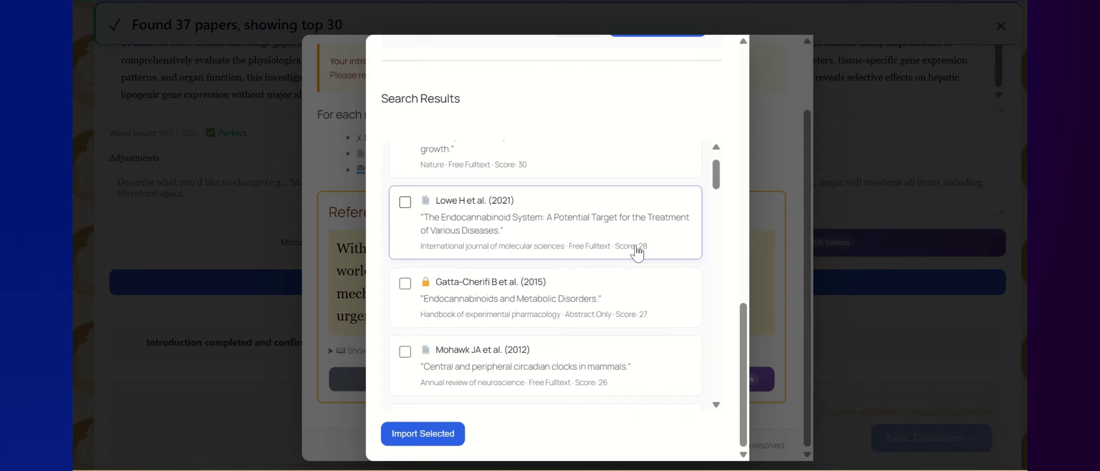
scroll(637, 252, down, 5)
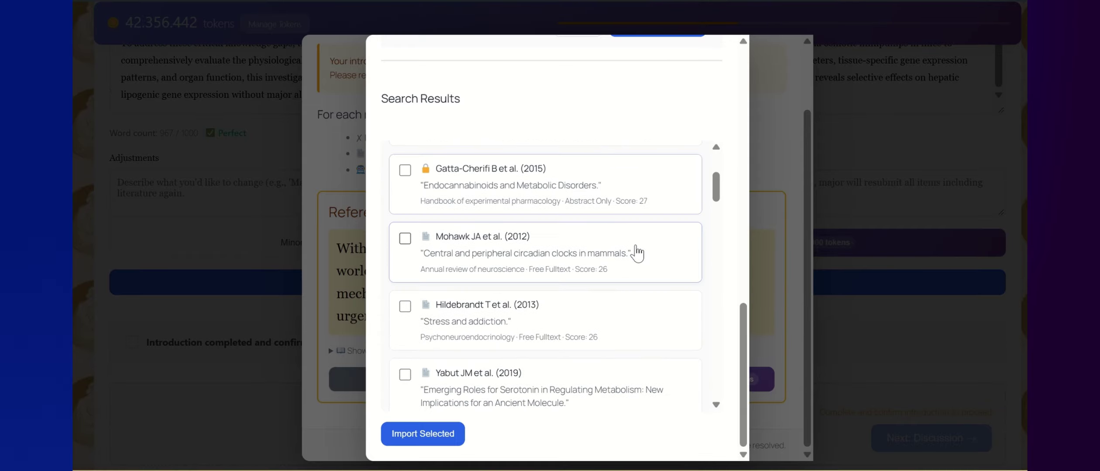
scroll(637, 253, down, 3)
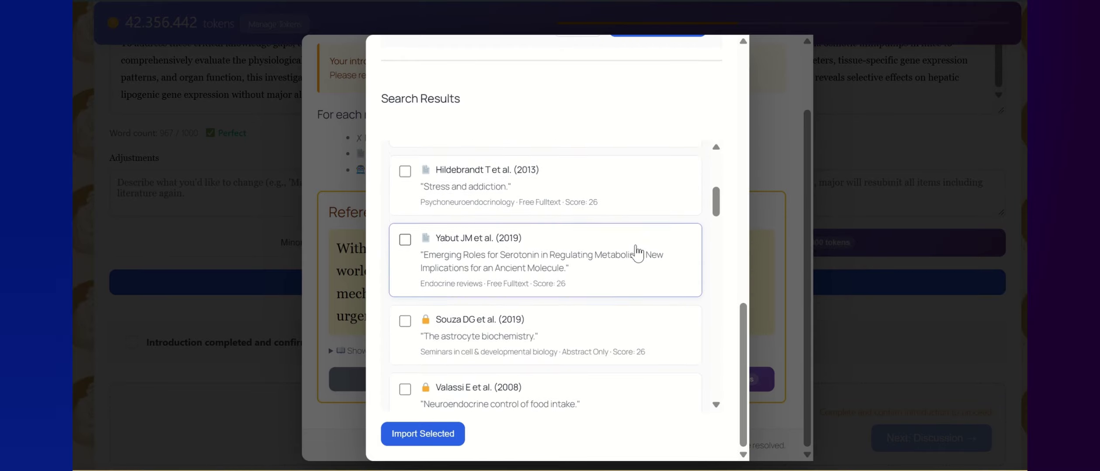
scroll(640, 252, down, 2)
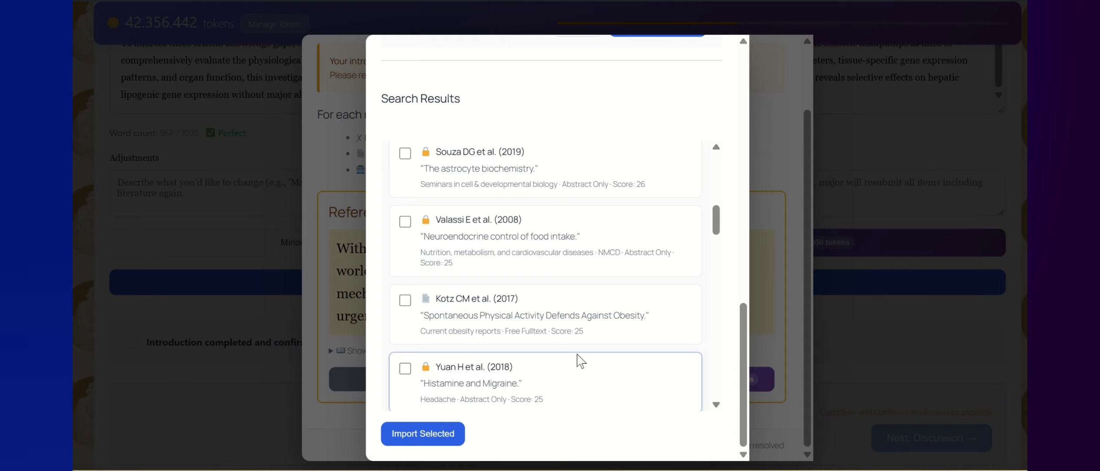
scroll(578, 361, down, 2)
scroll(578, 361, down, 2)
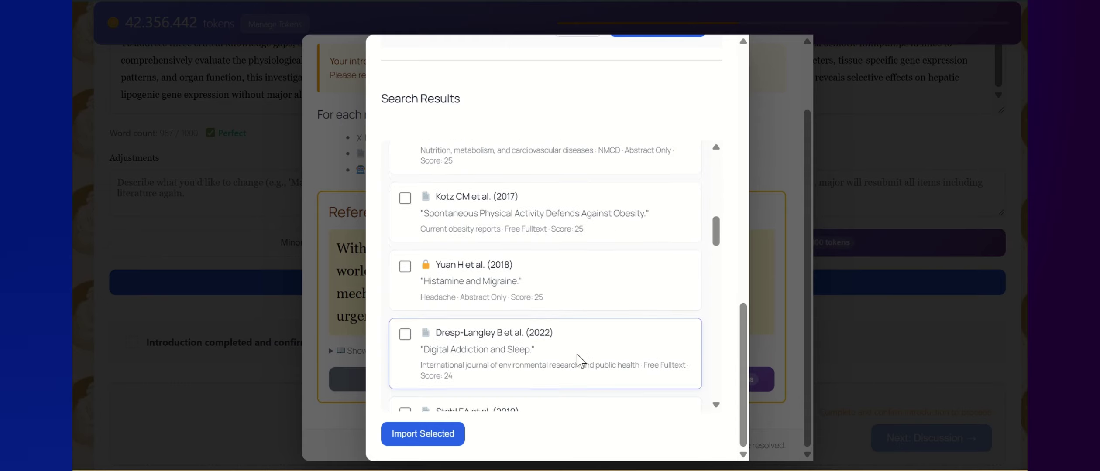
scroll(579, 361, down, 2)
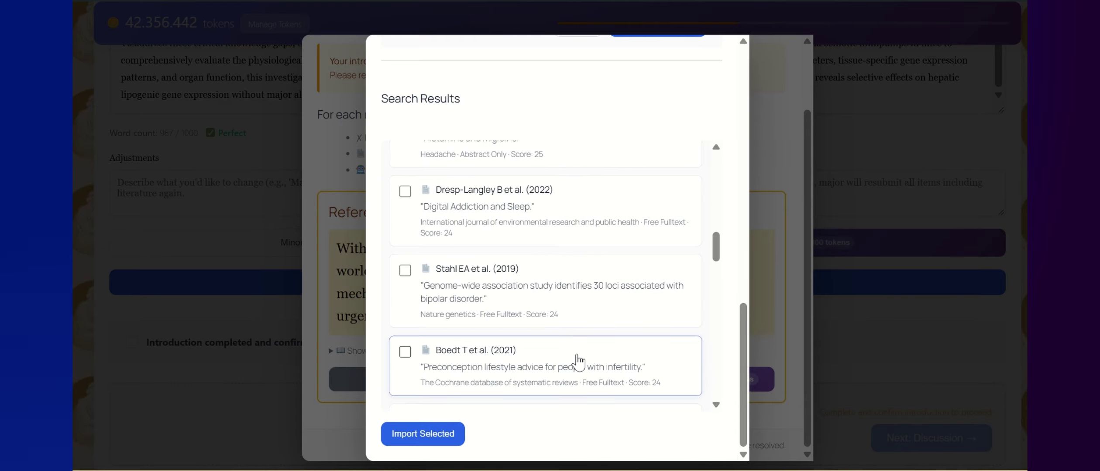
scroll(578, 363, down, 2)
scroll(578, 362, down, 4)
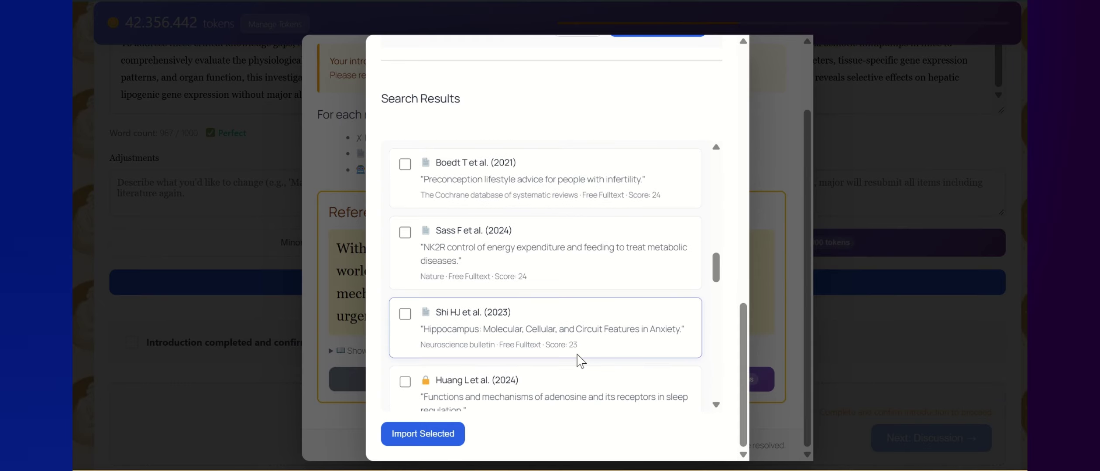
scroll(578, 361, down, 2)
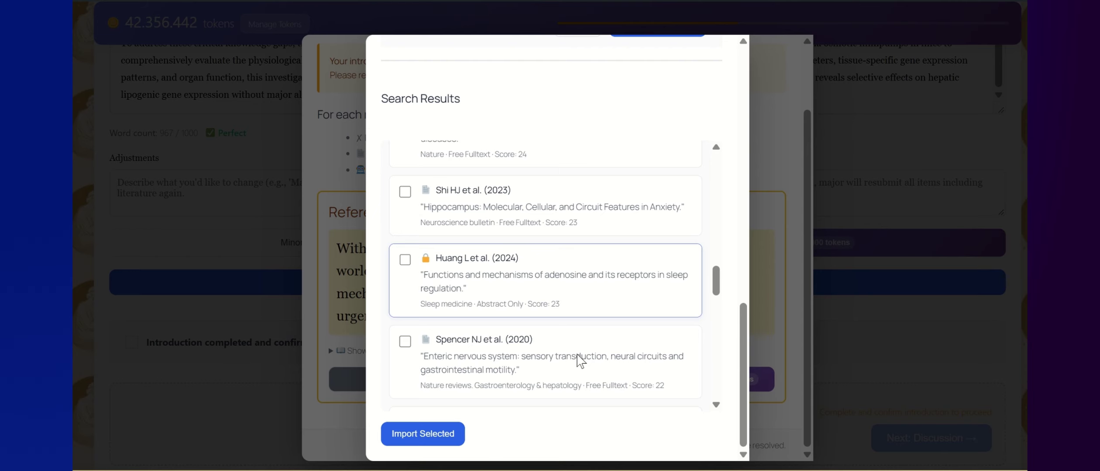
scroll(578, 362, down, 2)
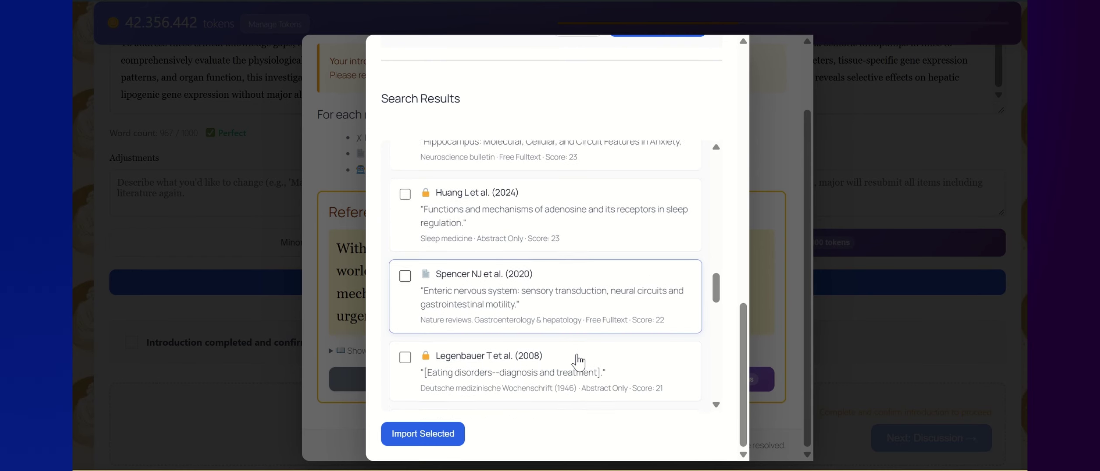
scroll(580, 362, down, 3)
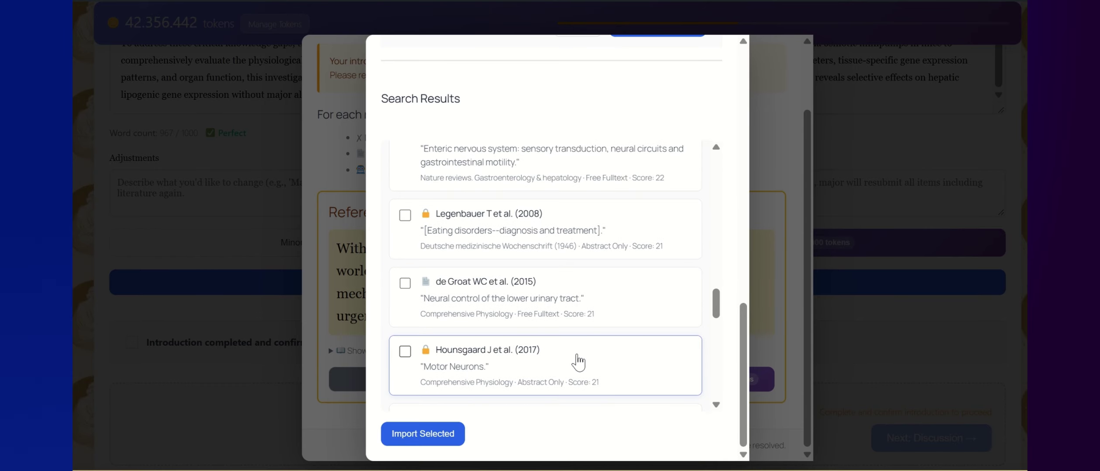
scroll(578, 361, down, 3)
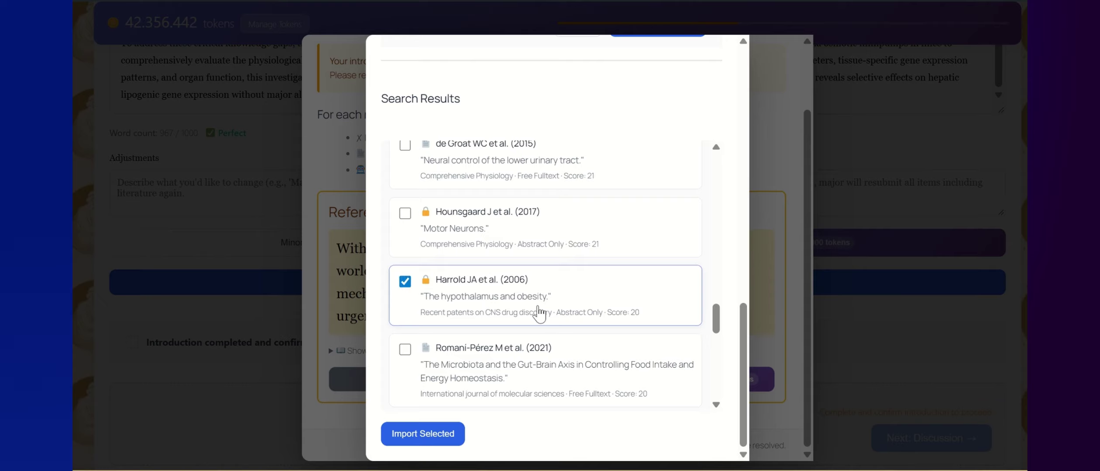
Select the 2025 paper "Brain control of energy homeostasis: Implications for anti-obesity pharmacotherapy" for import.
scroll(540, 313, down, 3)
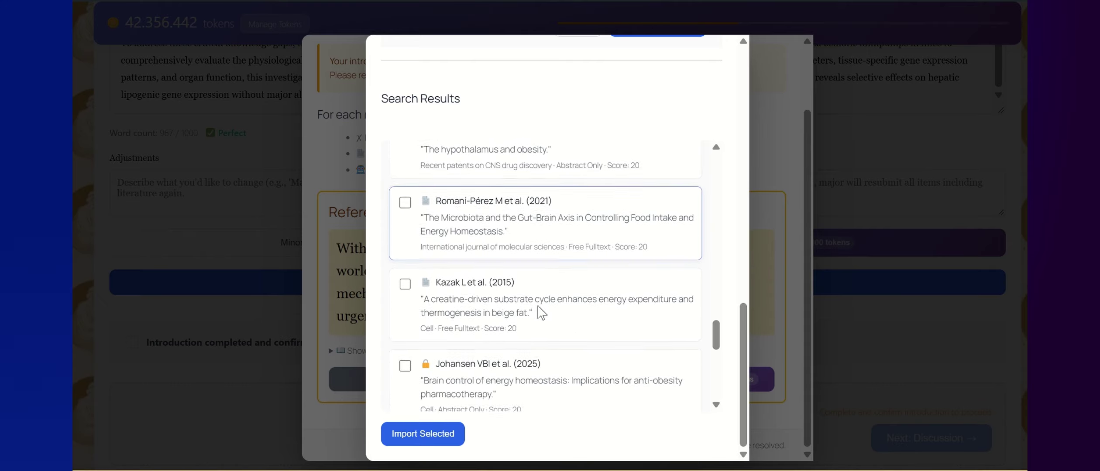
scroll(541, 313, down, 3)
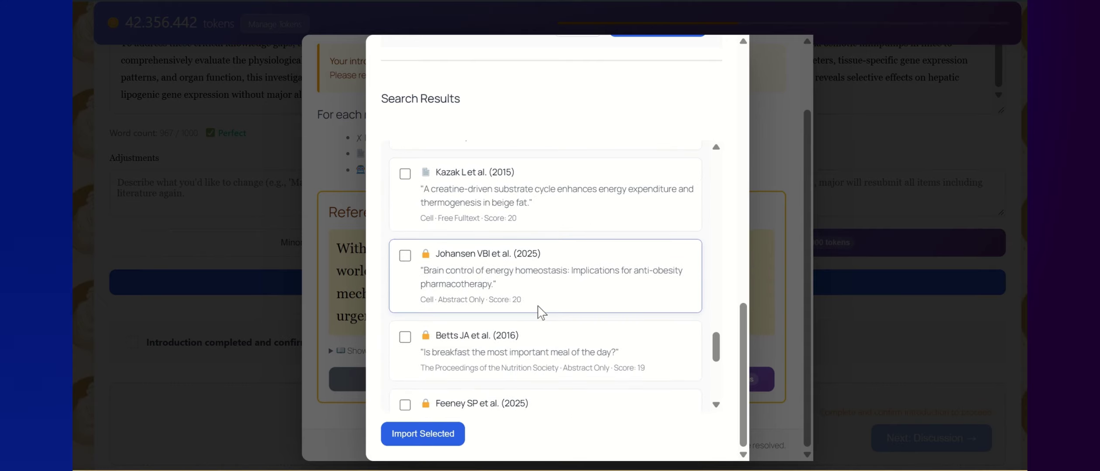
click(405, 256)
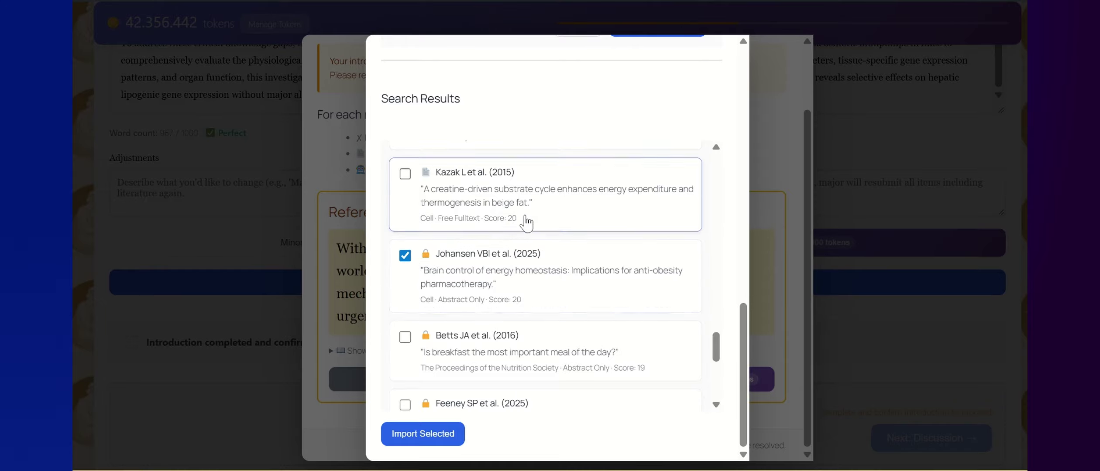
Deselect the 2006 paper "The hypothalamus and obesity" in the search results.
scroll(524, 219, up, 3)
scroll(525, 222, up, 3)
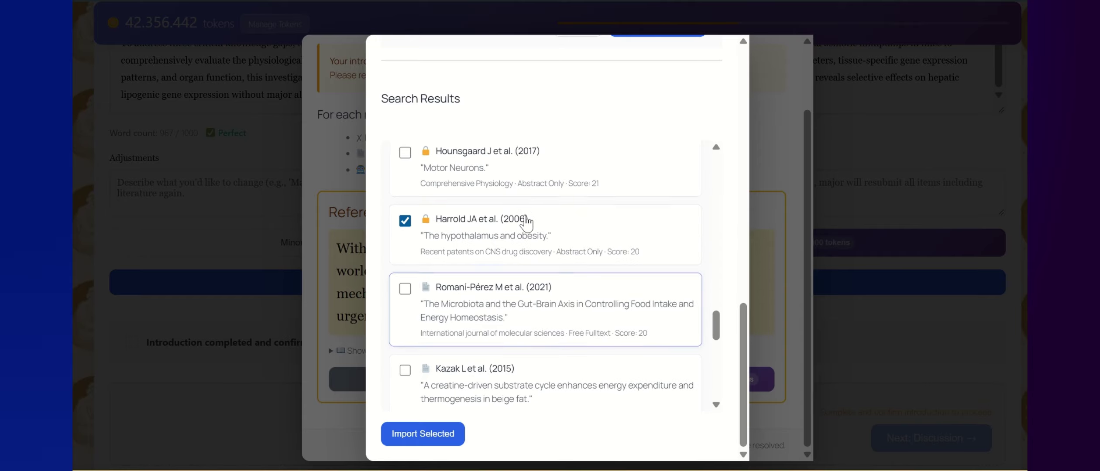
click(404, 218)
Select the 2023 paper "Integrative neurocircuits that control metabolism and food intake" in the search results and import the selected papers.
scroll(589, 302, down, 3)
scroll(595, 316, down, 5)
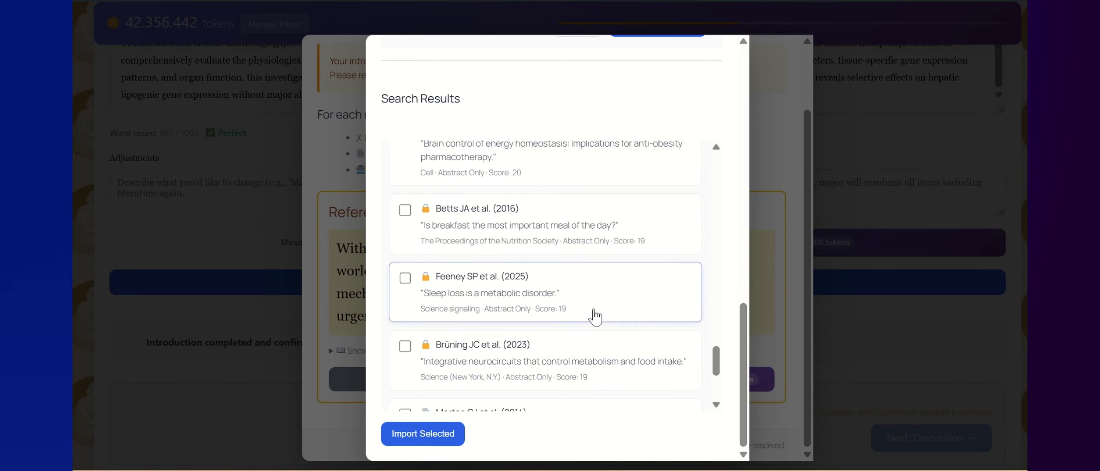
scroll(595, 316, down, 2)
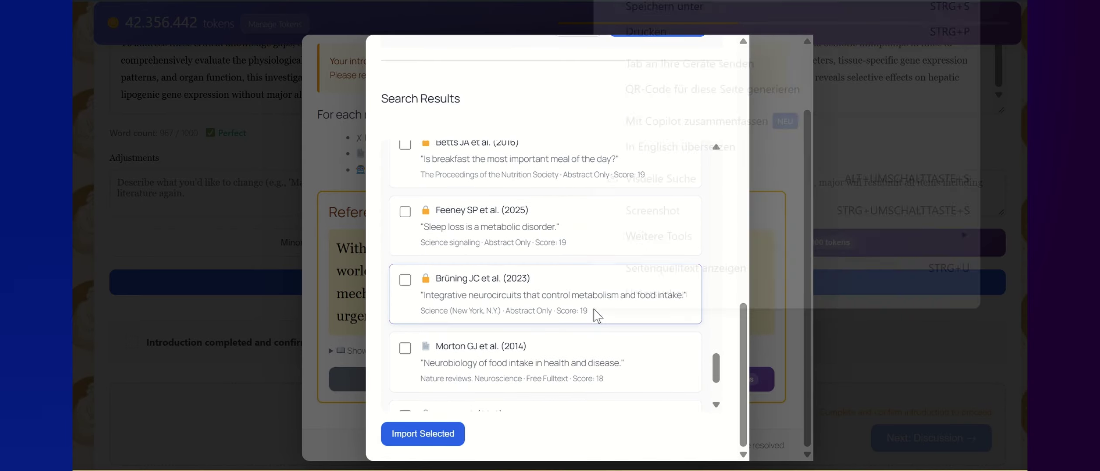
click(405, 281)
scroll(548, 394, down, 4)
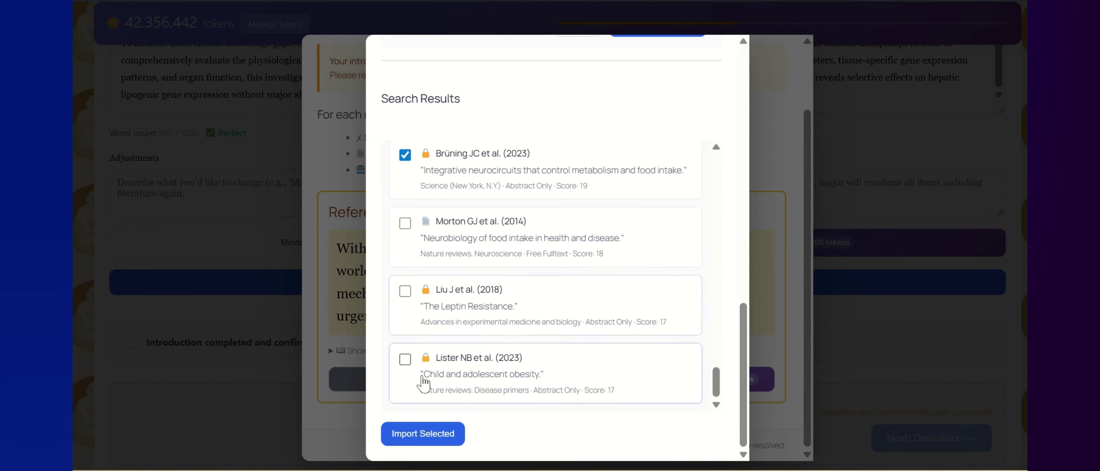
click(431, 434)
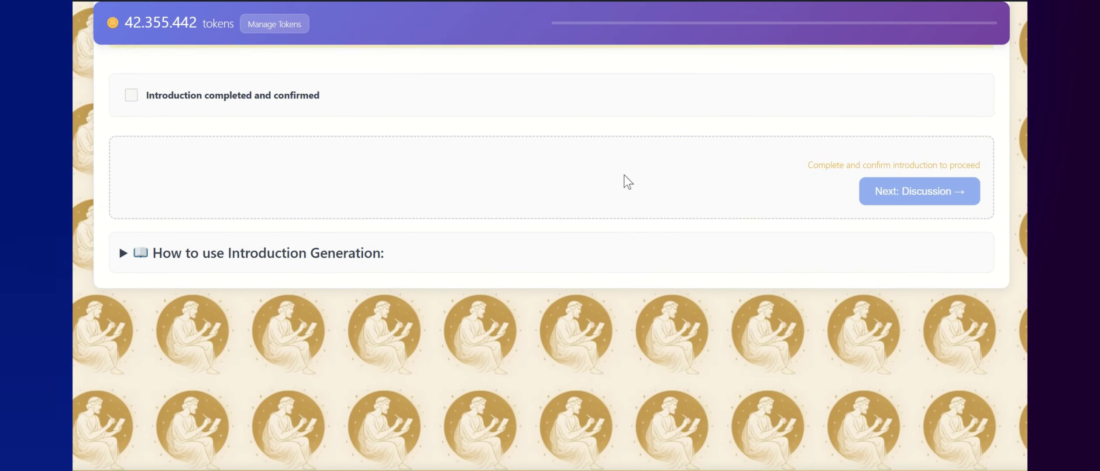
Review the updated introduction with its inserted PMIDs, confirm it and proceed to the Discussion section.
scroll(624, 174, down, 2)
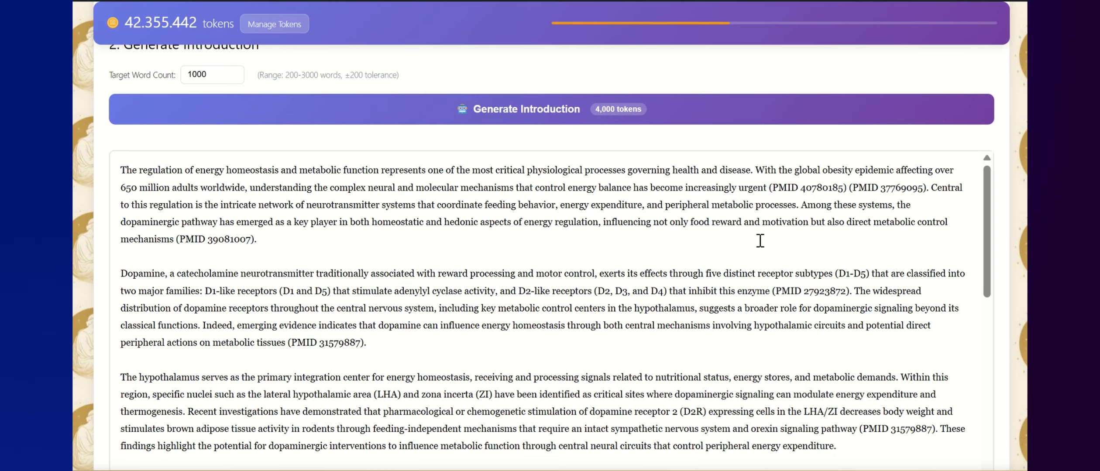
scroll(754, 213, down, 10)
scroll(754, 213, down, 10)
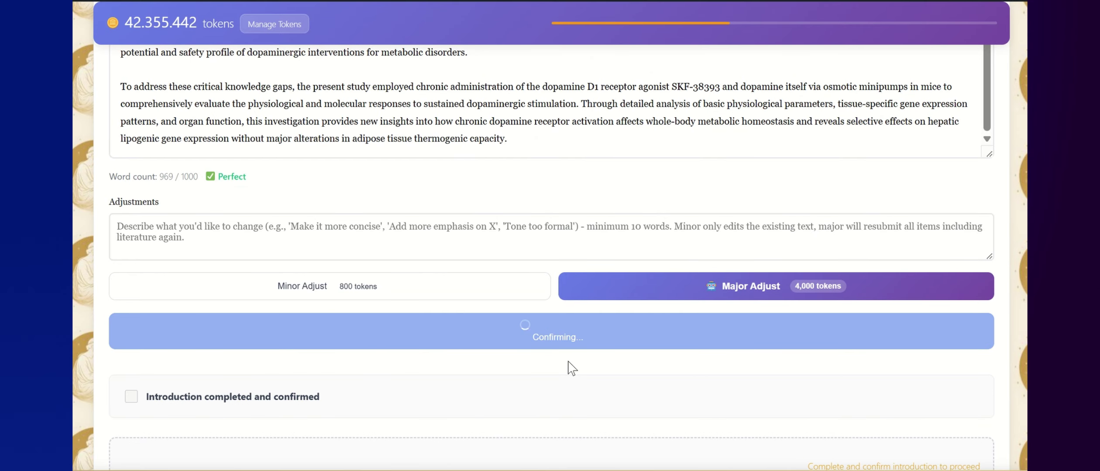
scroll(568, 368, down, 2)
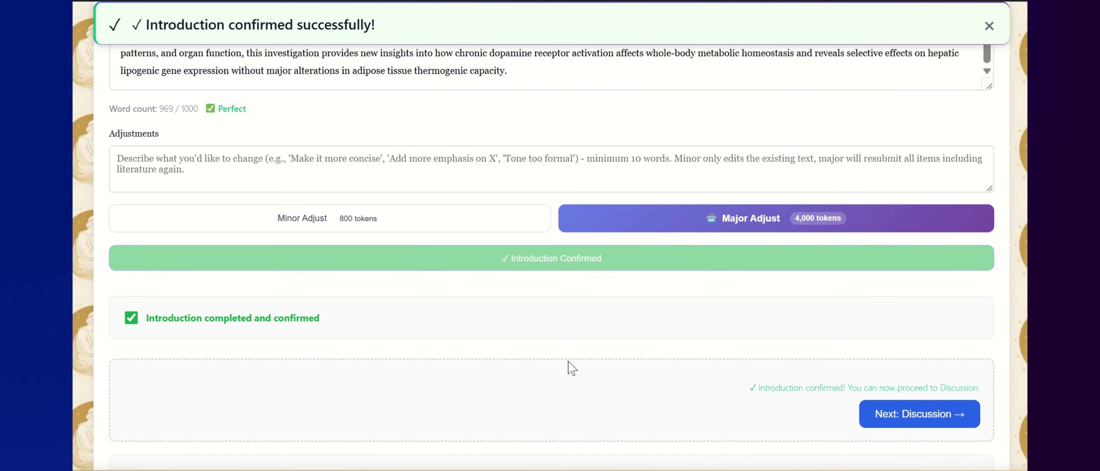
click(886, 415)
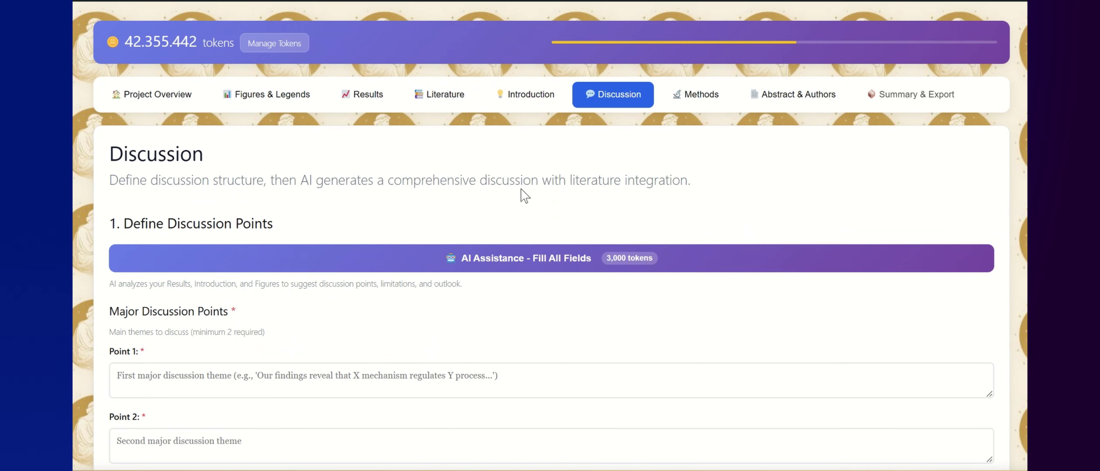
Have AI Assistance fill all fields of the discussion structure.
scroll(534, 376, down, 2)
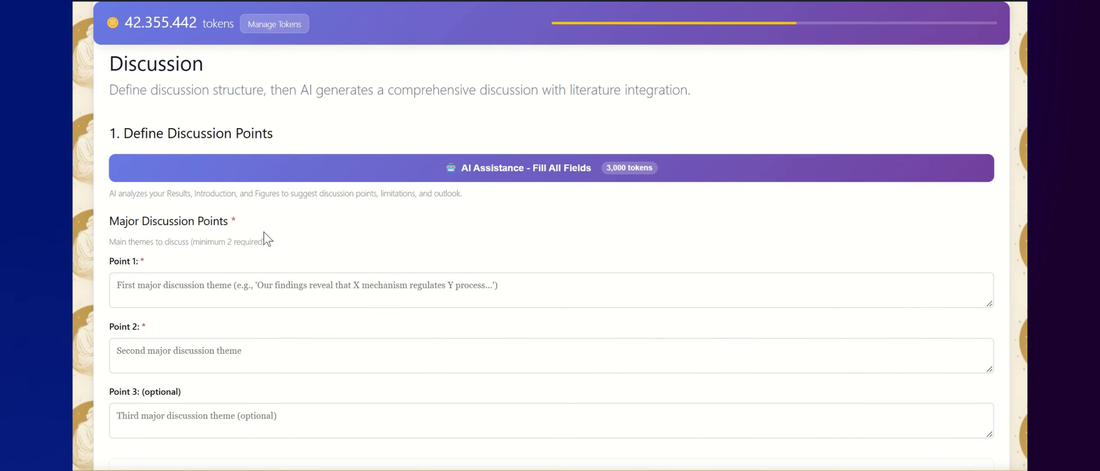
scroll(390, 344, down, 3)
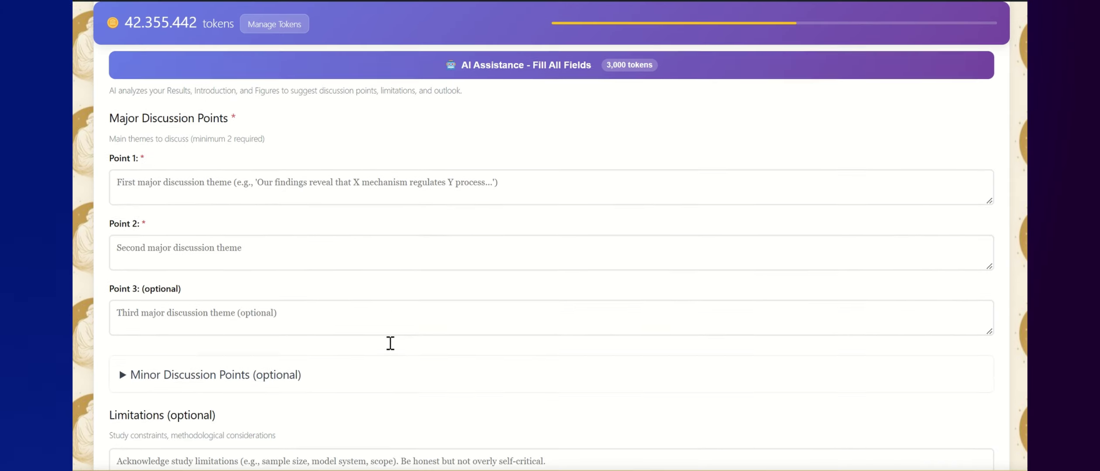
scroll(390, 343, up, 3)
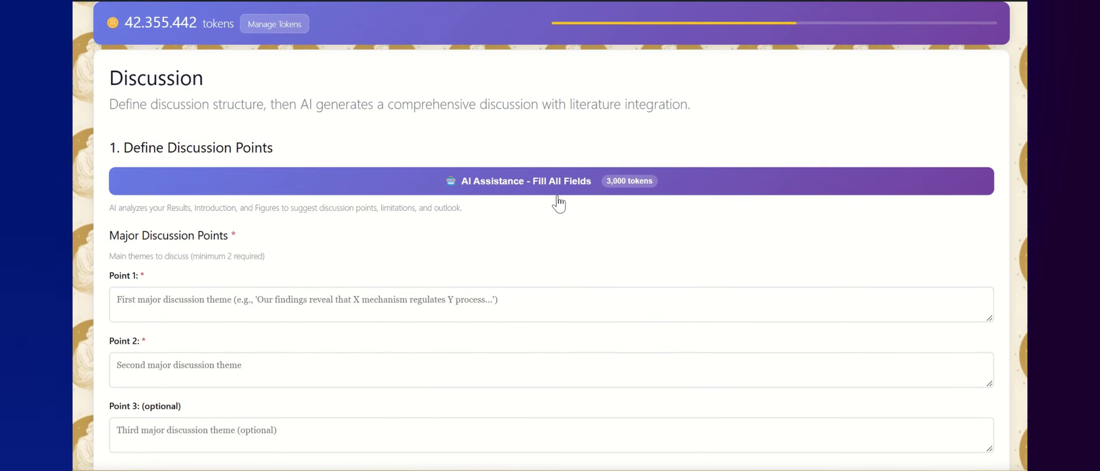
click(524, 180)
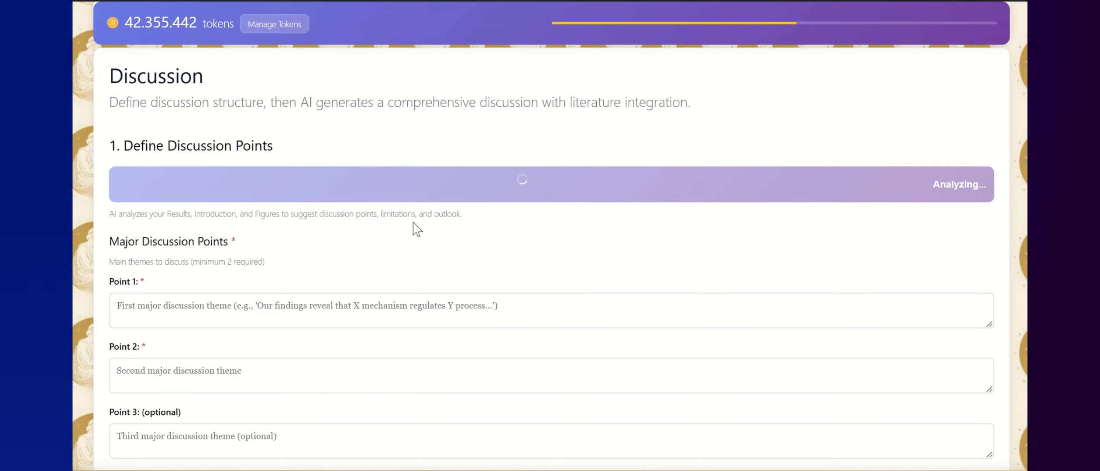
Review the suggested discussion points, limitations and outlook, and generate the discussion with a 1500-word target.
scroll(390, 288, down, 1)
scroll(390, 288, down, 1)
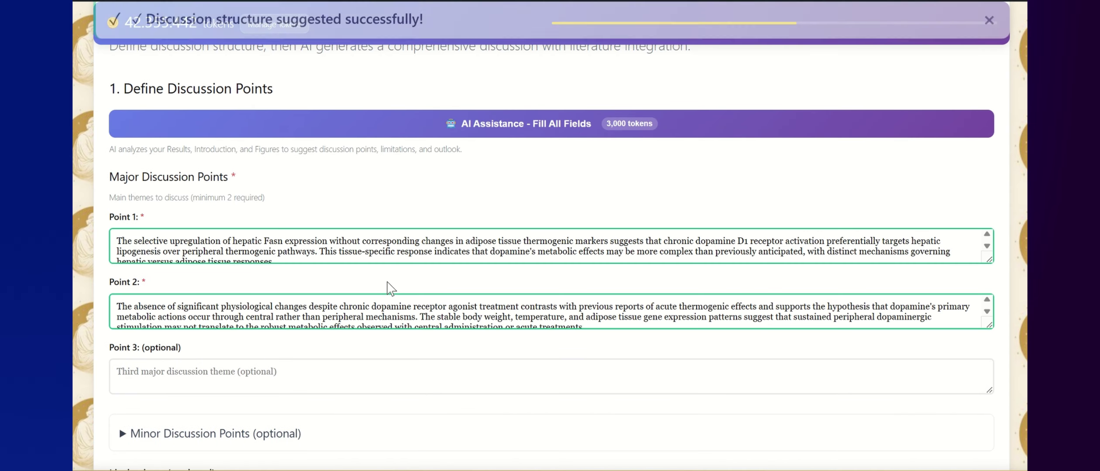
scroll(406, 250, down, 1)
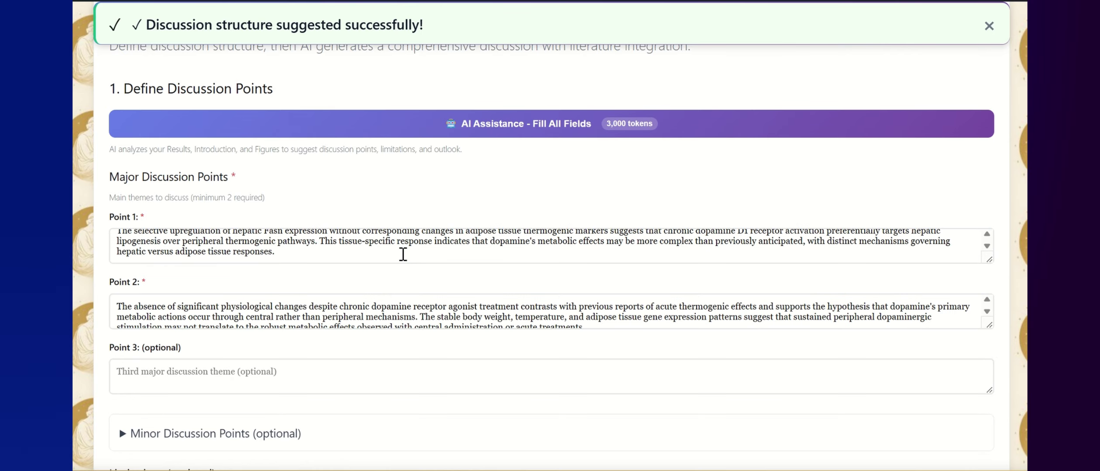
scroll(400, 312, down, 1)
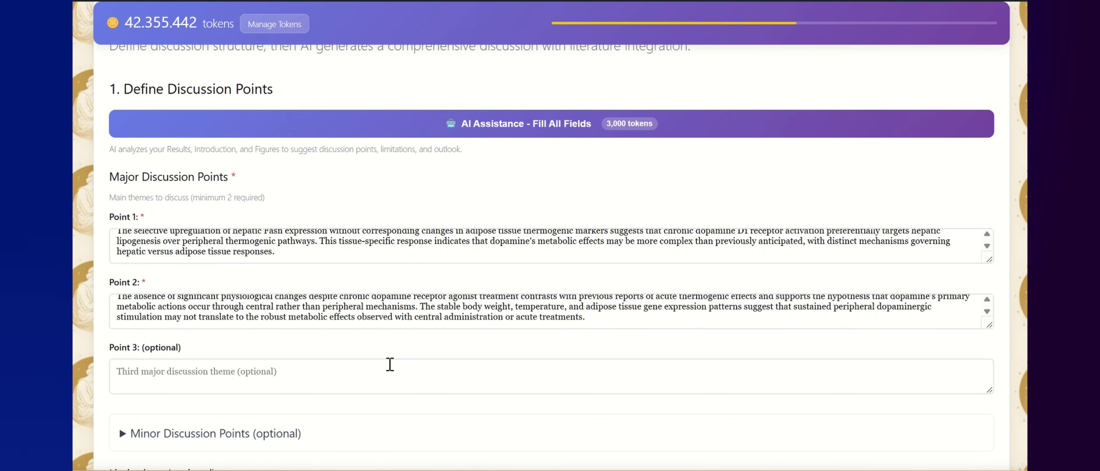
scroll(388, 364, down, 5)
scroll(393, 371, down, 4)
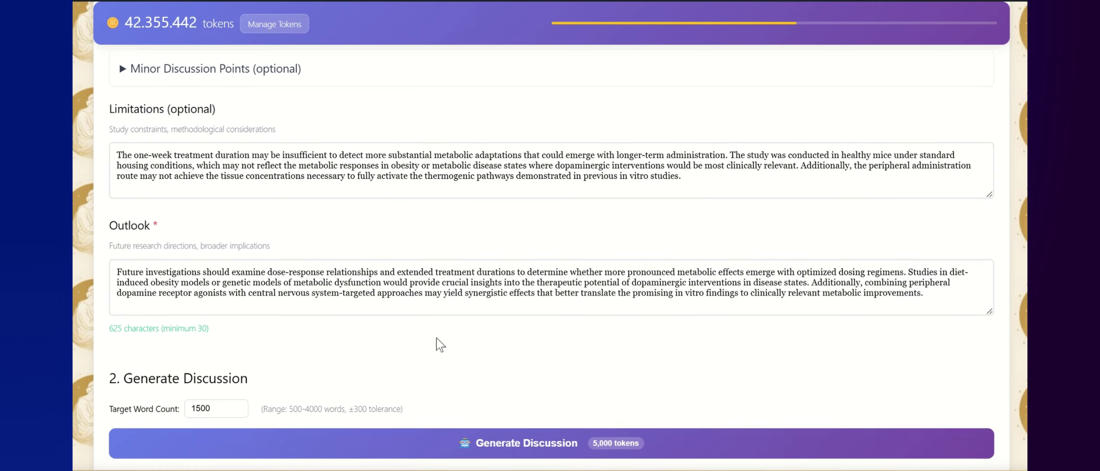
scroll(443, 343, down, 4)
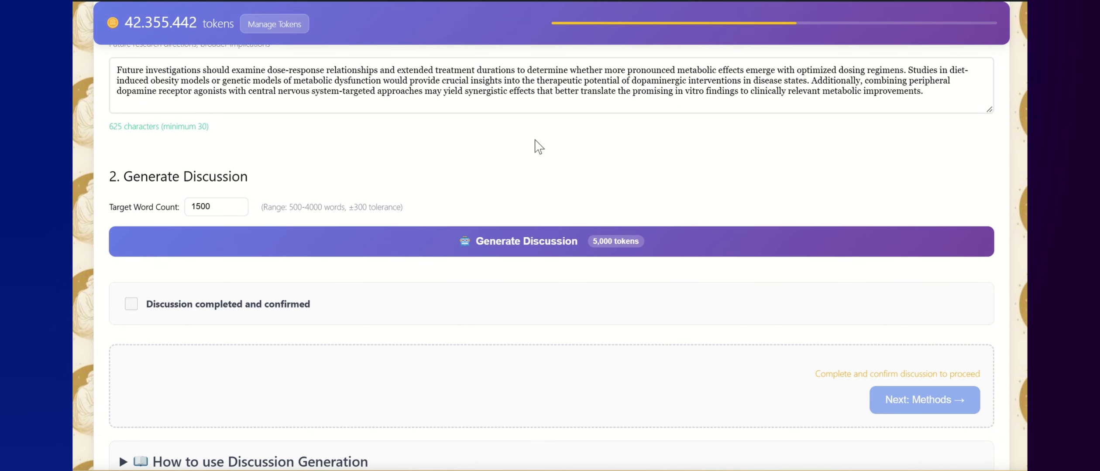
click(533, 239)
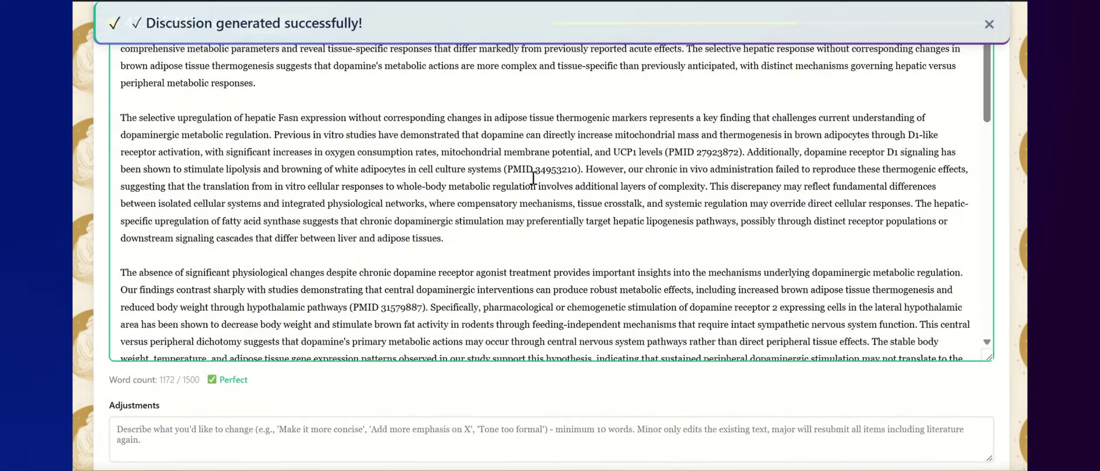
Read through the generated discussion, confirm it and proceed to the Methods section.
click(533, 177)
scroll(533, 178, up, 2)
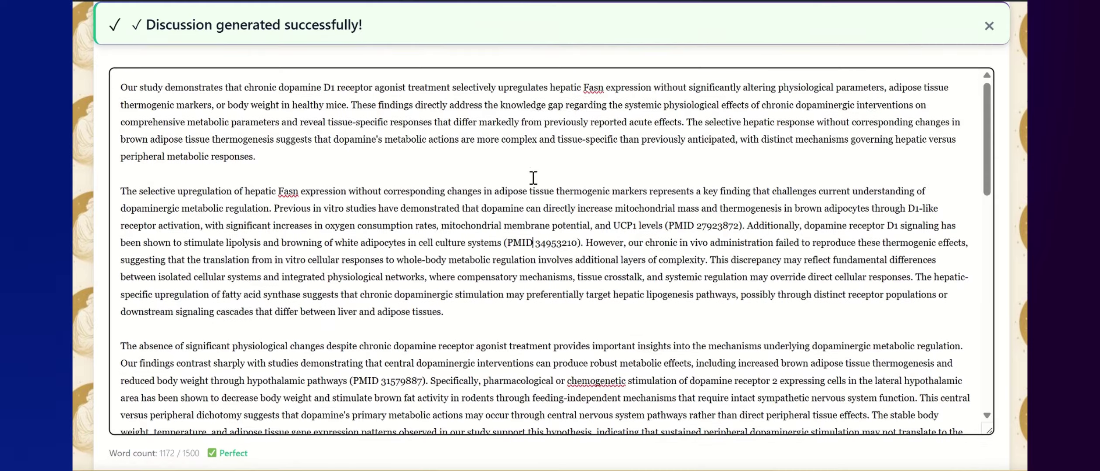
scroll(533, 177, down, 8)
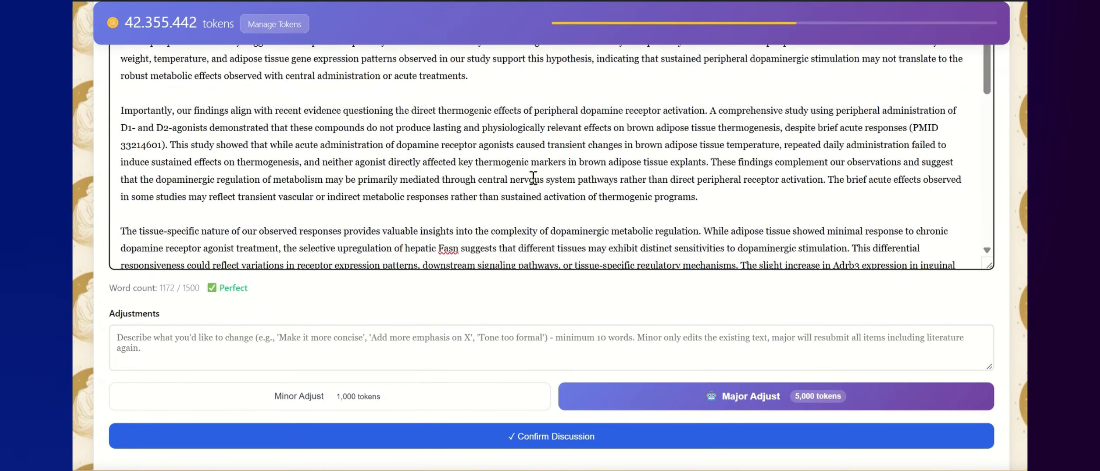
scroll(533, 176, down, 10)
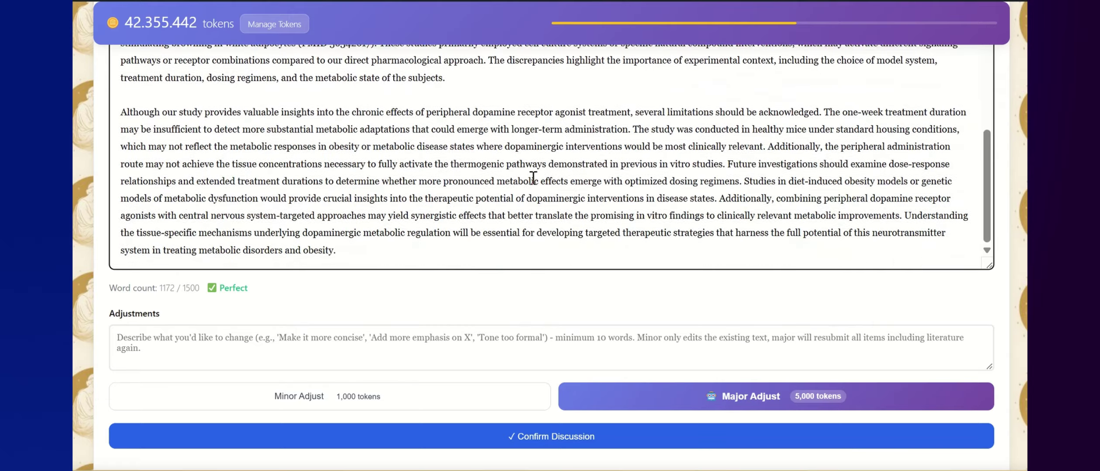
scroll(533, 176, down, 5)
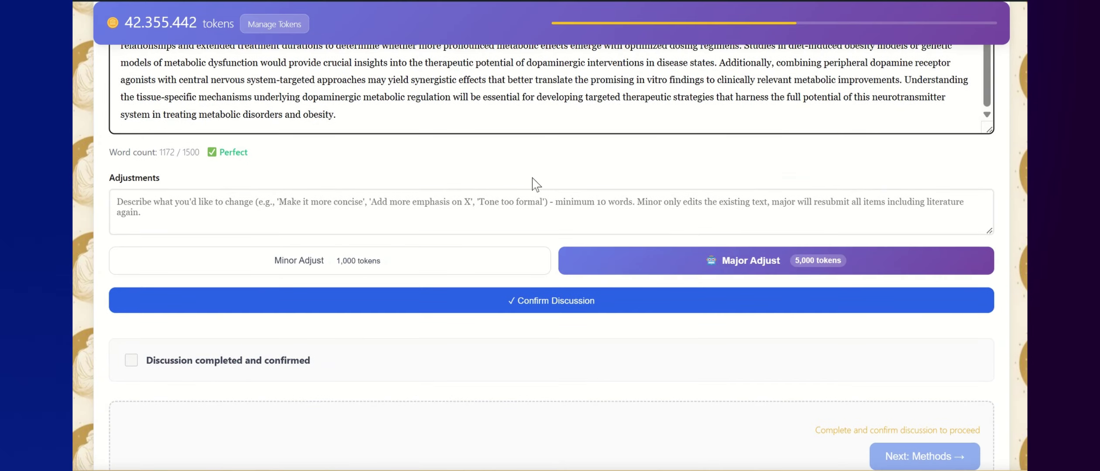
scroll(535, 184, down, 3)
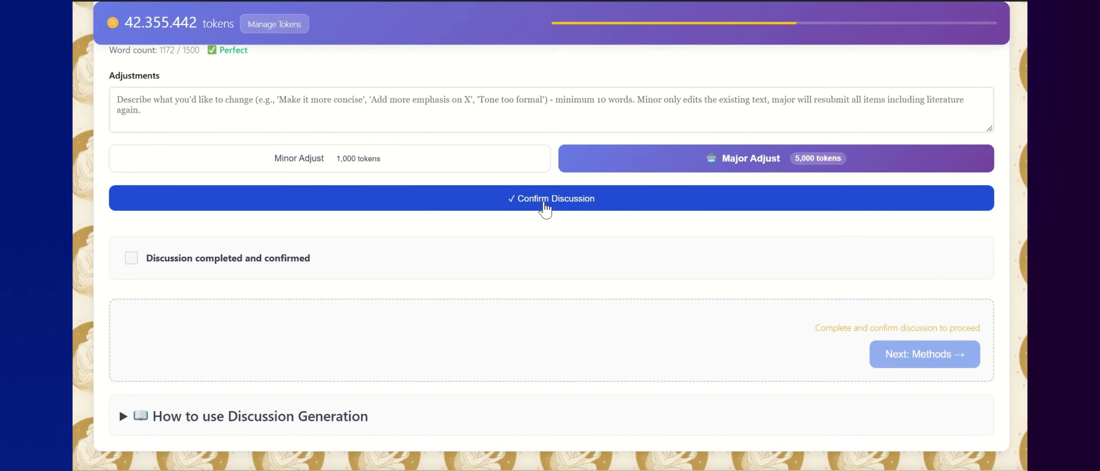
click(545, 205)
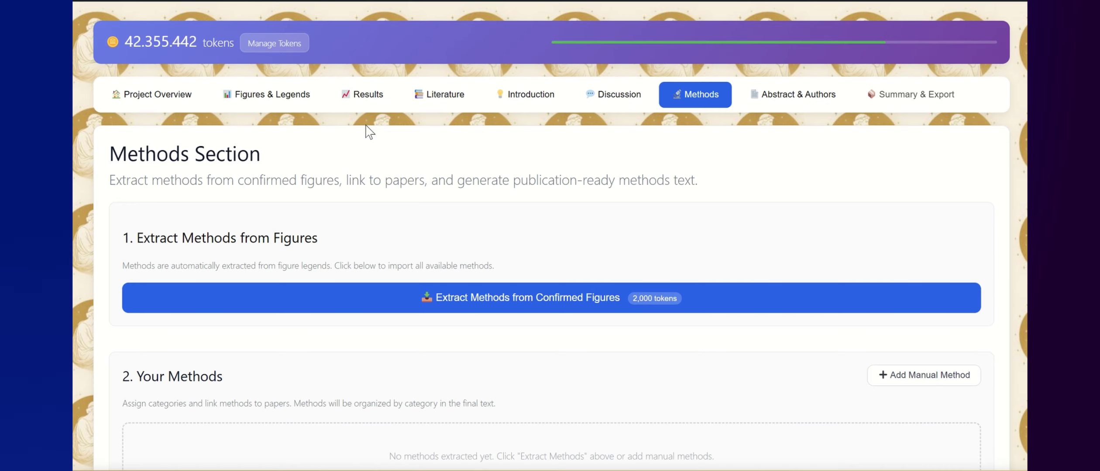
Extract the methods from the confirmed figures and look through the list of extracted methods.
scroll(402, 145, down, 2)
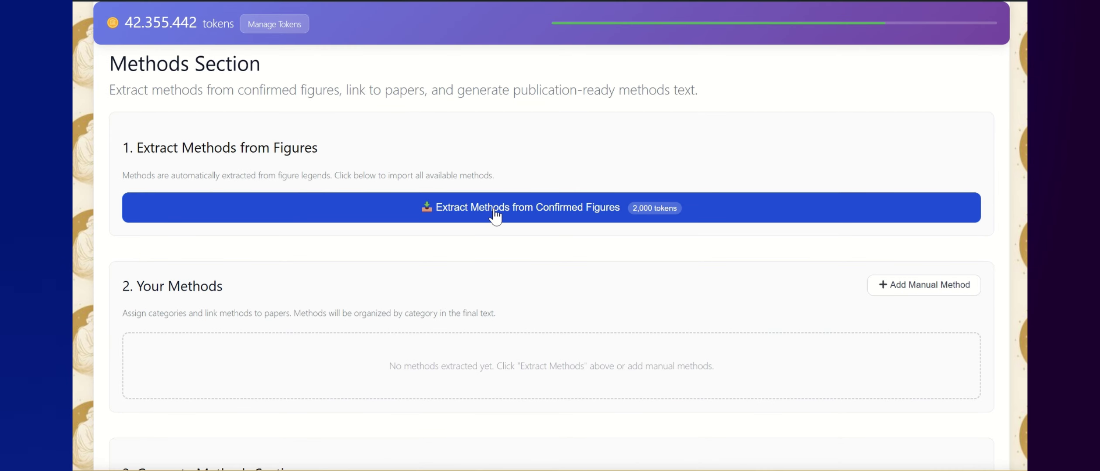
click(495, 217)
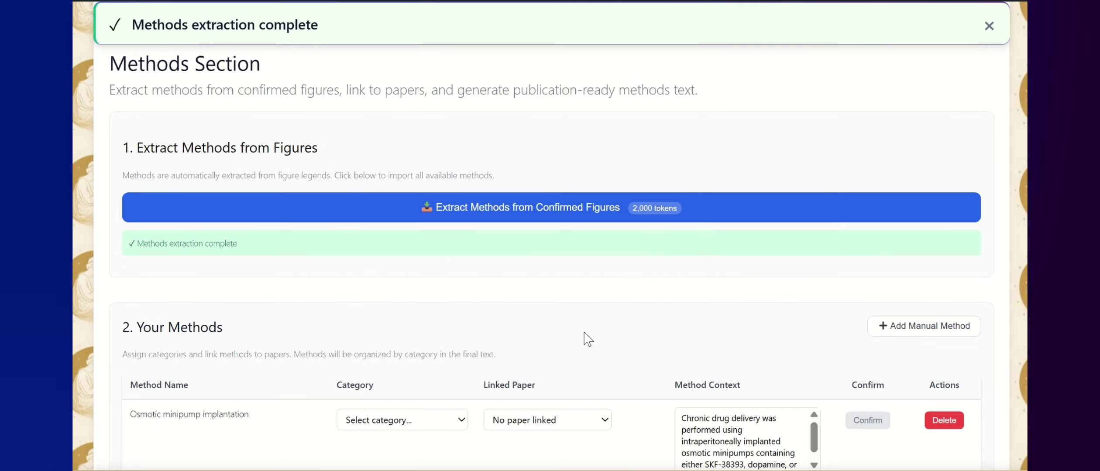
scroll(588, 339, down, 2)
scroll(585, 338, down, 2)
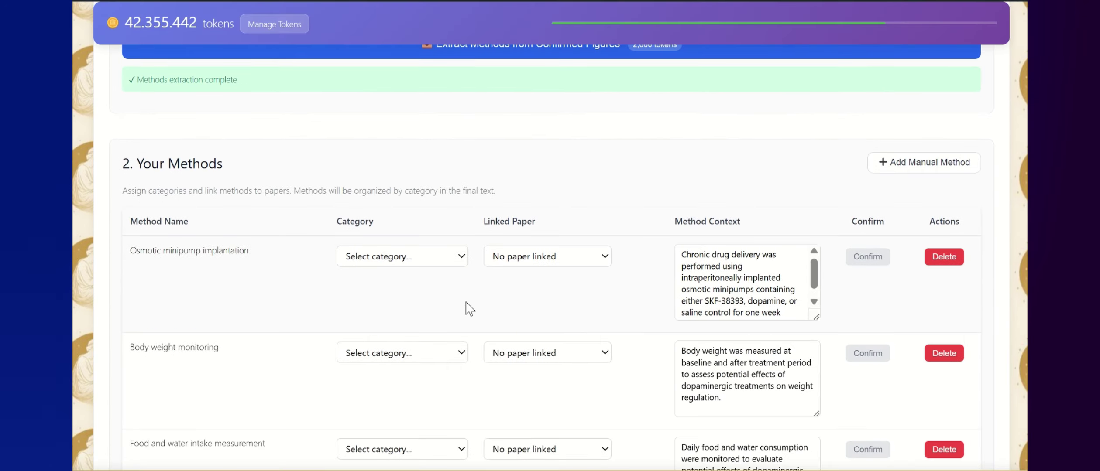
scroll(442, 283, down, 7)
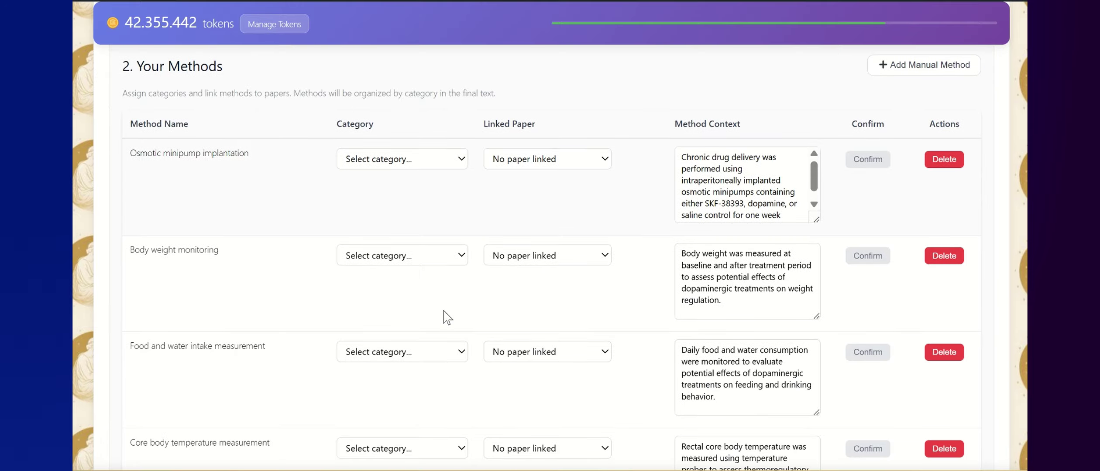
scroll(443, 312, down, 8)
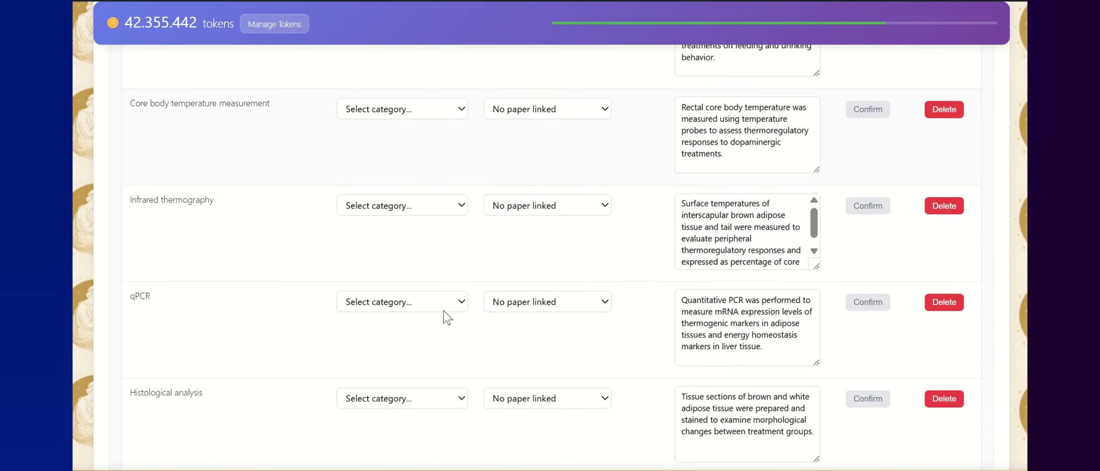
scroll(443, 311, down, 2)
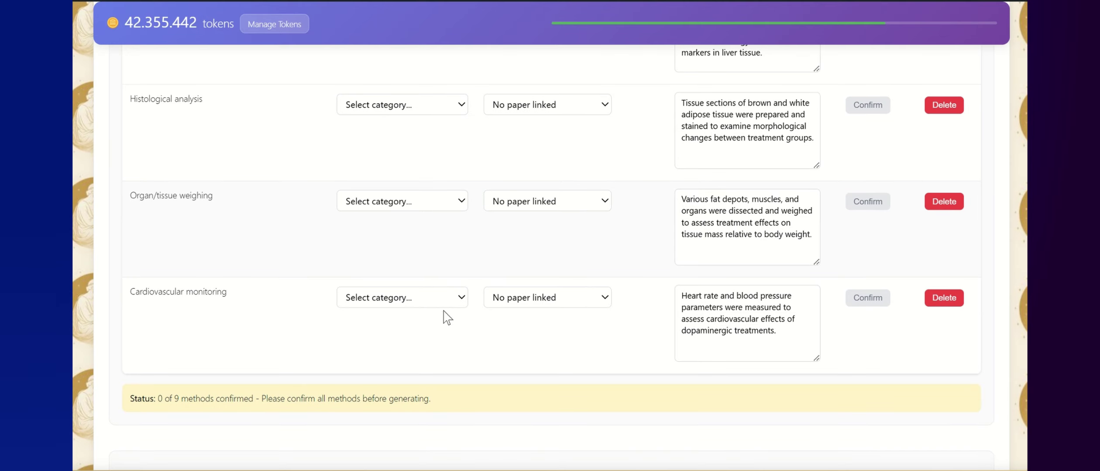
scroll(444, 311, up, 9)
scroll(443, 312, up, 7)
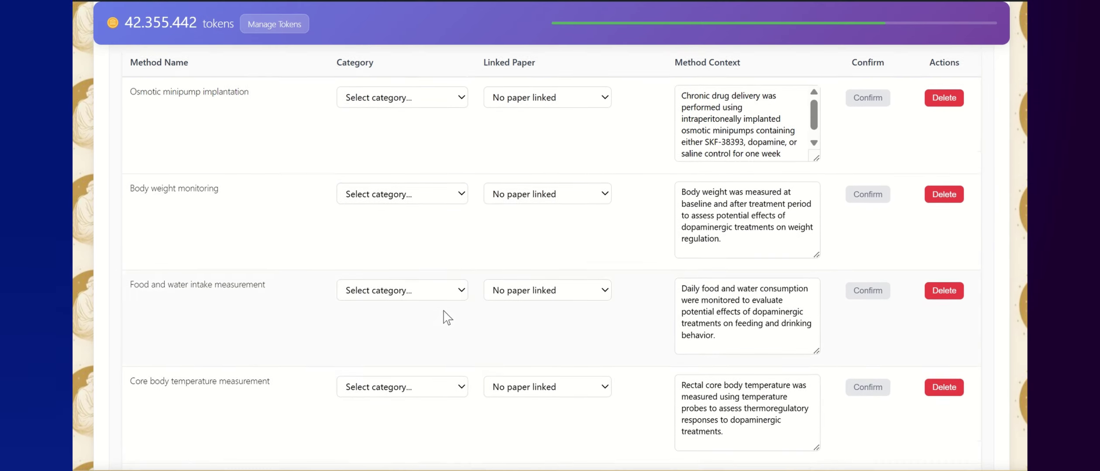
Assign the Model Organism category to the osmotic minipump implantation method and confirm that method.
click(415, 203)
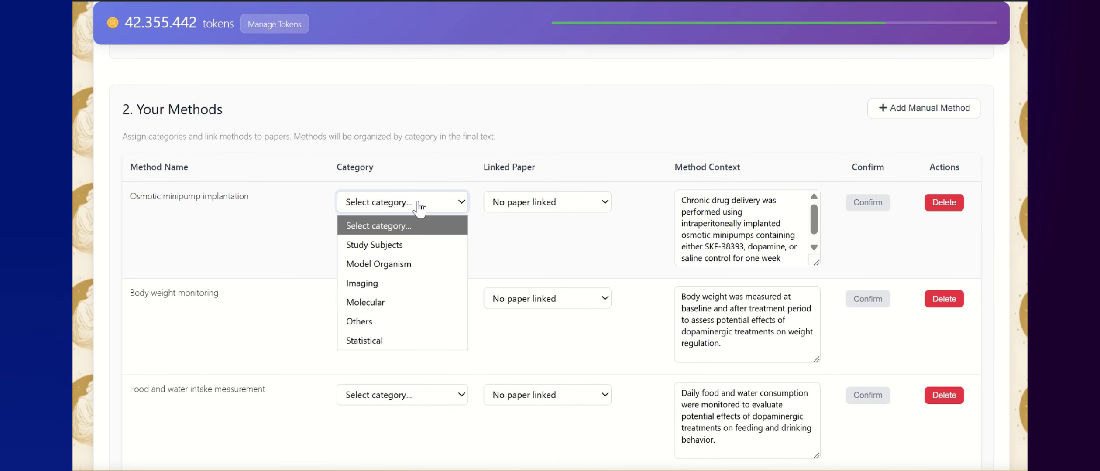
click(415, 203)
click(415, 203)
click(400, 265)
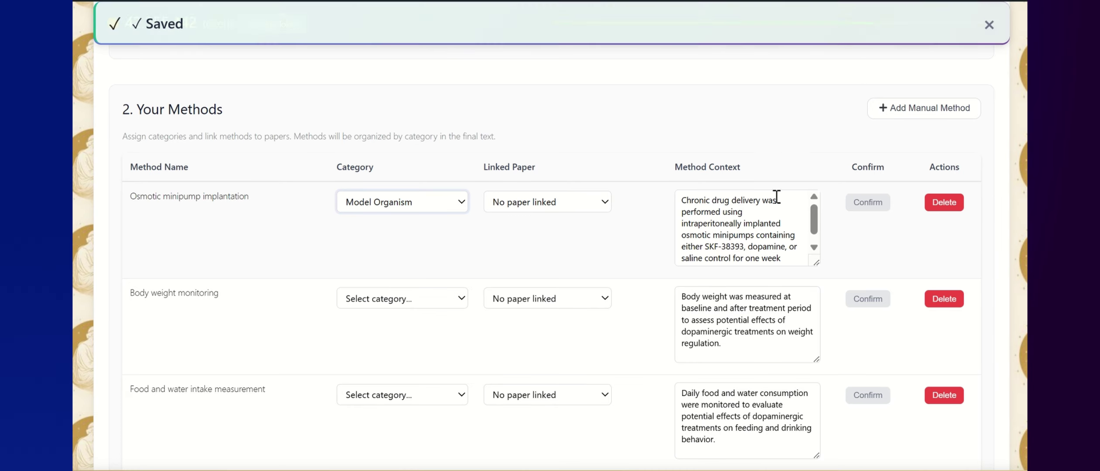
click(863, 207)
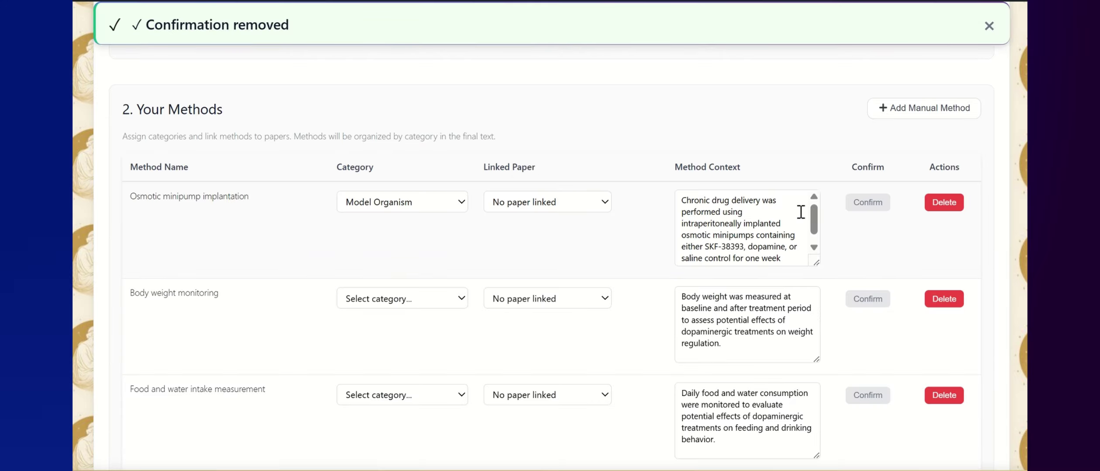
click(864, 205)
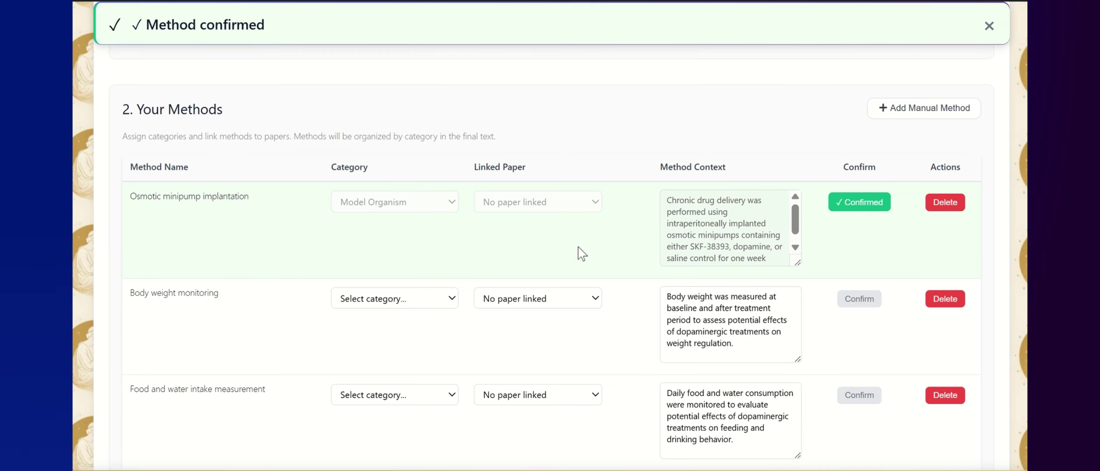
Categorize the body weight monitoring method as Model Organism, link the maternal thyroid hormone receptor β paper and confirm it.
scroll(582, 253, down, 3)
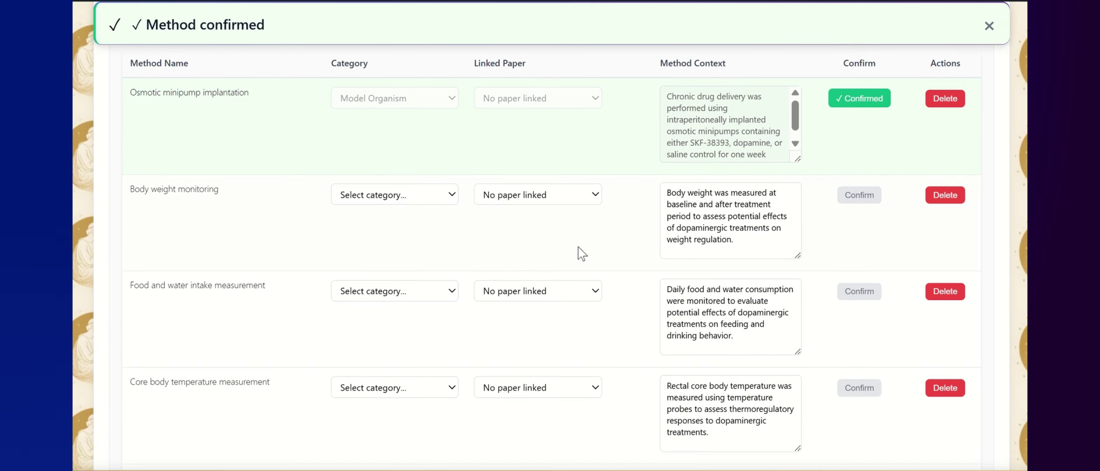
click(413, 204)
click(395, 257)
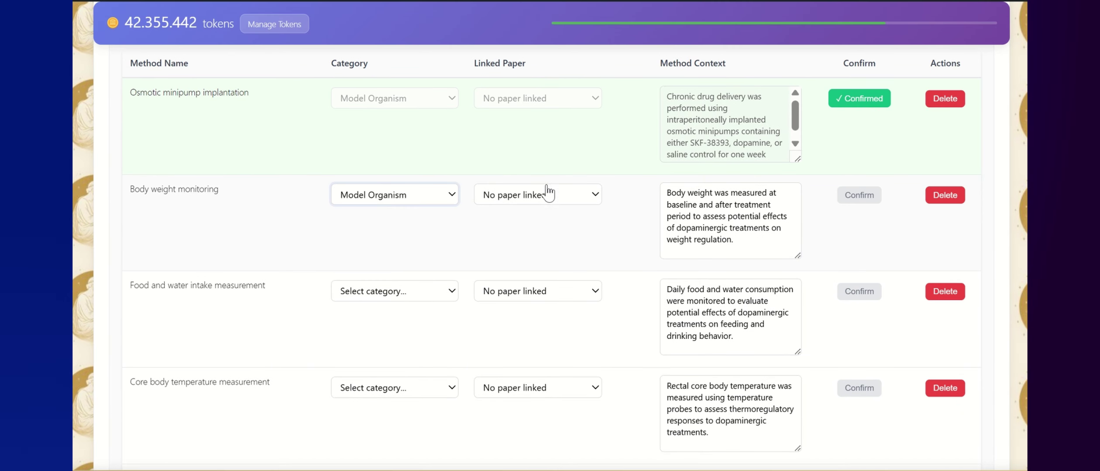
click(541, 201)
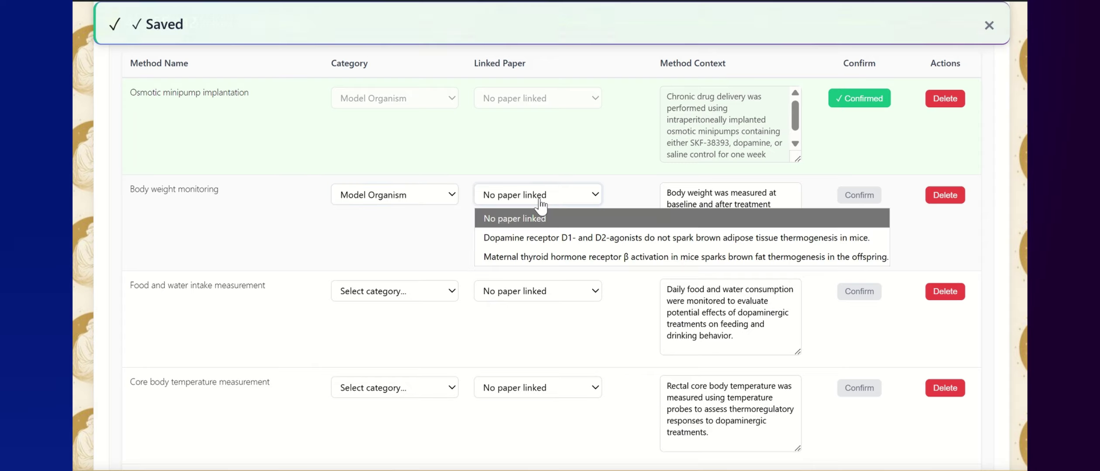
click(541, 256)
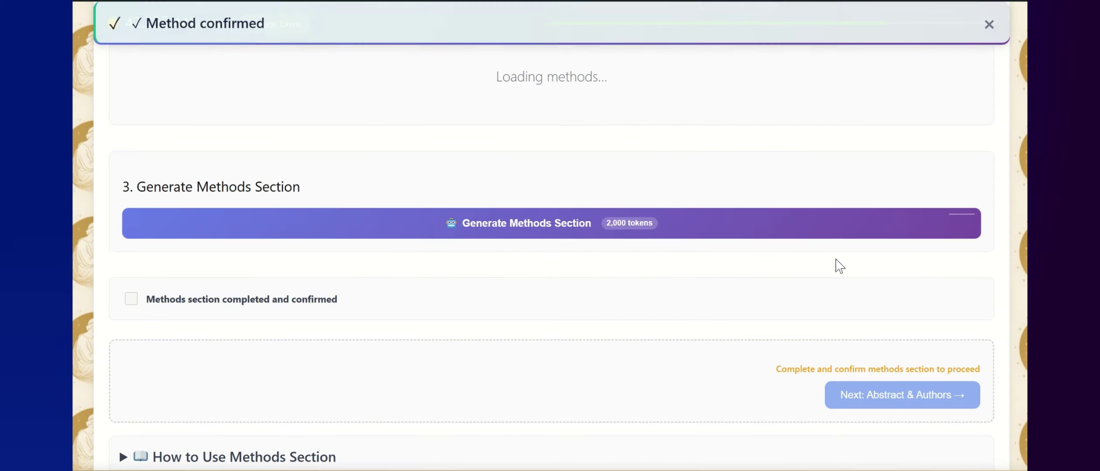
Categorize the food and water intake measurement as Model Organism, link the maternal thyroid hormone receptor β paper and confirm it.
scroll(840, 266, down, 1)
scroll(837, 265, down, 3)
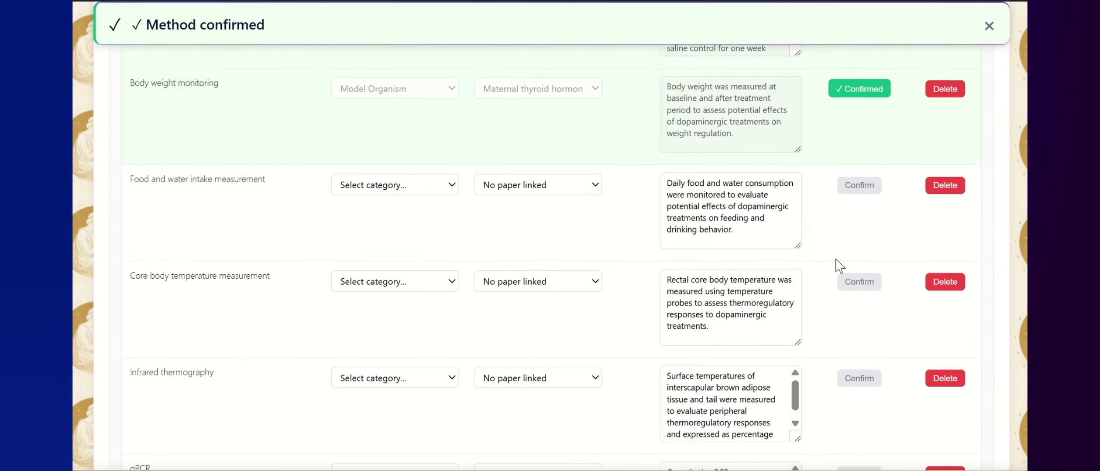
click(415, 183)
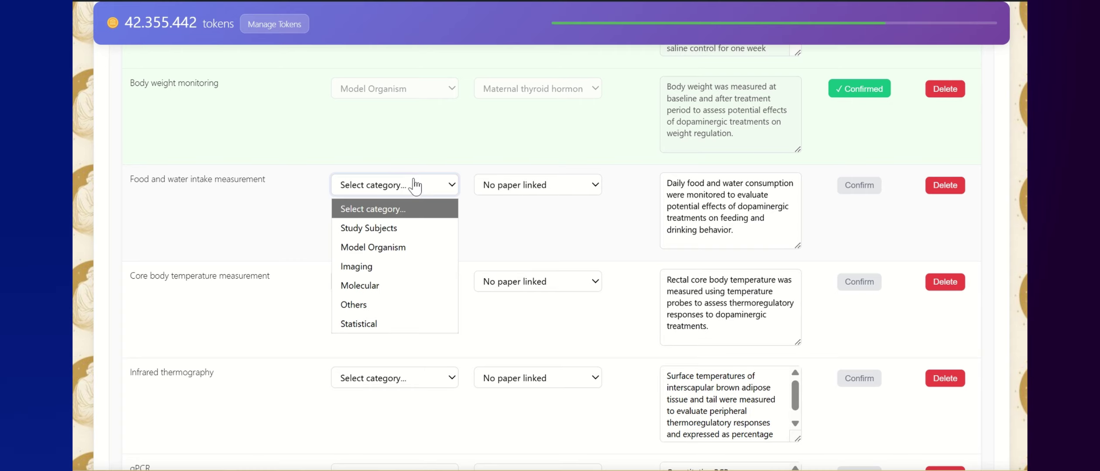
click(408, 247)
click(526, 196)
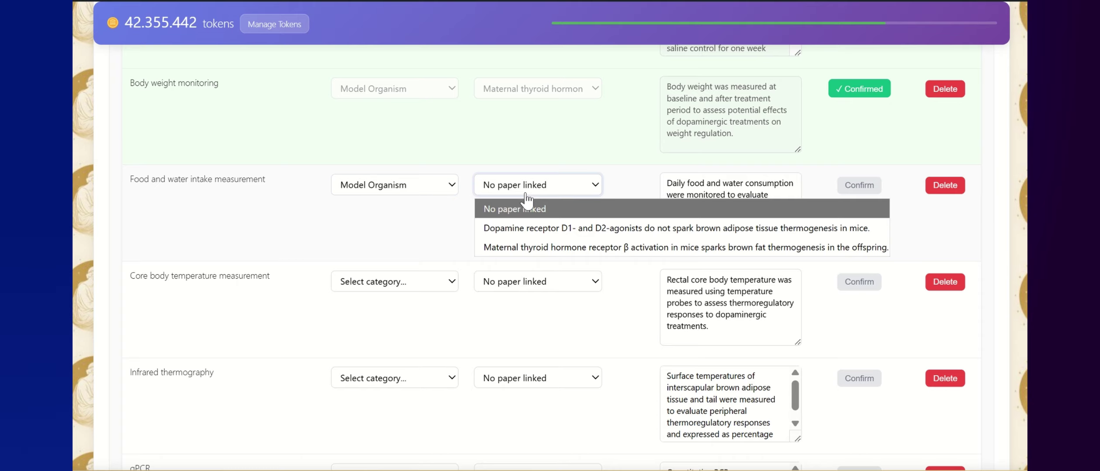
click(533, 247)
click(857, 196)
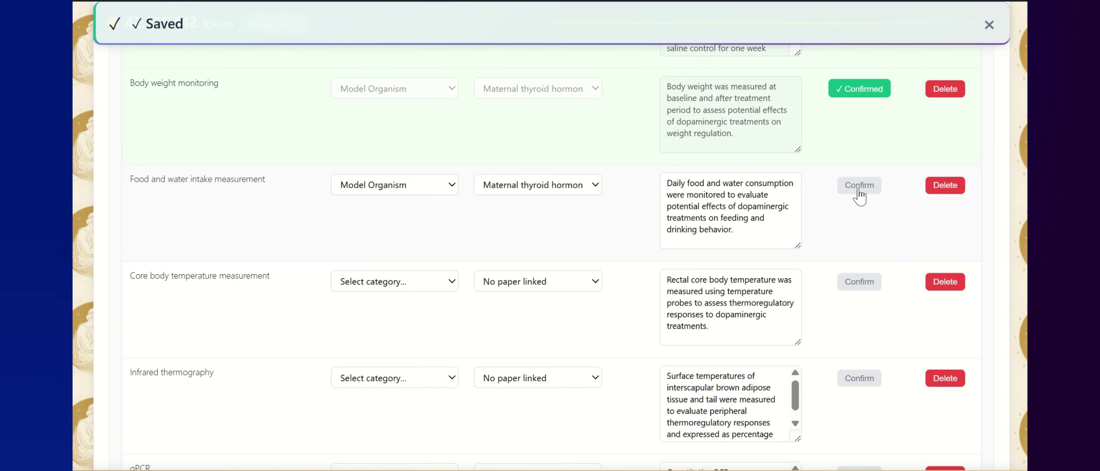
Categorize the core body temperature measurement as Model Organism, link the maternal thyroid hormone receptor β paper and confirm it.
scroll(643, 265, down, 10)
scroll(643, 265, up, 10)
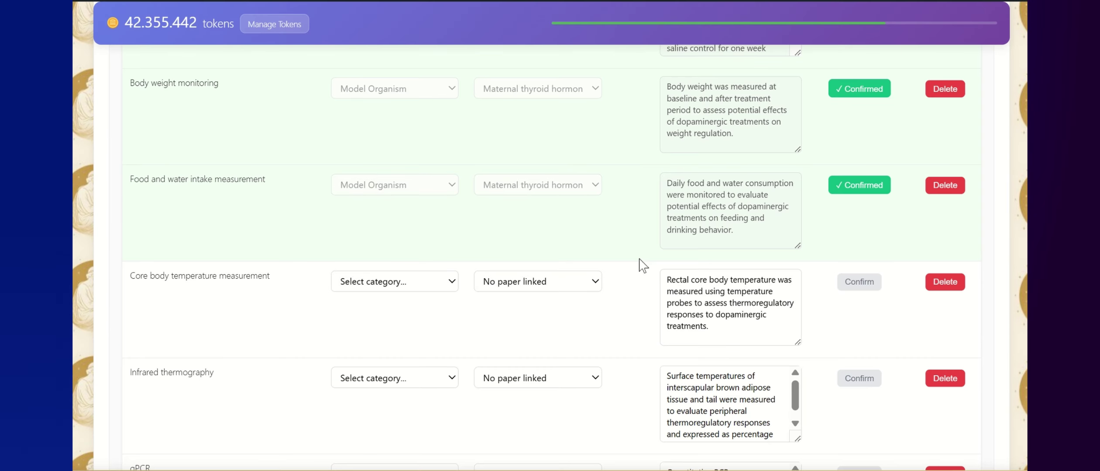
scroll(643, 265, down, 2)
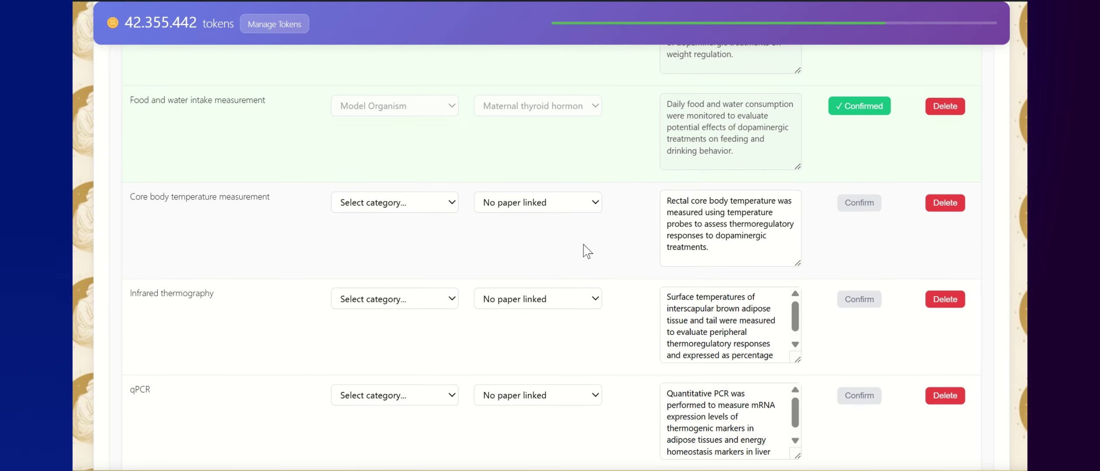
click(435, 206)
click(420, 268)
click(520, 203)
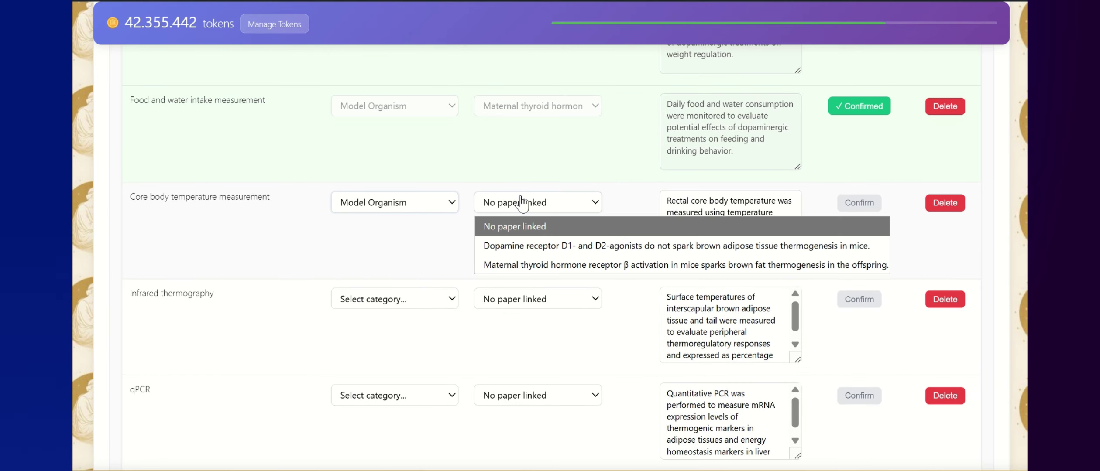
click(540, 265)
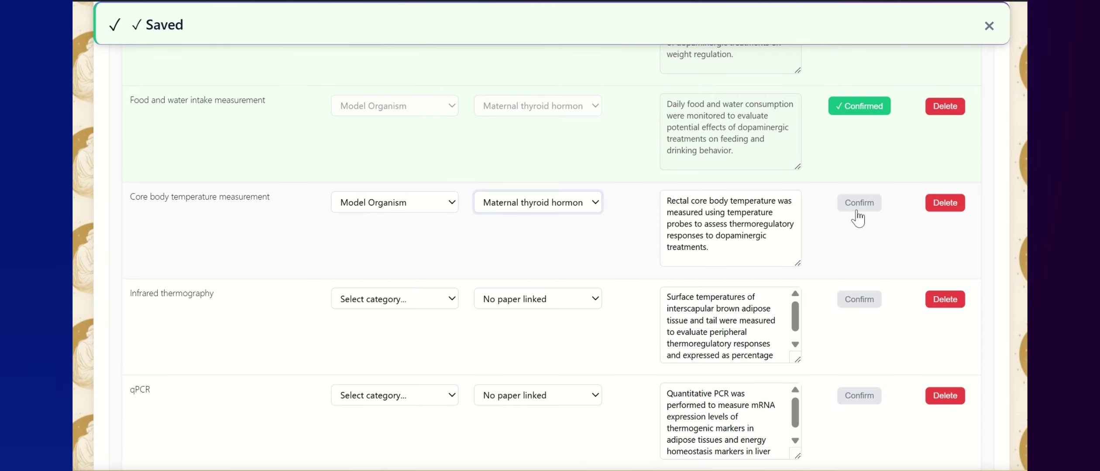
Categorize the infrared thermography method as Imaging, link the dopamine receptor D1- and D2-agonists paper and confirm it.
scroll(598, 239, down, 10)
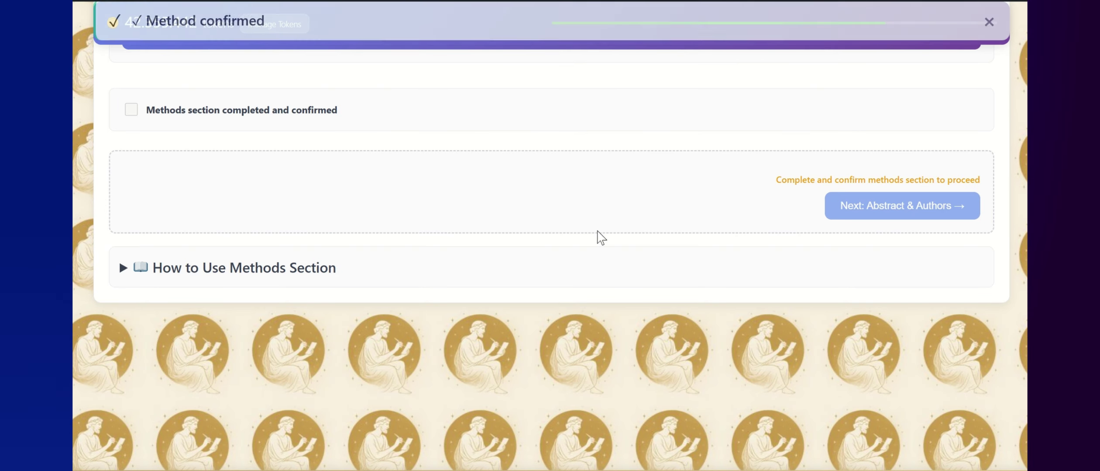
scroll(599, 239, down, 2)
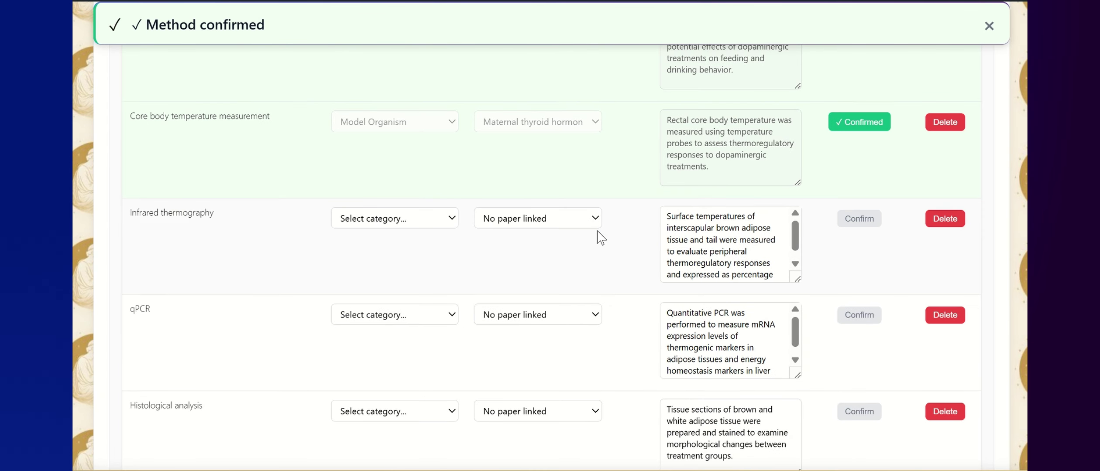
click(388, 193)
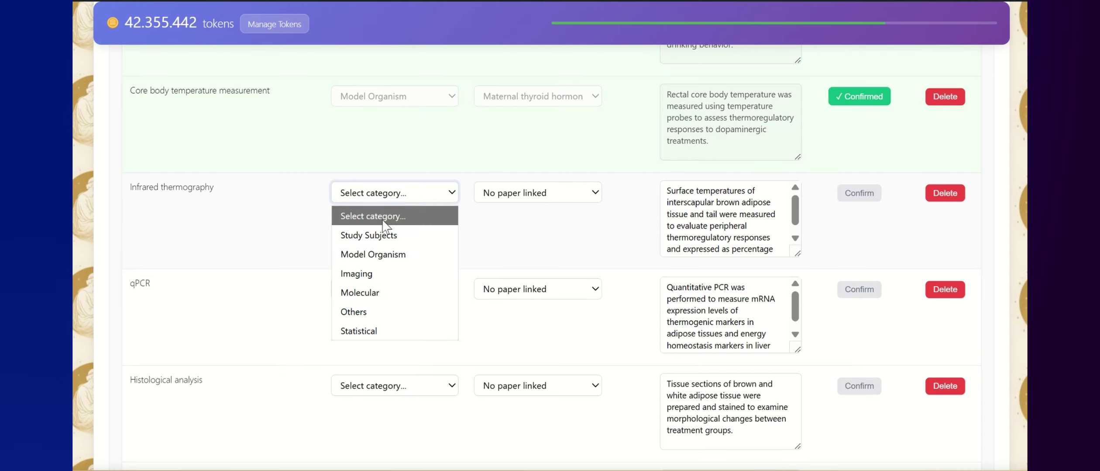
click(381, 272)
click(540, 201)
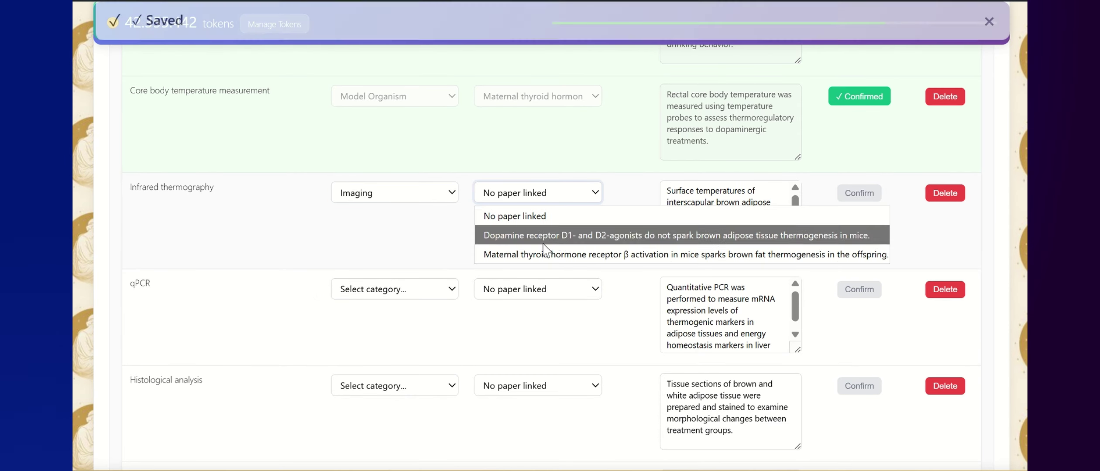
click(559, 238)
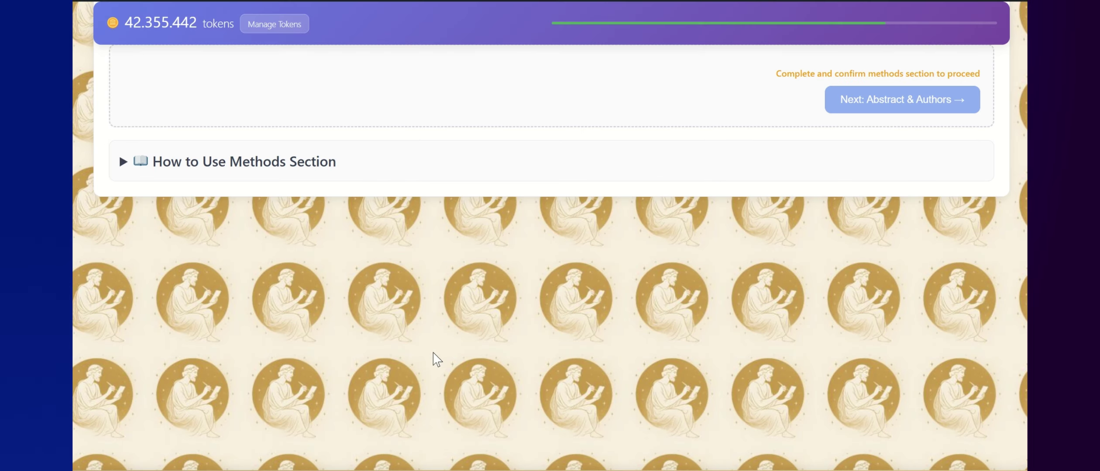
Categorize the qPCR method as Molecular, link the dopamine receptor D1- and D2-agonists paper and confirm it.
scroll(437, 359, down, 2)
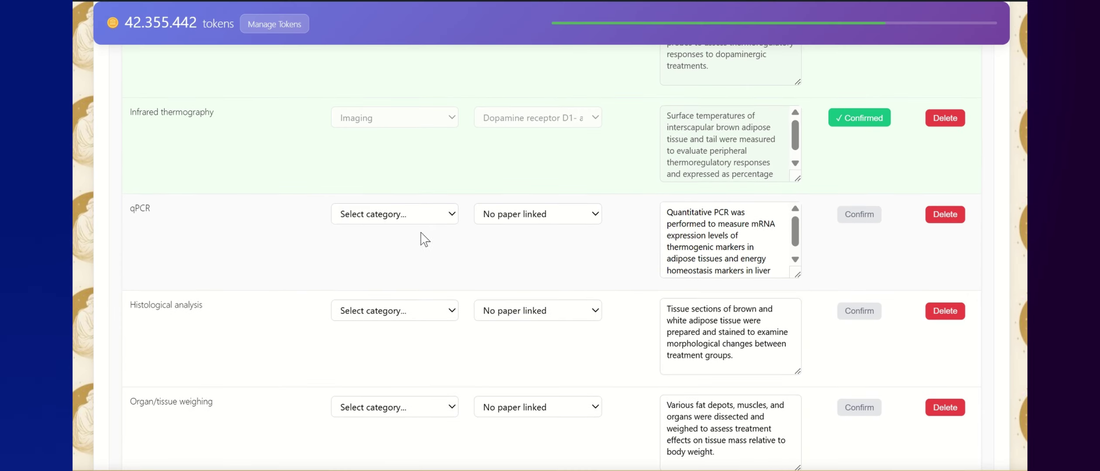
click(417, 218)
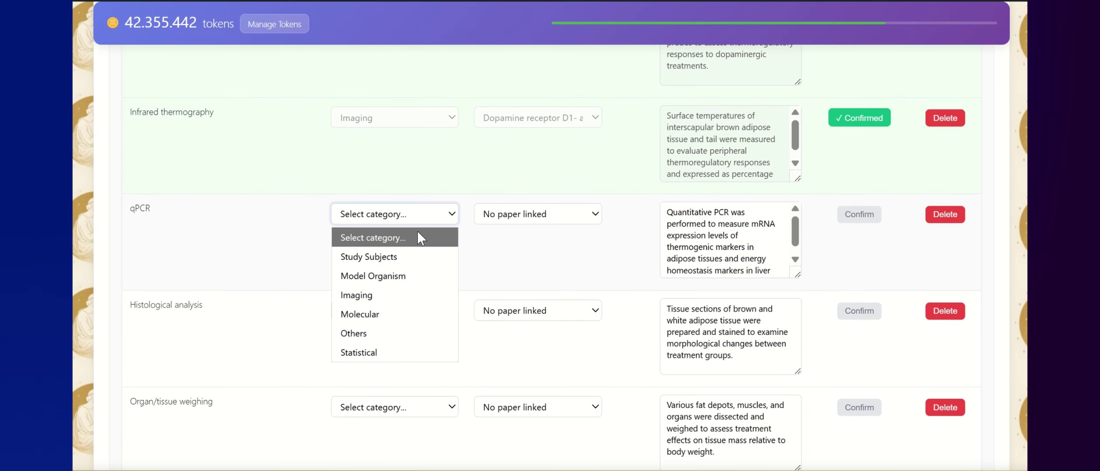
click(405, 312)
click(519, 216)
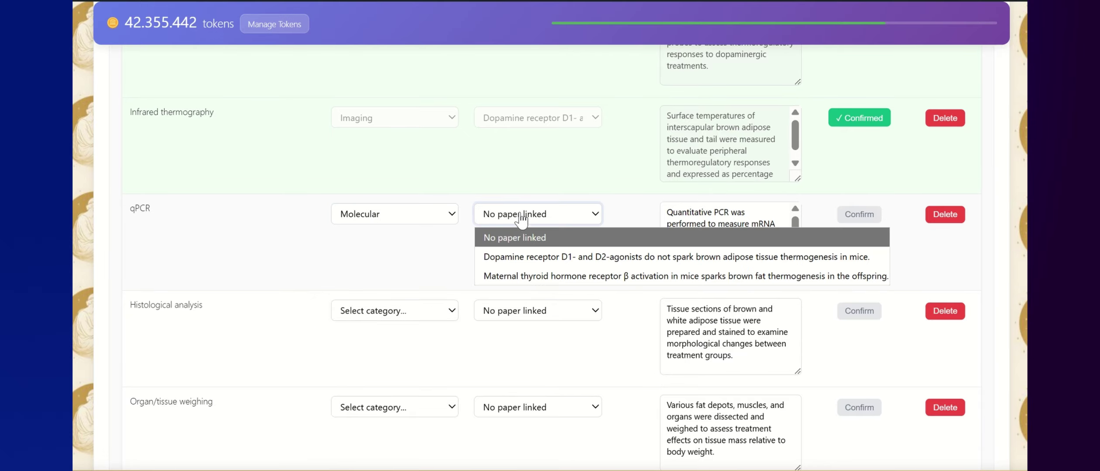
click(542, 258)
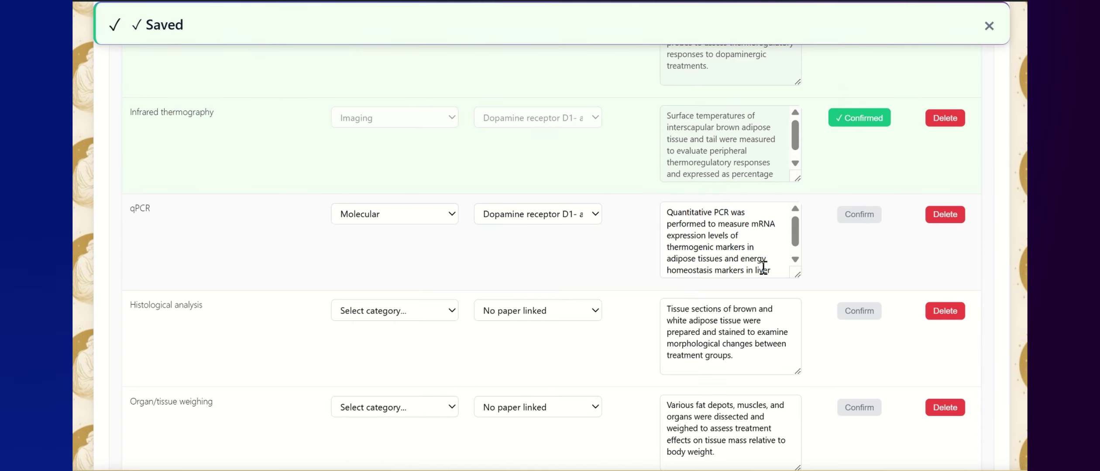
Categorize the histological analysis as Imaging, link the dopamine receptor D1- and D2-agonists paper and confirm it.
scroll(601, 302, down, 2)
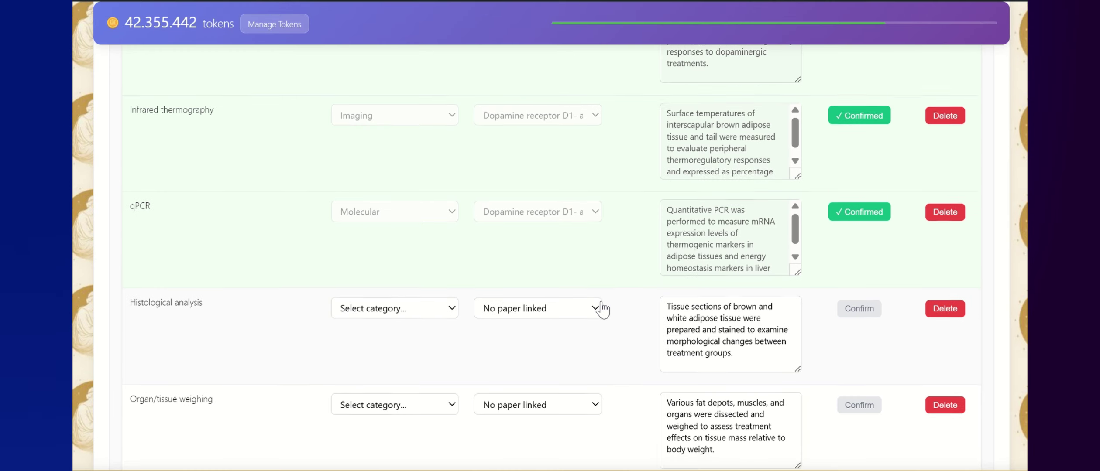
click(430, 230)
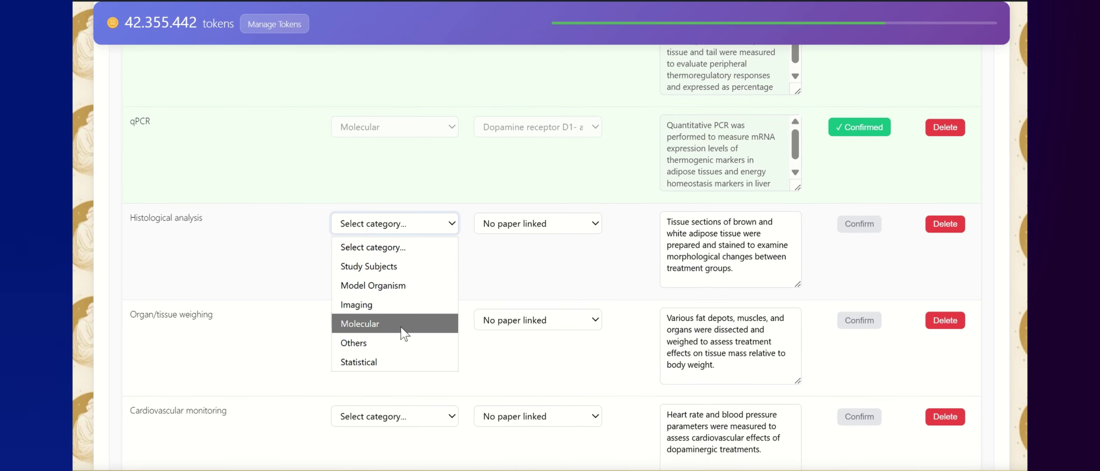
click(401, 307)
click(526, 229)
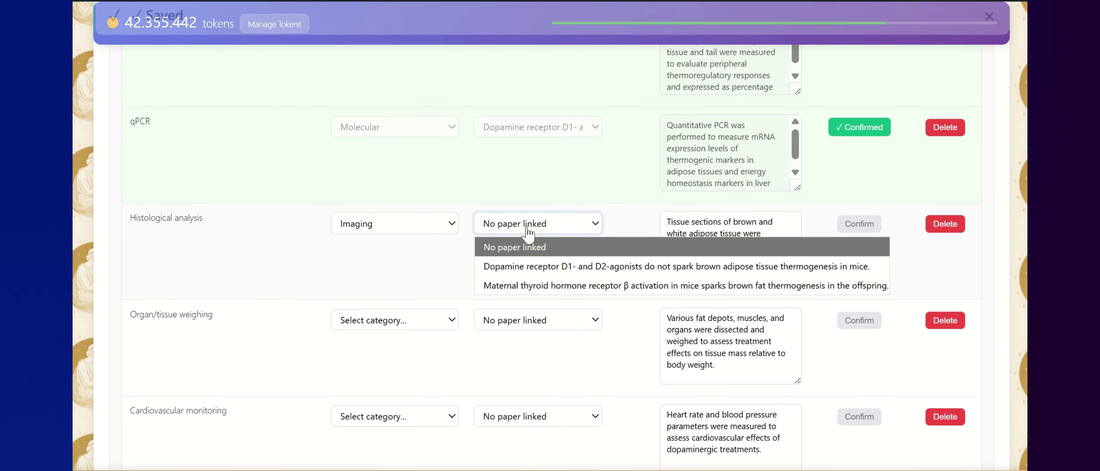
click(535, 267)
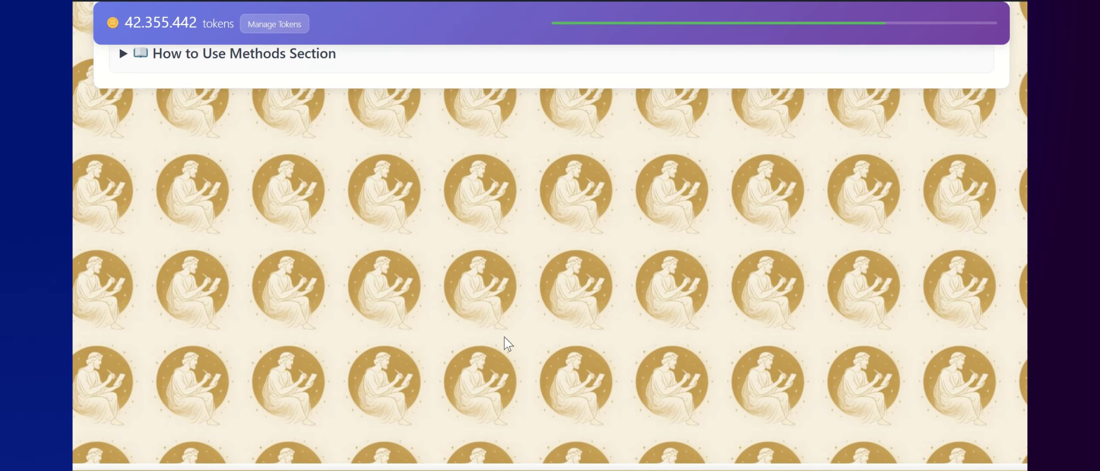
Categorize organ/tissue weighing as Model Organism, link the dopamine receptor D1- and D2-agonists paper and confirm it.
scroll(506, 343, down, 3)
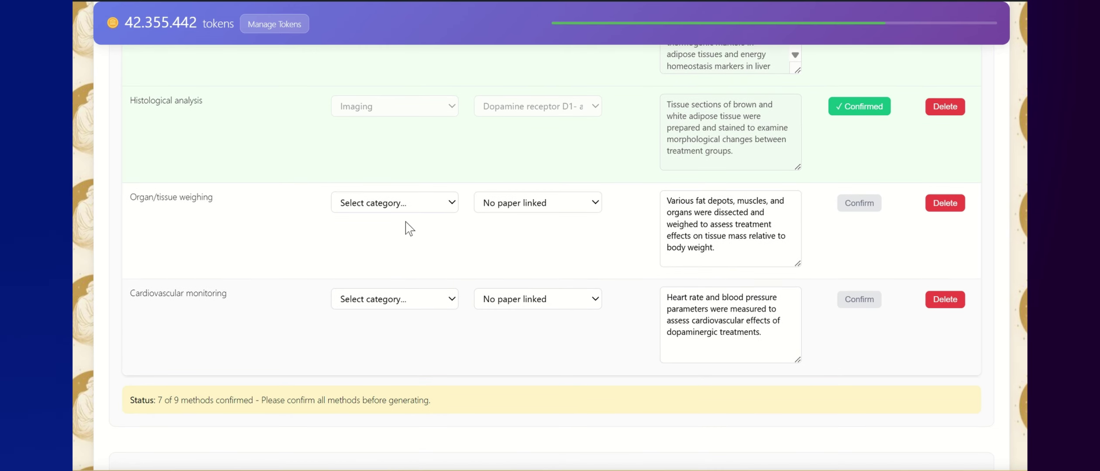
click(400, 207)
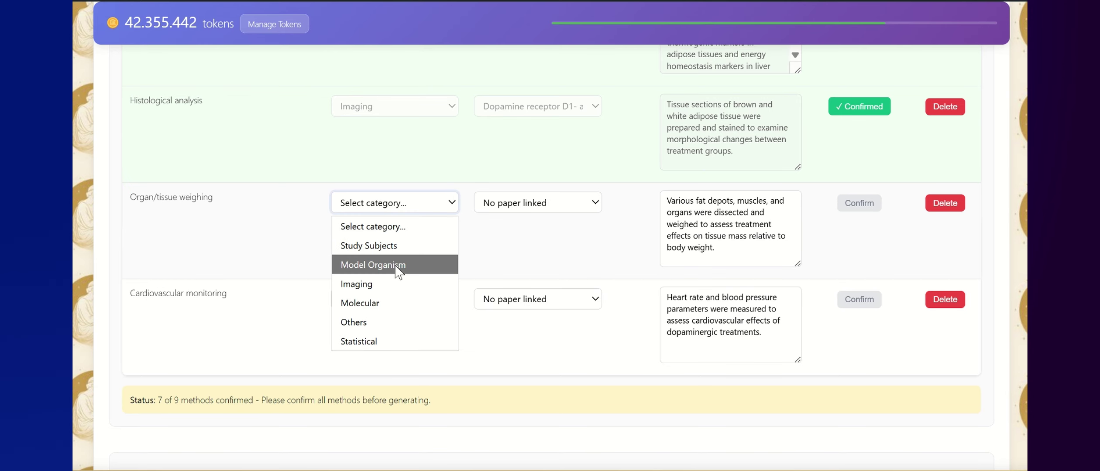
click(400, 265)
click(522, 205)
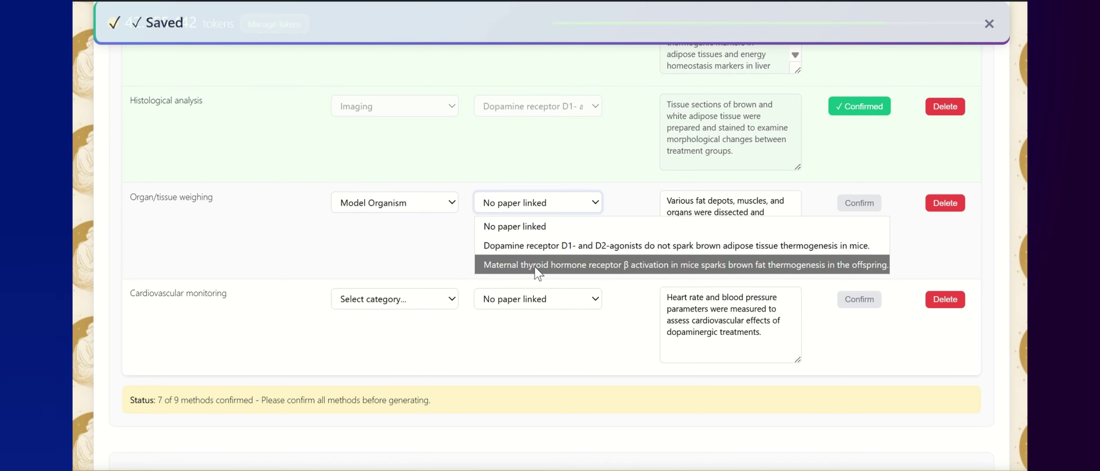
click(552, 246)
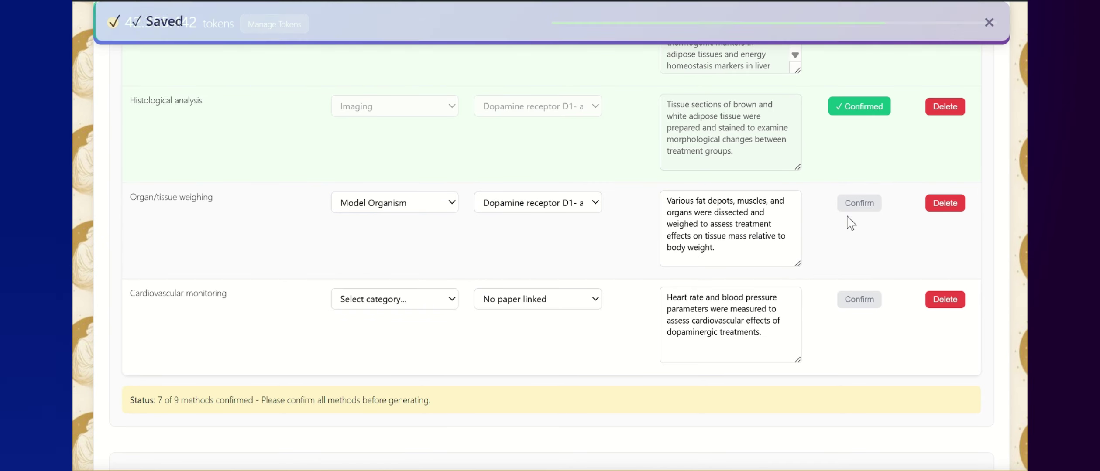
Assign the Model Organism category to cardiovascular monitoring and confirm that method without linking a paper.
scroll(593, 290, down, 10)
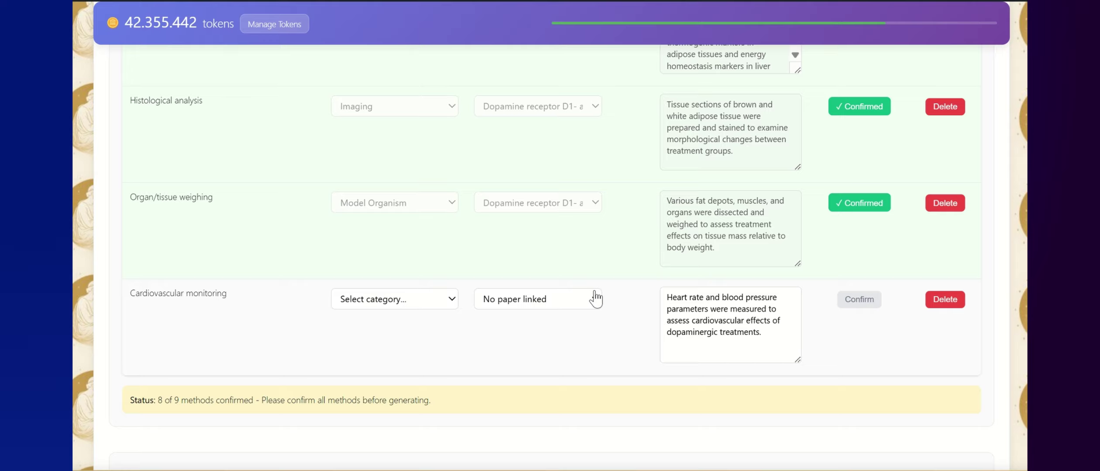
scroll(596, 293, down, 2)
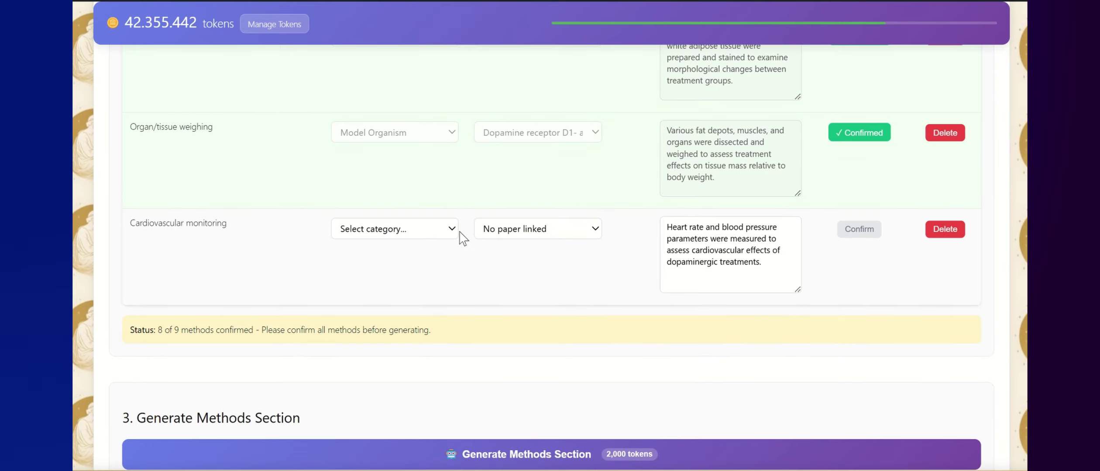
click(425, 234)
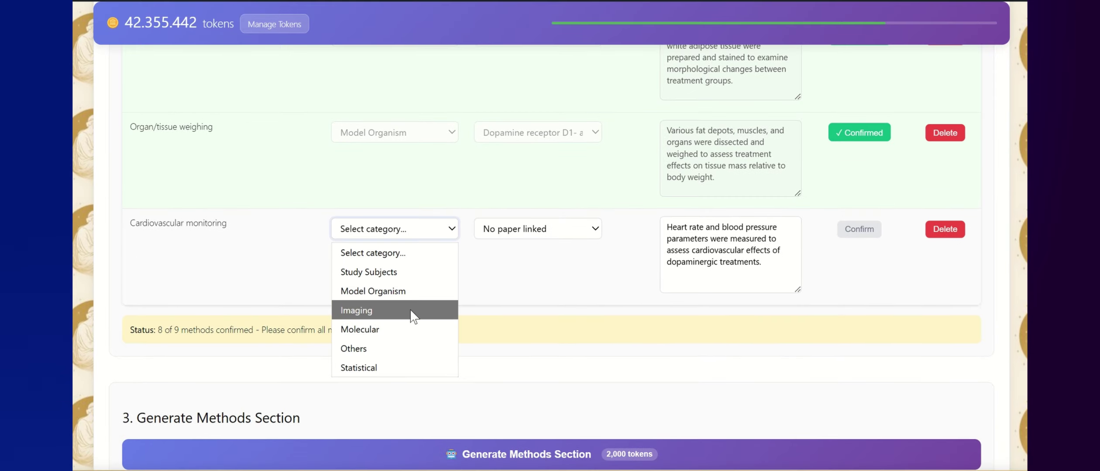
click(413, 295)
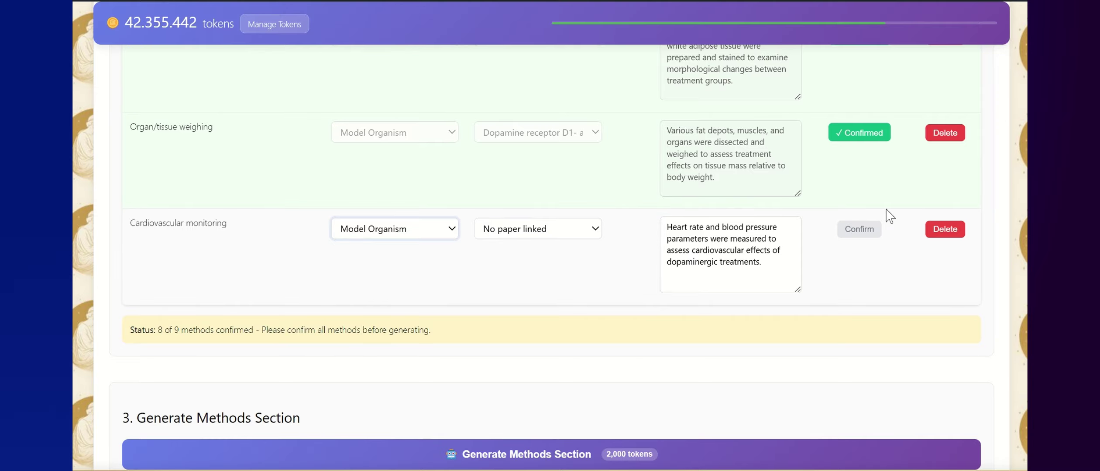
click(858, 232)
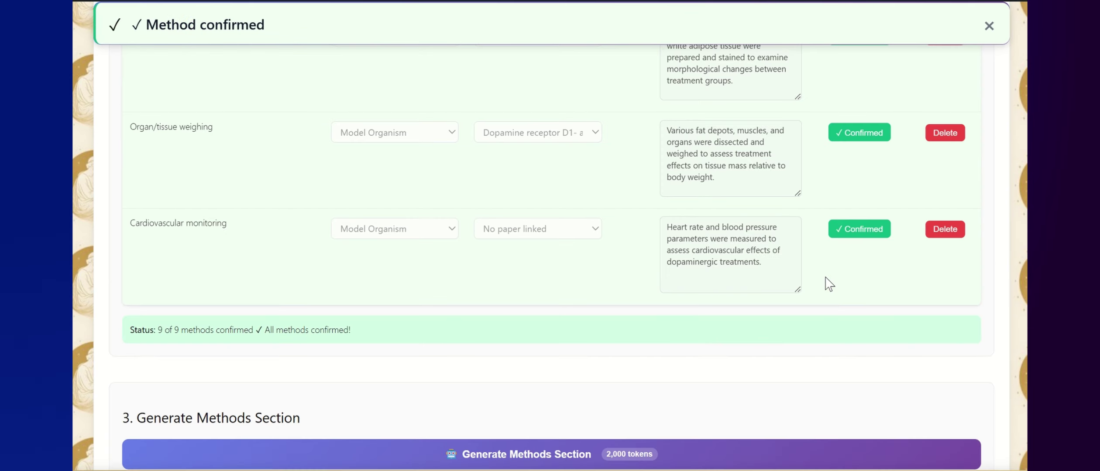
scroll(635, 410, down, 5)
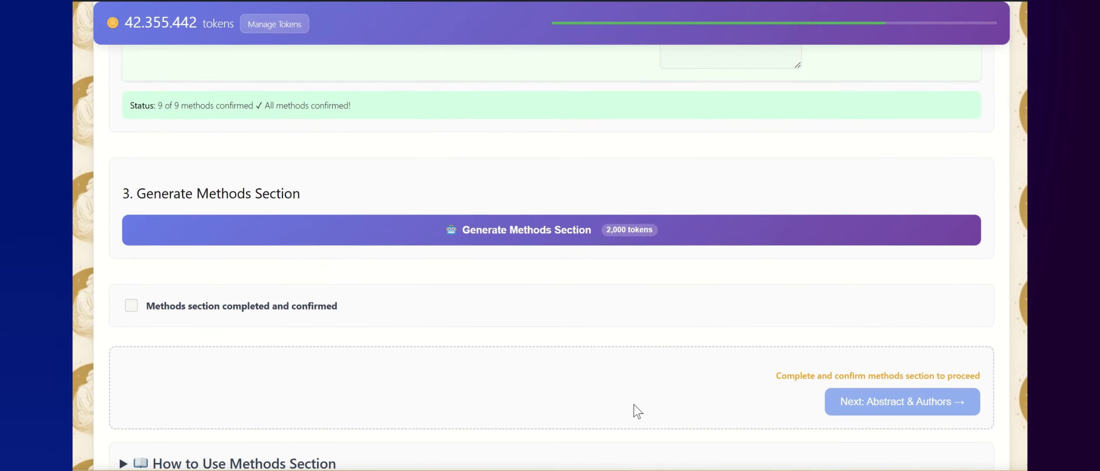
Generate the Methods section, review its text through the Molecular Methods part and confirm it to proceed to Abstract & Authors.
click(579, 232)
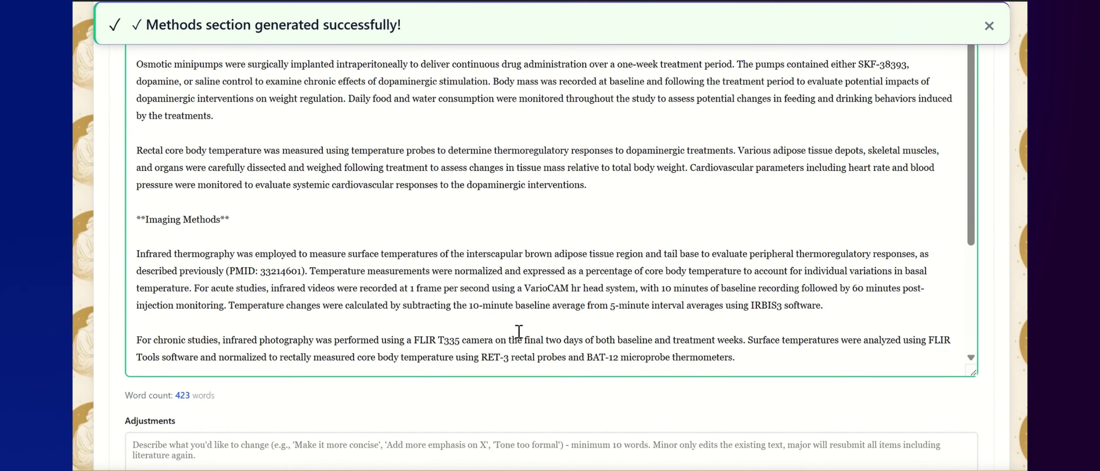
scroll(498, 214, up, 2)
scroll(499, 216, down, 3)
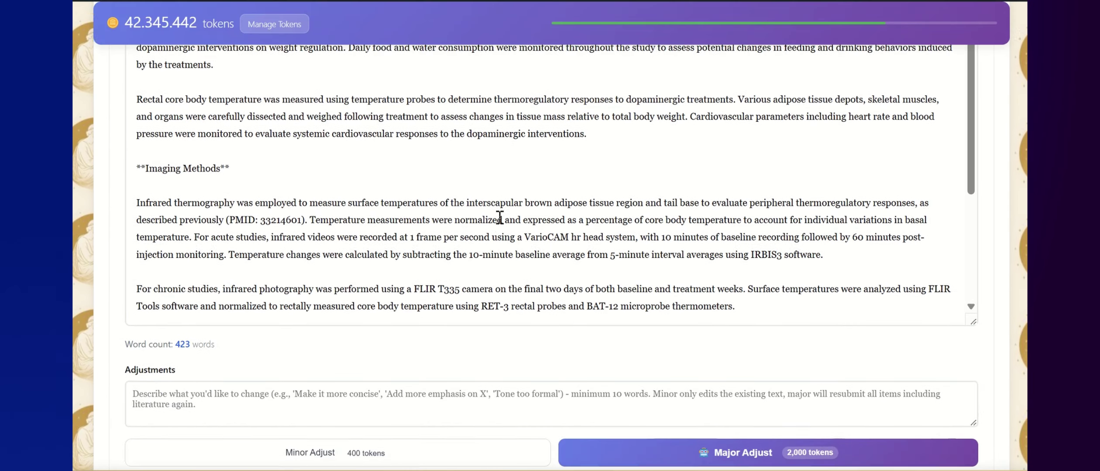
scroll(500, 217, down, 5)
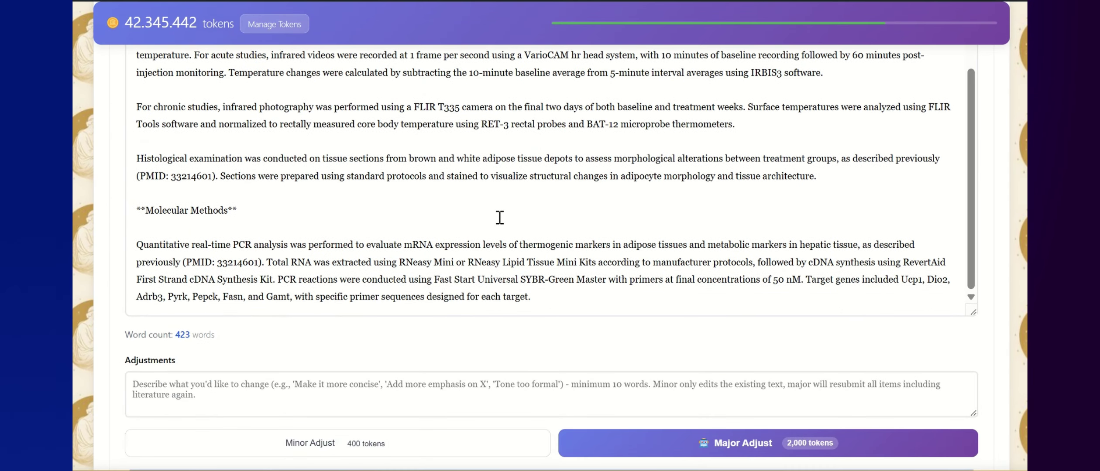
scroll(500, 217, down, 2)
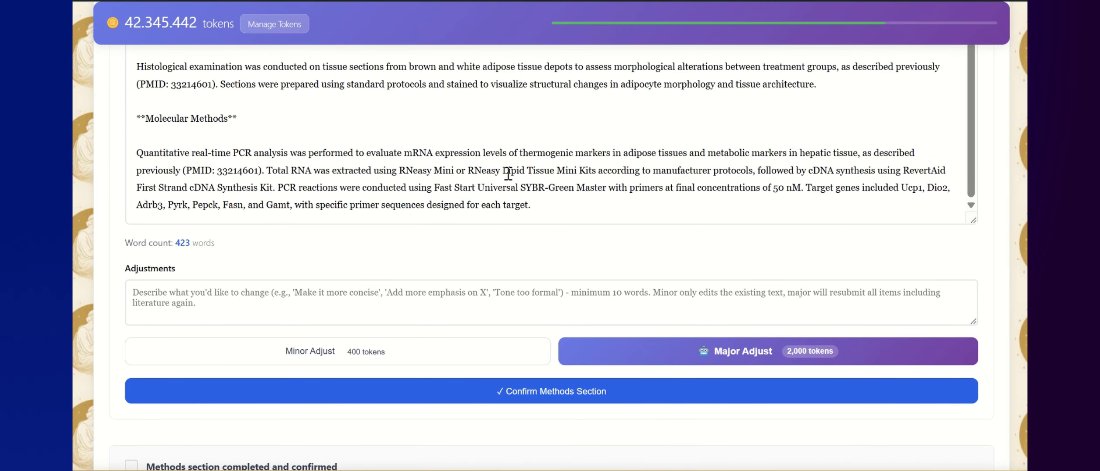
scroll(567, 133, up, 2)
scroll(567, 133, down, 2)
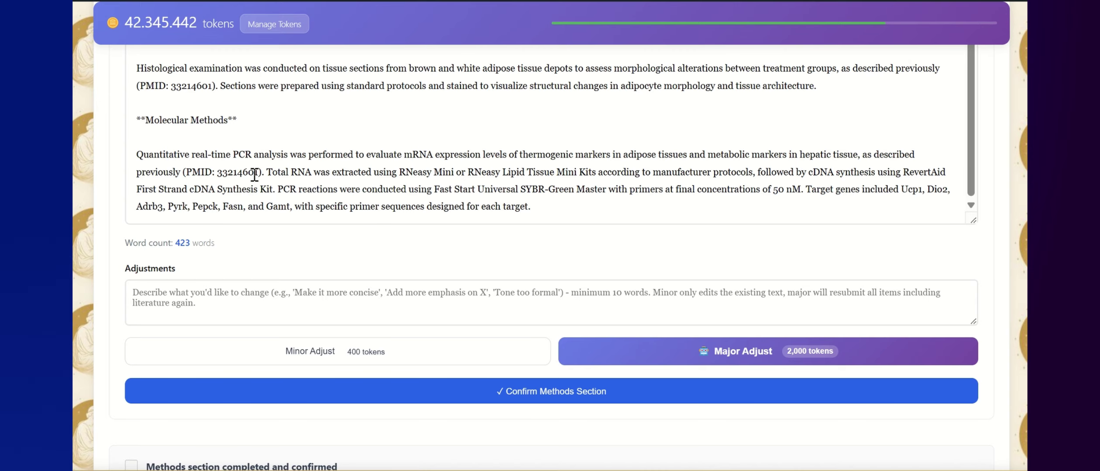
scroll(388, 177, down, 1)
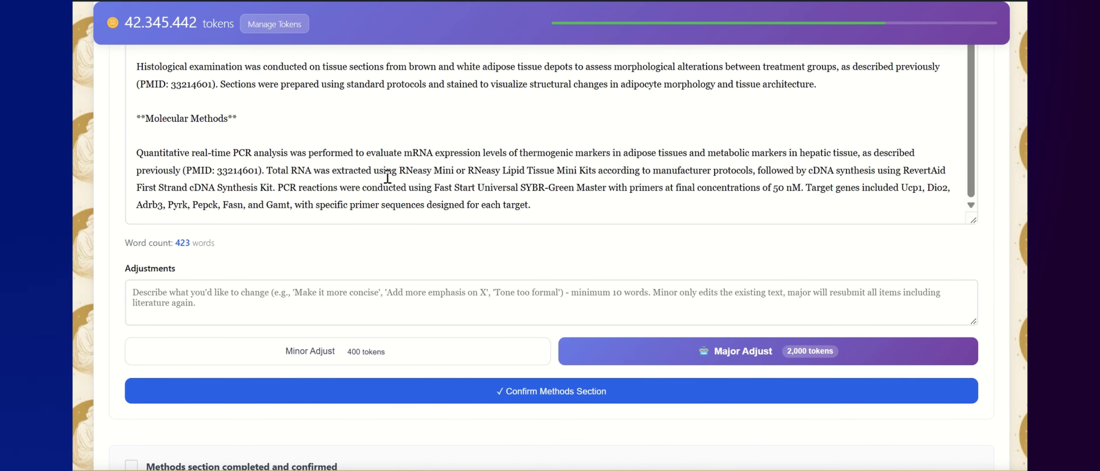
scroll(387, 177, down, 2)
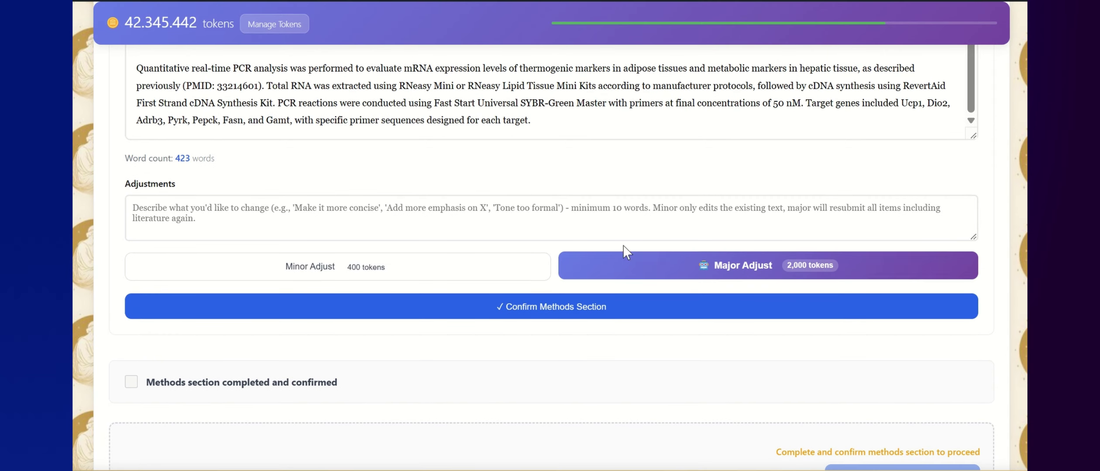
click(541, 308)
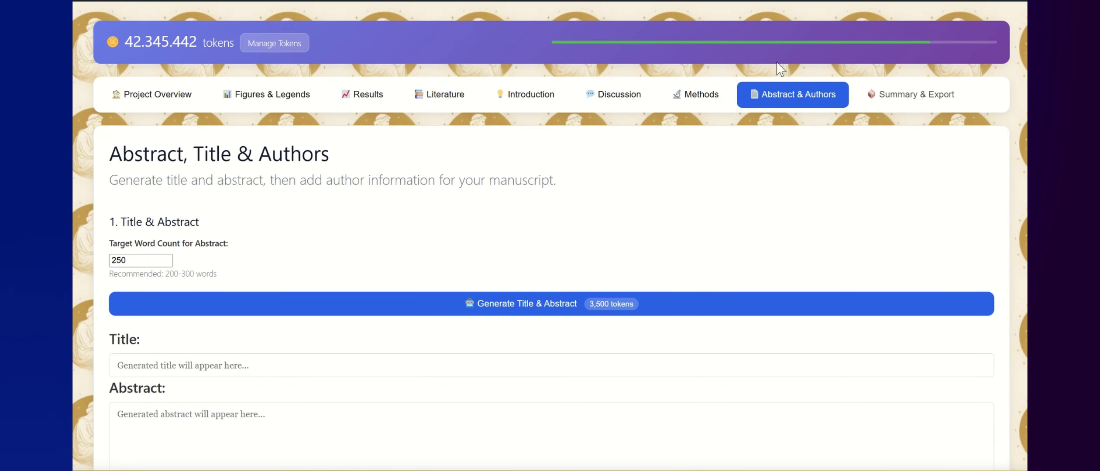
Generate the manuscript's title and abstract with a target abstract length of 250 words, accepting the token cost.
scroll(527, 173, down, 2)
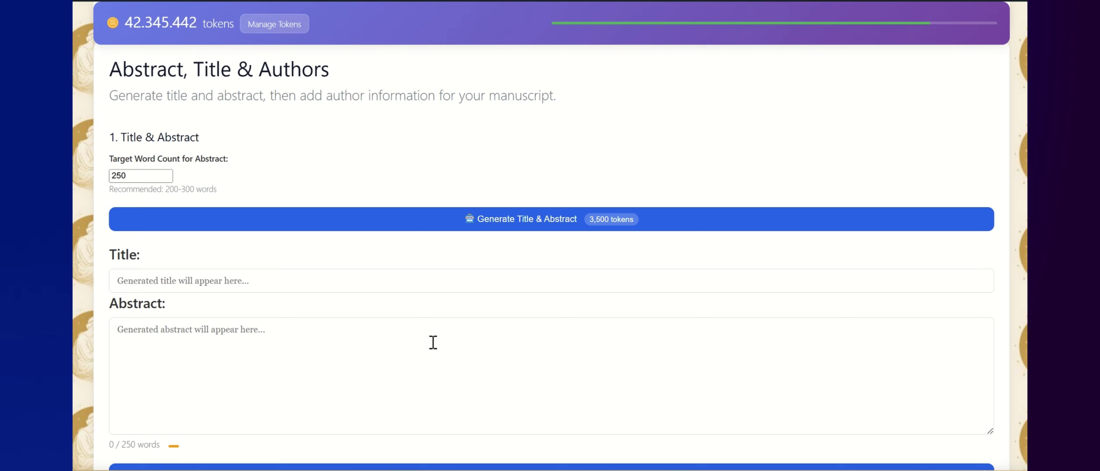
click(521, 221)
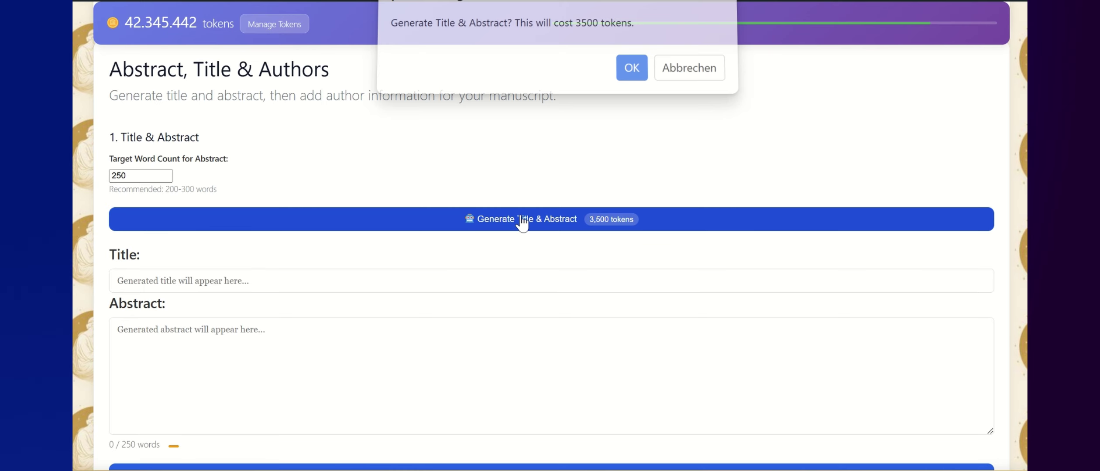
click(638, 73)
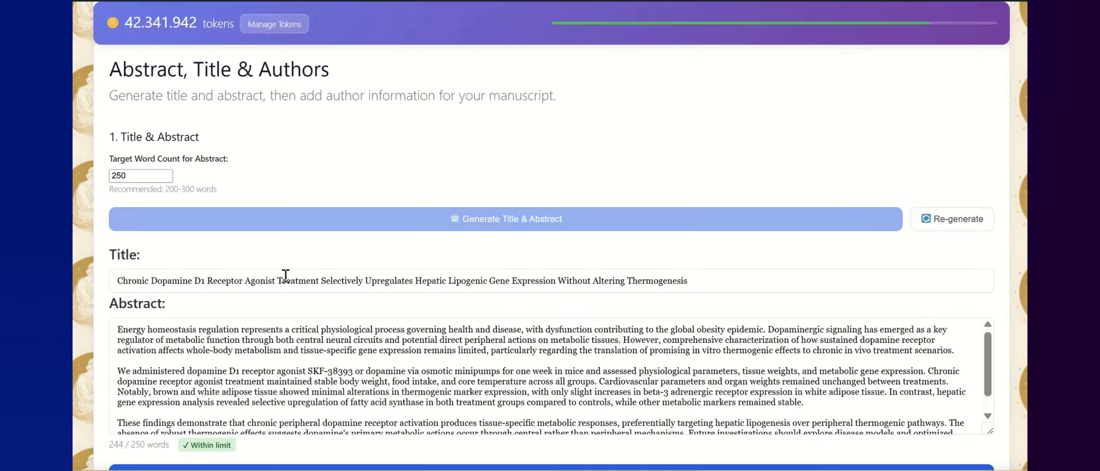
Review the generated title and the full abstract, and confirm both.
scroll(286, 276, down, 1)
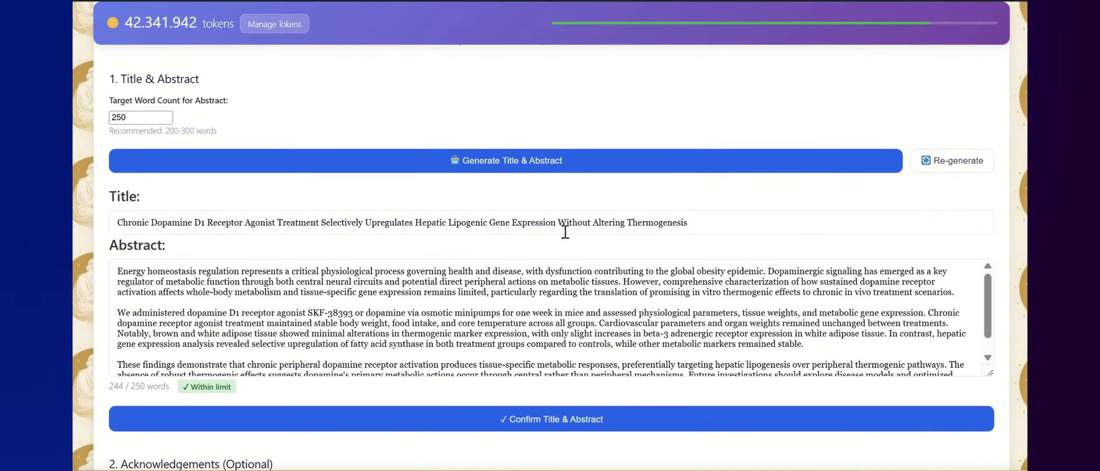
scroll(629, 228, down, 1)
scroll(628, 228, down, 1)
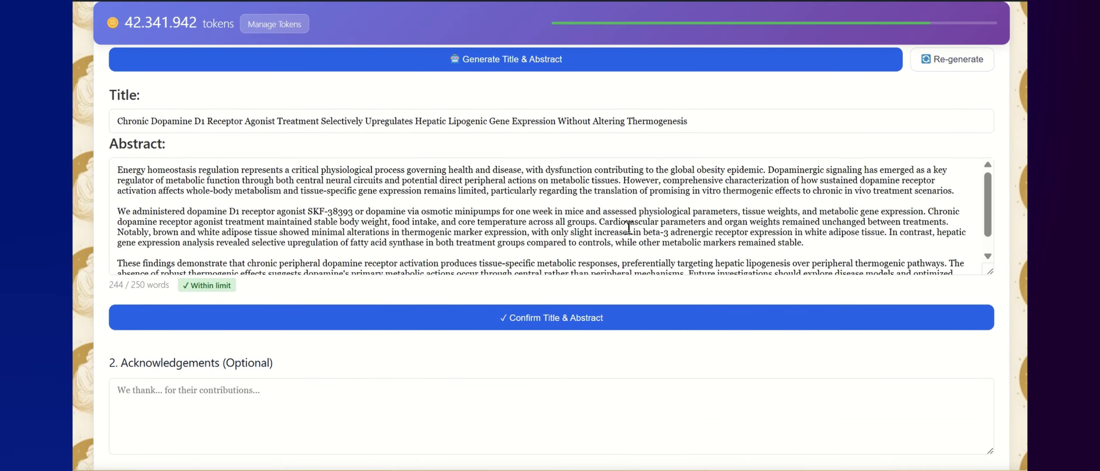
scroll(613, 205, down, 4)
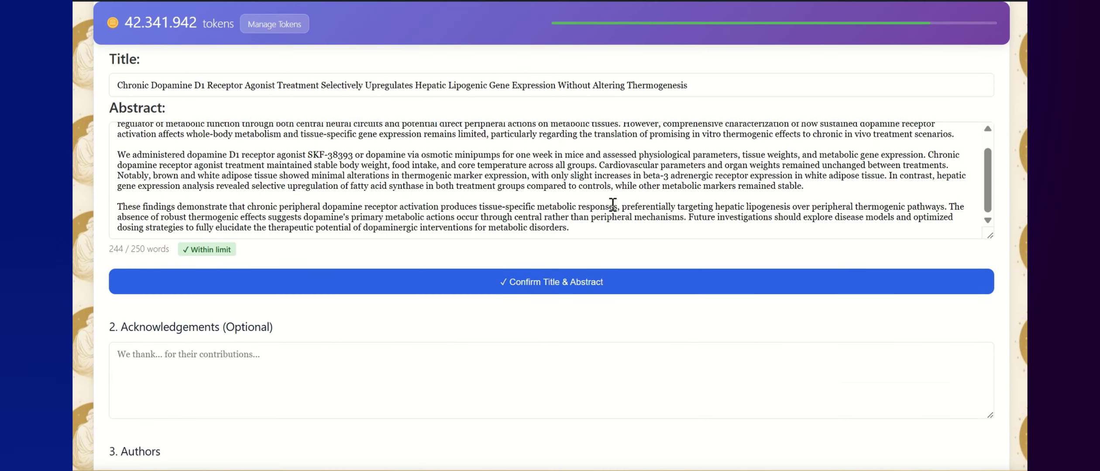
scroll(612, 205, down, 1)
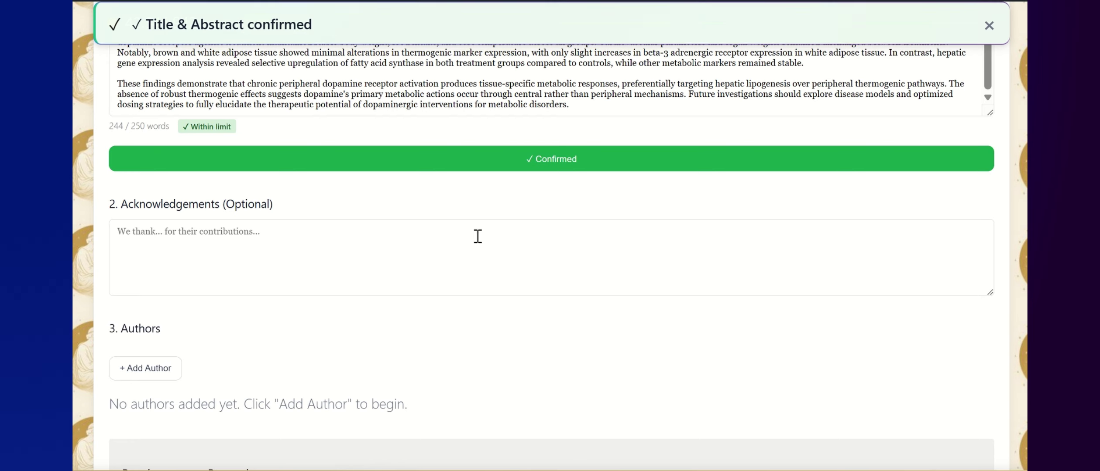
Write the acknowledgement "We thank the GTH Uni Lübeck for excellent animal caretaking and the Deutsche Forschungsgemeinschaft DFG for funding this".
click(475, 235)
text(We )
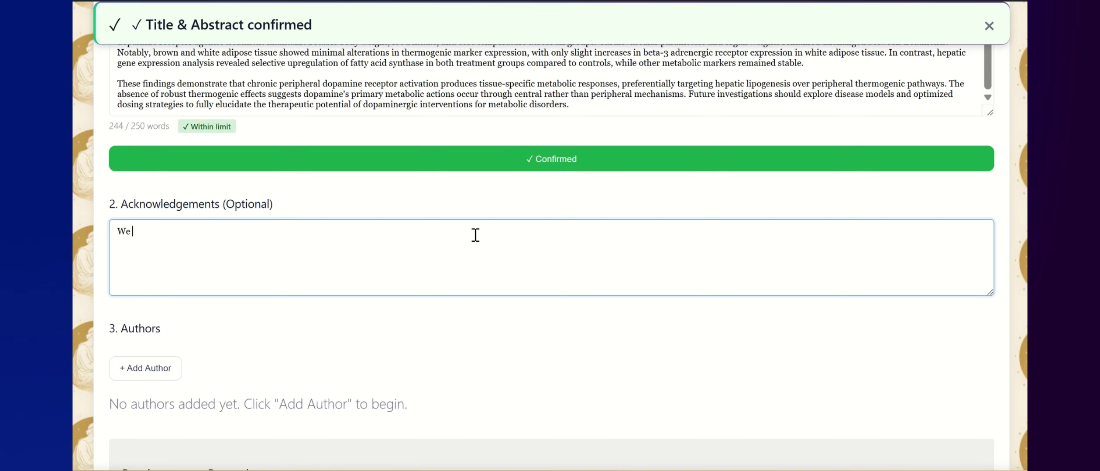
text(thank the GTH )
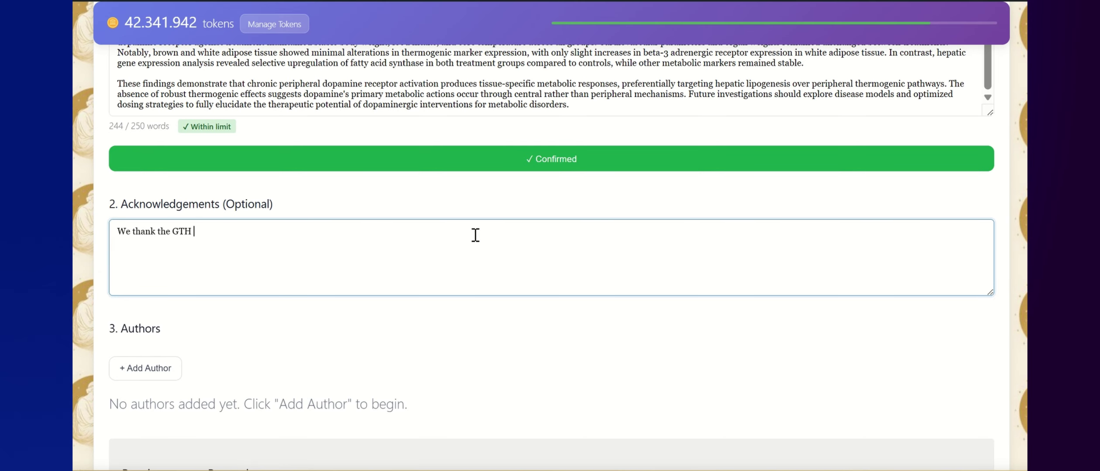
text(Uni  Lübeck for ex)
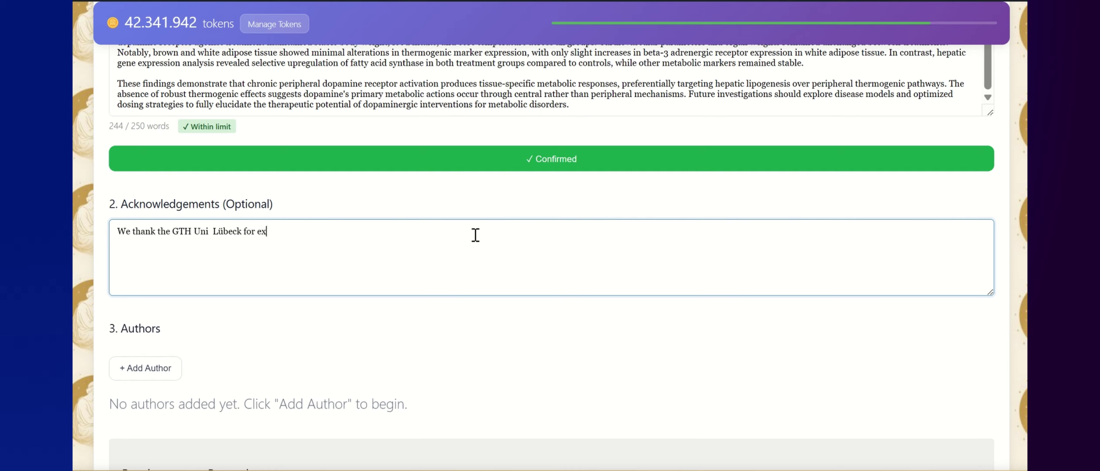
text(cellentz an)
key(BackSpace)
text(animal car)
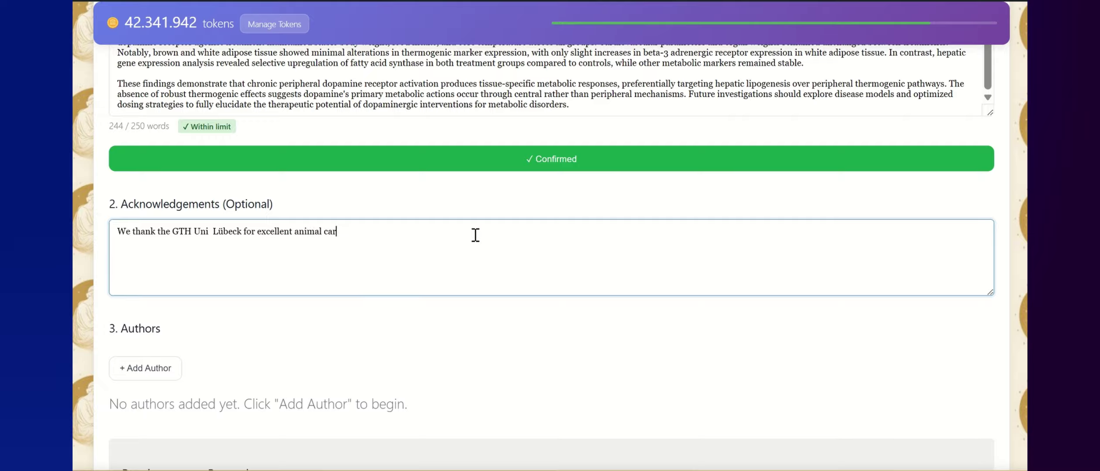
text(etajki)
text(ing)
text( and the Deutsche For)
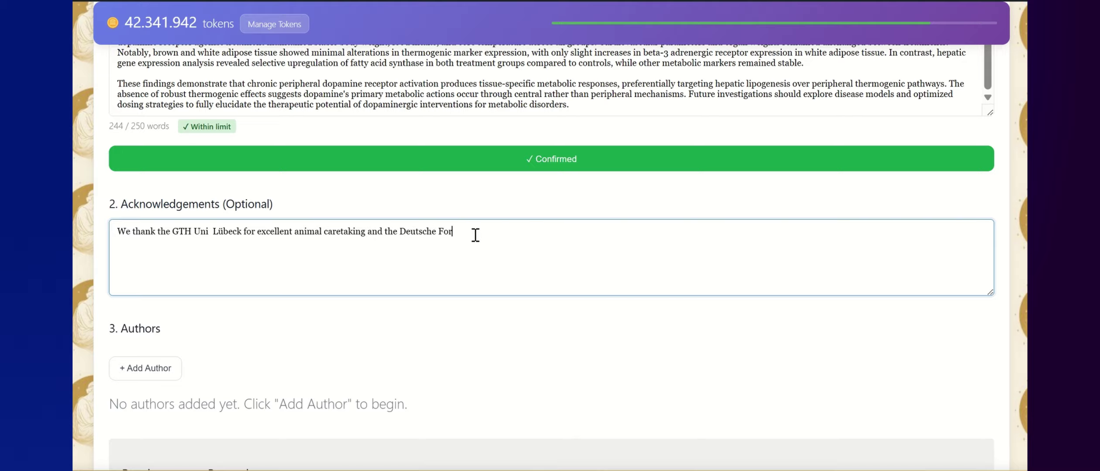
text(schungsgemeinschaft DFG fo)
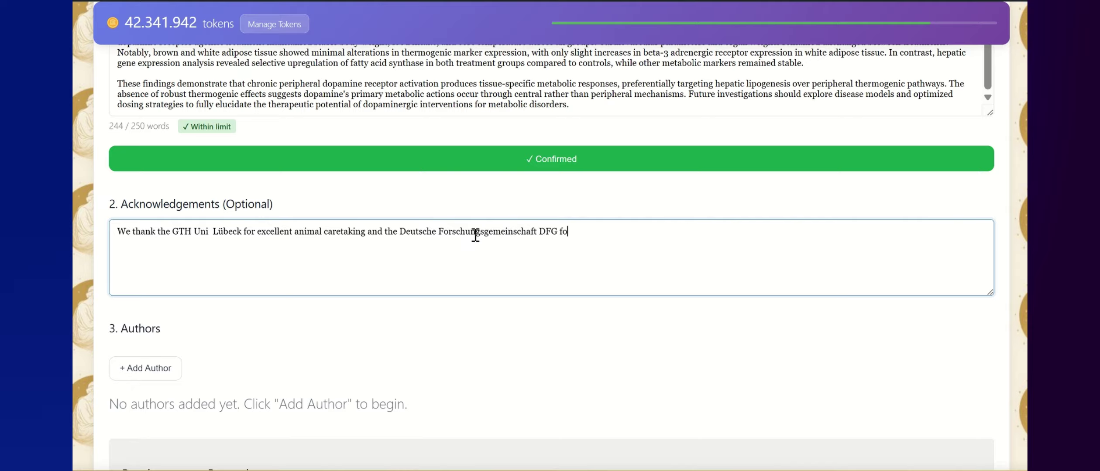
text(r duunding ti)
key(BackSpace)
text(his)
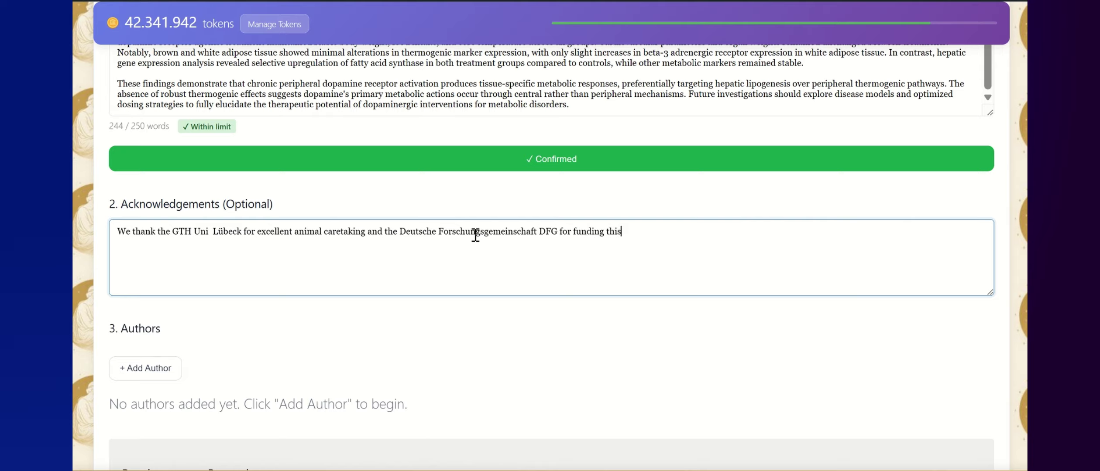